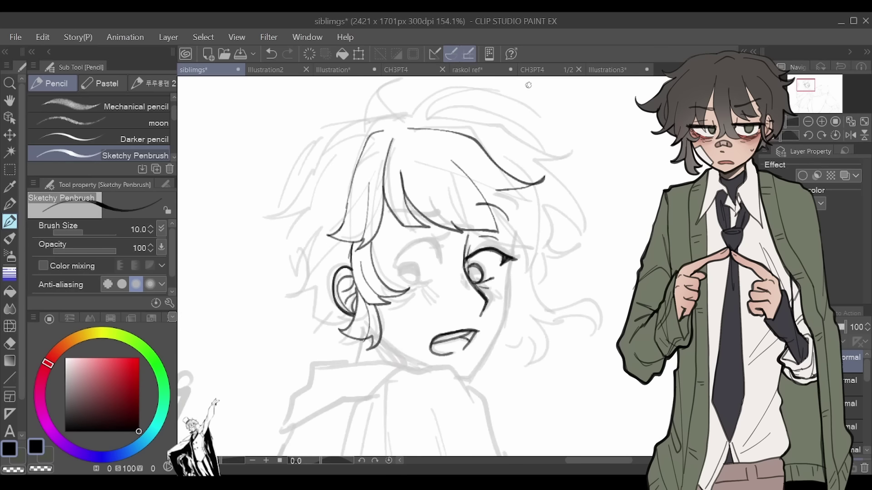
Step: Flip the canvas horizontally and ink the hair beside the forehead and the face contour from temple to chin
{"action": "key", "text": "h"}
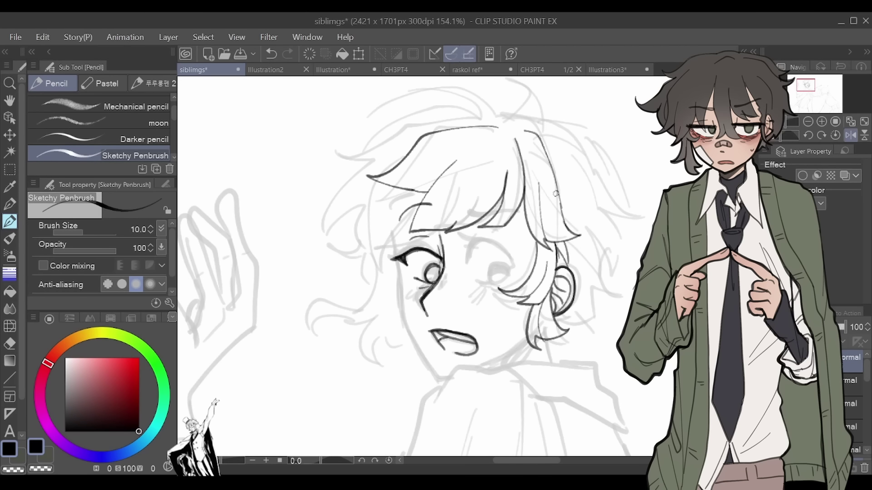
{"action": "left_click_drag", "start_coordinate": [368, 262], "coordinate": [332, 244]}
{"action": "left_click_drag", "start_coordinate": [393, 243], "coordinate": [422, 356]}
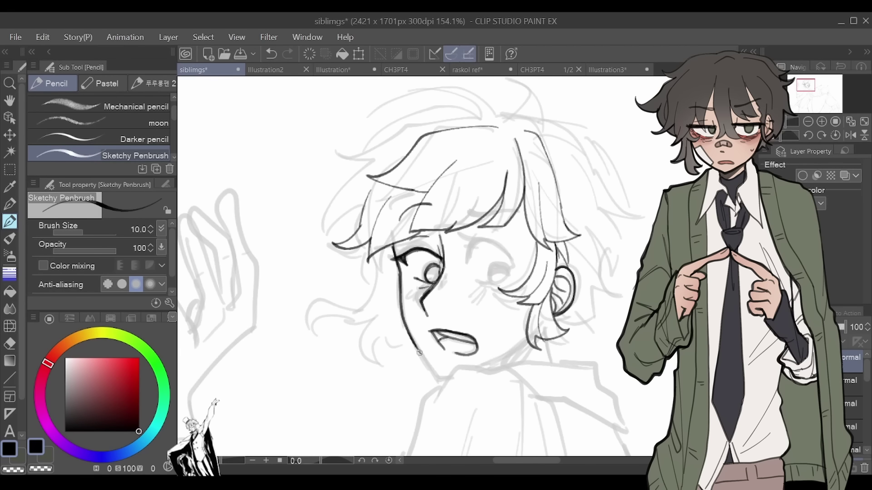
{"action": "key", "text": "h"}
{"action": "key", "text": "h"}
Step: Ink the temple hair ends and the long wavy strands hanging in front of the face
{"action": "left_click_drag", "start_coordinate": [404, 255], "coordinate": [363, 267]}
{"action": "left_click_drag", "start_coordinate": [370, 234], "coordinate": [379, 269]}
{"action": "left_click_drag", "start_coordinate": [330, 286], "coordinate": [320, 350]}
{"action": "mouse_move", "coordinate": [392, 289]}
{"action": "left_mouse_down"}
{"action": "mouse_move", "coordinate": [352, 327]}
{"action": "mouse_move", "coordinate": [363, 365]}
{"action": "left_mouse_up"}
{"action": "left_click_drag", "start_coordinate": [401, 312], "coordinate": [379, 348]}
{"action": "left_click_drag", "start_coordinate": [398, 264], "coordinate": [371, 323]}
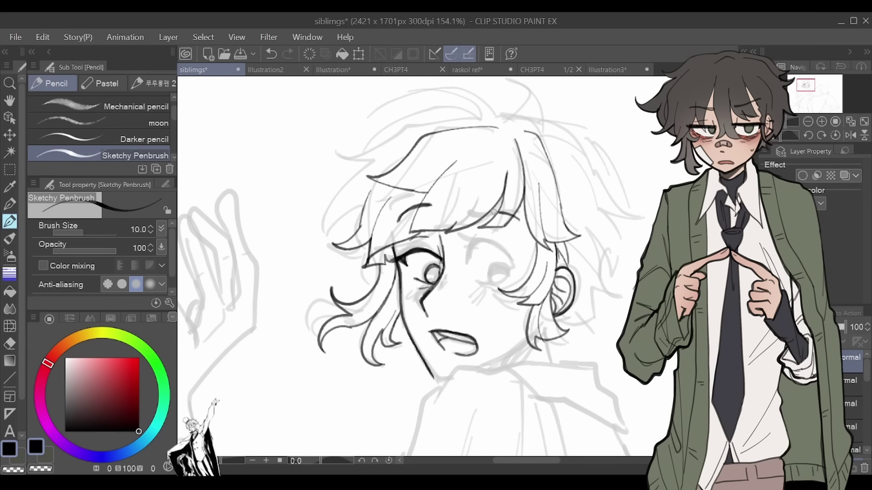
Step: Ink the eyebrow, upper lid, iris and lower lash line of the eye nearest the ear
{"action": "left_click_drag", "start_coordinate": [461, 203], "coordinate": [509, 215]}
{"action": "mouse_move", "coordinate": [463, 245]}
{"action": "left_mouse_down"}
{"action": "mouse_move", "coordinate": [518, 272]}
{"action": "mouse_move", "coordinate": [467, 254]}
{"action": "left_mouse_up"}
{"action": "left_click_drag", "start_coordinate": [499, 263], "coordinate": [506, 265]}
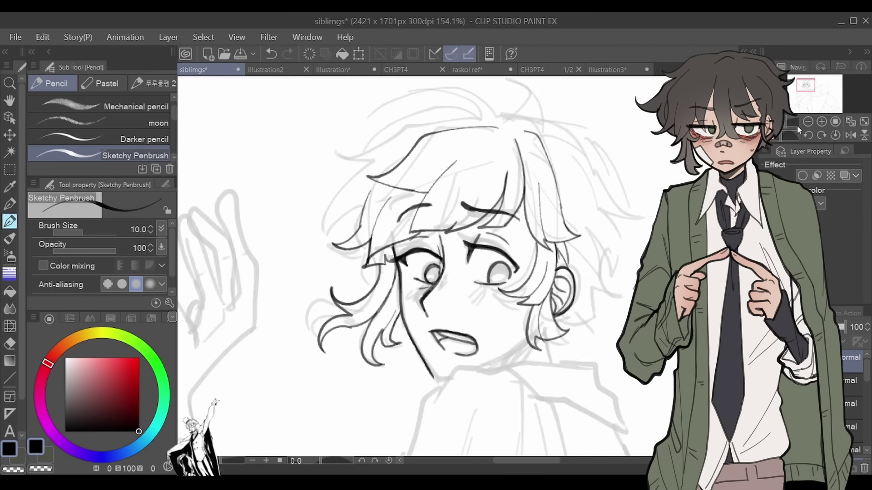
{"action": "scroll", "coordinate": [499, 283], "scroll_direction": "up", "scroll_amount": 2}
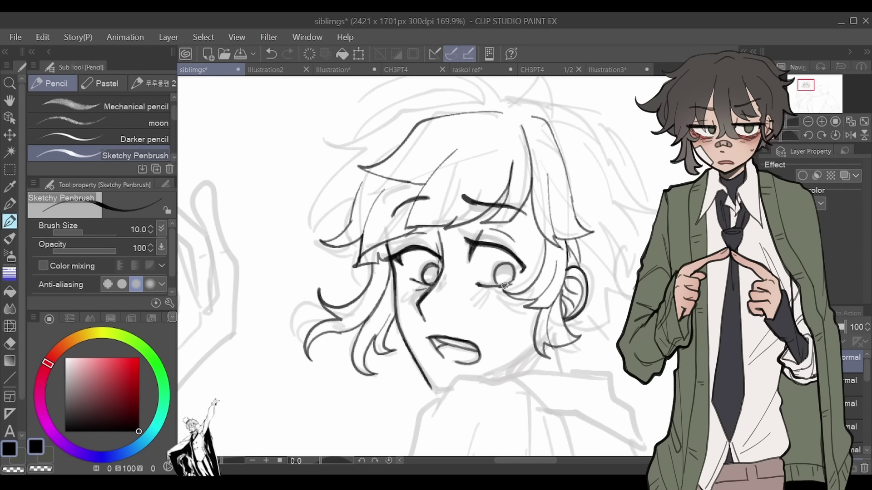
{"action": "scroll", "coordinate": [497, 266], "scroll_direction": "down", "scroll_amount": 4}
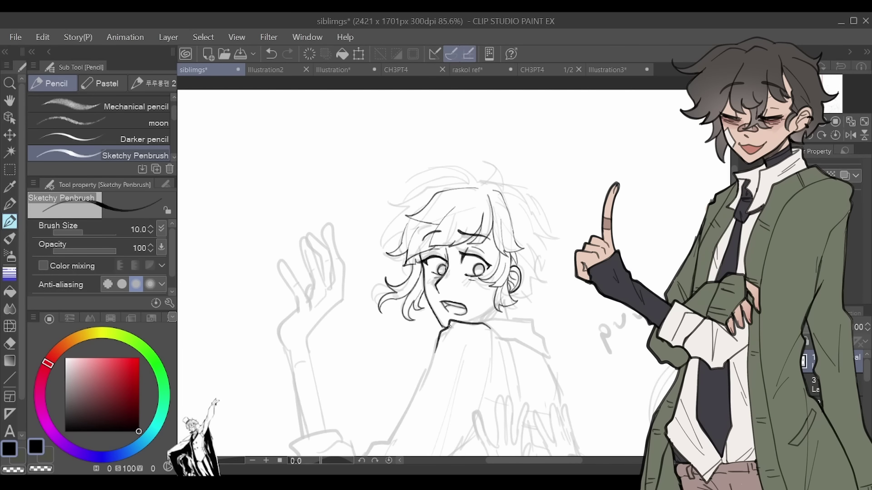
Step: Ink the layered hair at the back of the head, from the crown down behind the ear
{"action": "scroll", "coordinate": [417, 255], "scroll_direction": "up", "scroll_amount": 2}
{"action": "scroll", "coordinate": [474, 245], "scroll_direction": "down", "scroll_amount": 2}
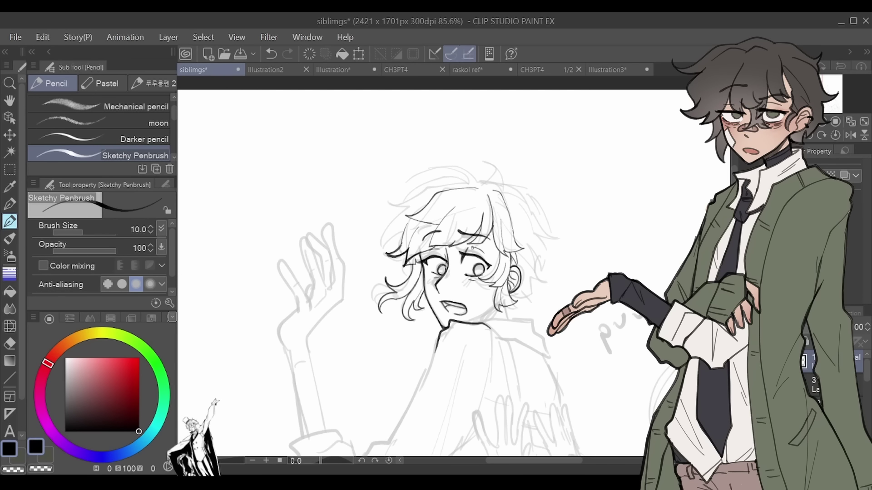
{"action": "scroll", "coordinate": [474, 247], "scroll_direction": "up", "scroll_amount": 2}
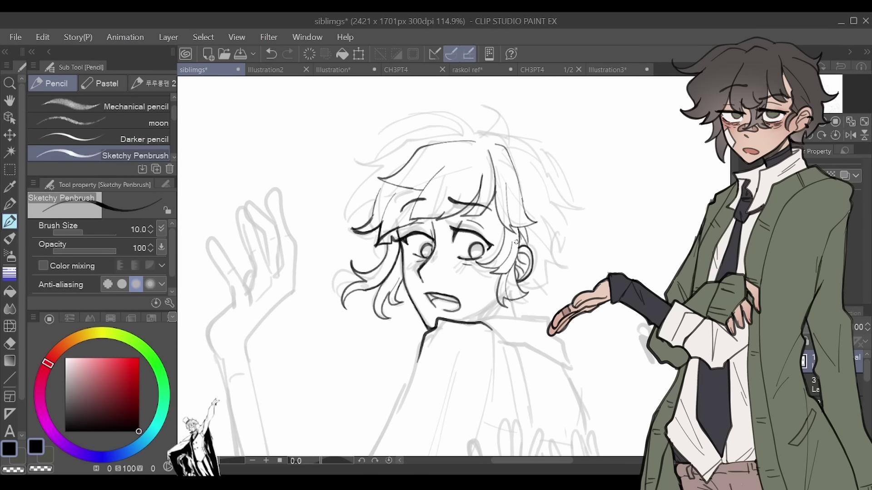
{"action": "left_click_drag", "start_coordinate": [538, 158], "coordinate": [583, 209]}
{"action": "left_click_drag", "start_coordinate": [504, 141], "coordinate": [567, 200]}
{"action": "mouse_move", "coordinate": [538, 157]}
{"action": "left_mouse_down"}
{"action": "mouse_move", "coordinate": [563, 200]}
{"action": "mouse_move", "coordinate": [564, 225]}
{"action": "mouse_move", "coordinate": [550, 267]}
{"action": "mouse_move", "coordinate": [518, 295]}
{"action": "left_mouse_up"}
{"action": "left_click_drag", "start_coordinate": [544, 225], "coordinate": [529, 277]}
Step: Ink the crown outline of the hair and the curled tufts on top of the head, checking them mirrored
{"action": "scroll", "coordinate": [454, 254], "scroll_direction": "down", "scroll_amount": 3}
{"action": "key", "text": "h"}
{"action": "scroll", "coordinate": [454, 254], "scroll_direction": "up", "scroll_amount": 2}
{"action": "left_click_drag", "start_coordinate": [358, 161], "coordinate": [357, 208]}
{"action": "left_click_drag", "start_coordinate": [386, 153], "coordinate": [425, 128]}
{"action": "key", "text": "h"}
{"action": "key", "text": "h"}
{"action": "key", "text": "h"}
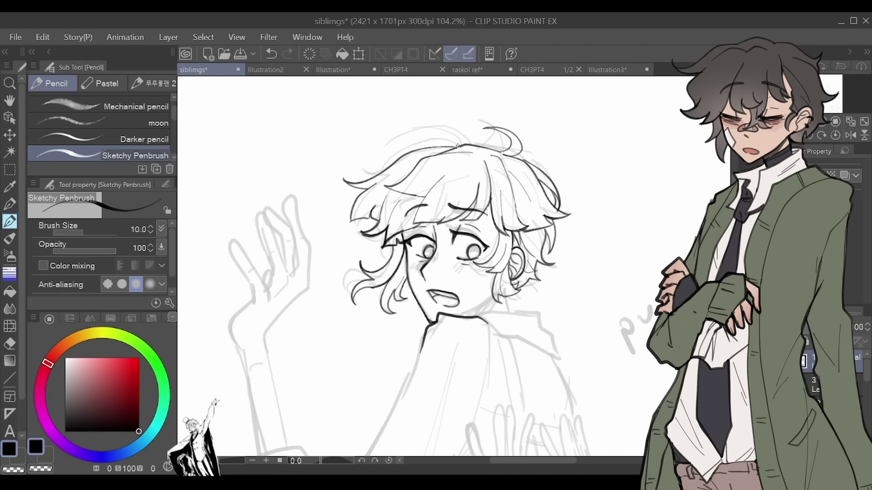
{"action": "left_click_drag", "start_coordinate": [484, 153], "coordinate": [469, 157]}
{"action": "mouse_move", "coordinate": [456, 146]}
{"action": "left_mouse_down"}
{"action": "mouse_move", "coordinate": [401, 148]}
{"action": "mouse_move", "coordinate": [436, 132]}
{"action": "left_mouse_up"}
Step: Ink the shirt collar behind the neck and the neck line under the jaw
{"action": "mouse_move", "coordinate": [488, 311]}
{"action": "left_mouse_down"}
{"action": "mouse_move", "coordinate": [455, 318]}
{"action": "mouse_move", "coordinate": [556, 359]}
{"action": "left_mouse_up"}
{"action": "key", "text": "h"}
{"action": "key", "text": "h"}
{"action": "left_click_drag", "start_coordinate": [500, 324], "coordinate": [545, 328]}
{"action": "left_click_drag", "start_coordinate": [472, 317], "coordinate": [497, 302]}
{"action": "scroll", "coordinate": [482, 308], "scroll_direction": "down", "scroll_amount": 2}
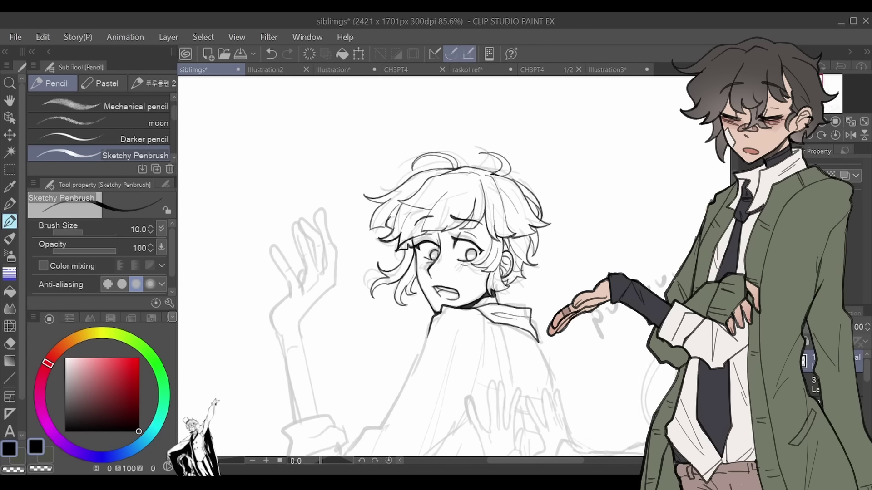
Step: Ink the front edge of the raised arm's upper sleeve with its fold lines and shoulder seam
{"action": "left_click_drag", "start_coordinate": [454, 272], "coordinate": [513, 234]}
{"action": "left_click_drag", "start_coordinate": [445, 313], "coordinate": [382, 395]}
{"action": "left_click_drag", "start_coordinate": [432, 329], "coordinate": [419, 392]}
{"action": "left_click_drag", "start_coordinate": [525, 209], "coordinate": [511, 220]}
{"action": "left_click_drag", "start_coordinate": [527, 300], "coordinate": [509, 327]}
{"action": "key", "text": "ctrl+z"}
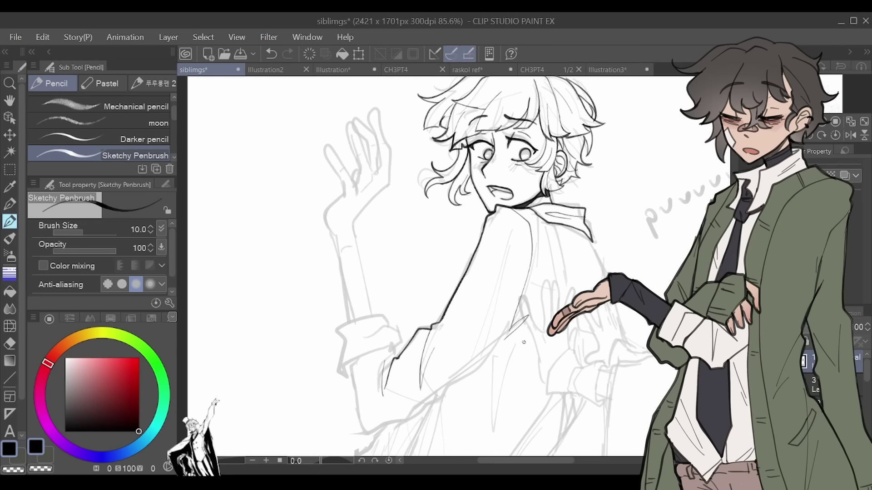
{"action": "left_click_drag", "start_coordinate": [531, 225], "coordinate": [505, 338]}
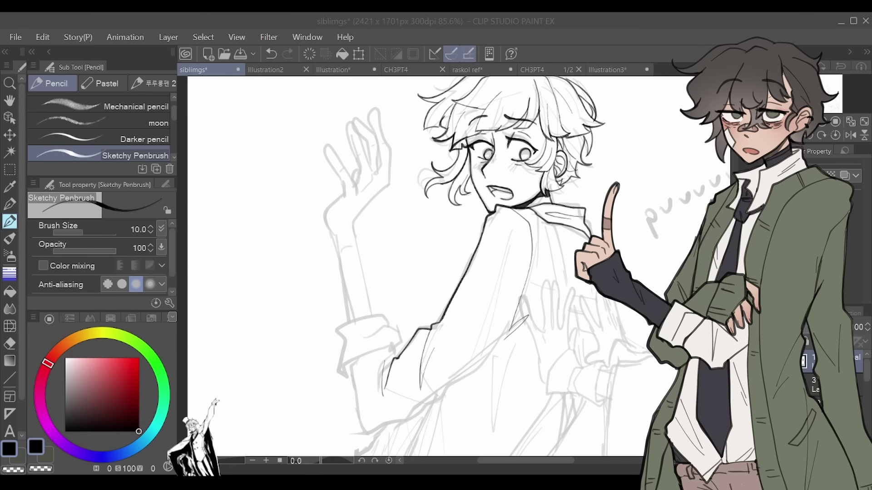
{"action": "mouse_move", "coordinate": [454, 273]}
{"action": "left_mouse_down"}
{"action": "mouse_move", "coordinate": [479, 105]}
{"action": "mouse_move", "coordinate": [479, 218]}
{"action": "left_mouse_up"}
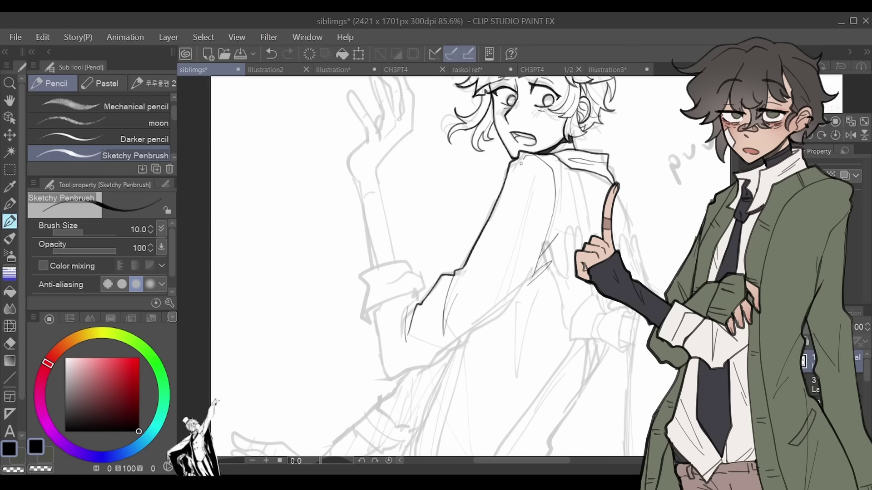
Step: Ink the raised arm's sleeve underside, elbow and rolled-up cuff
{"action": "left_click_drag", "start_coordinate": [523, 159], "coordinate": [436, 286]}
{"action": "left_click_drag", "start_coordinate": [536, 270], "coordinate": [388, 384]}
{"action": "left_click_drag", "start_coordinate": [414, 293], "coordinate": [370, 331]}
{"action": "left_click_drag", "start_coordinate": [377, 313], "coordinate": [391, 383]}
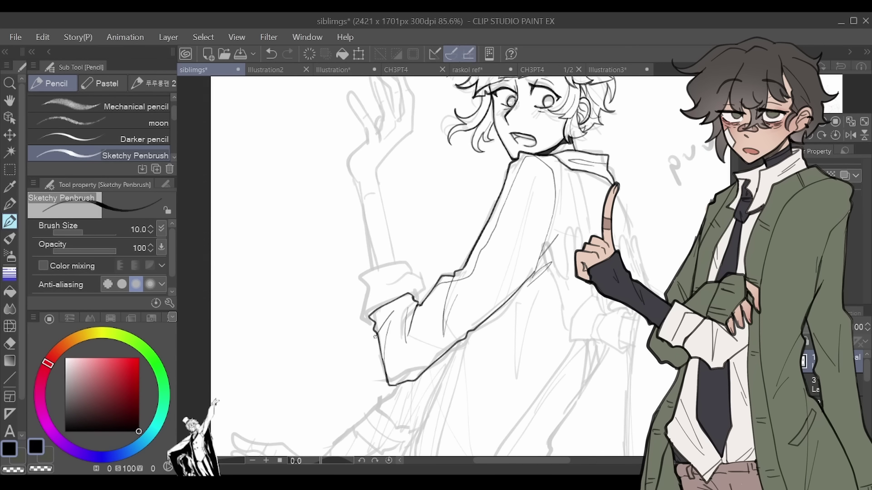
{"action": "scroll", "coordinate": [390, 358], "scroll_direction": "up", "scroll_amount": 1}
{"action": "mouse_move", "coordinate": [410, 299]}
{"action": "left_mouse_down"}
{"action": "mouse_move", "coordinate": [375, 269]}
{"action": "mouse_move", "coordinate": [349, 326]}
{"action": "left_mouse_up"}
{"action": "scroll", "coordinate": [409, 273], "scroll_direction": "down", "scroll_amount": 2}
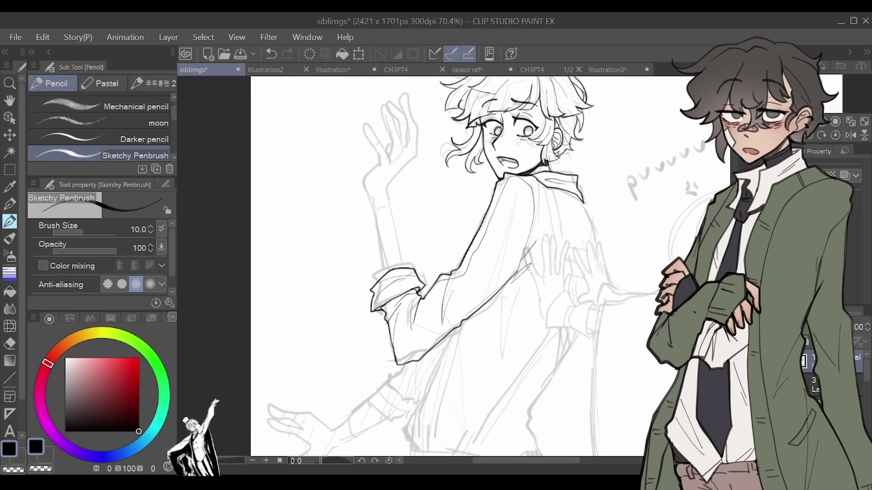
Step: Ink the shirt's front edge down to the waist and the rolled sleeve of the lower arm
{"action": "mouse_move", "coordinate": [544, 257]}
{"action": "left_mouse_down"}
{"action": "mouse_move", "coordinate": [453, 150]}
{"action": "mouse_move", "coordinate": [543, 304]}
{"action": "mouse_move", "coordinate": [490, 243]}
{"action": "mouse_move", "coordinate": [575, 100]}
{"action": "left_mouse_up"}
{"action": "left_click_drag", "start_coordinate": [441, 233], "coordinate": [395, 333]}
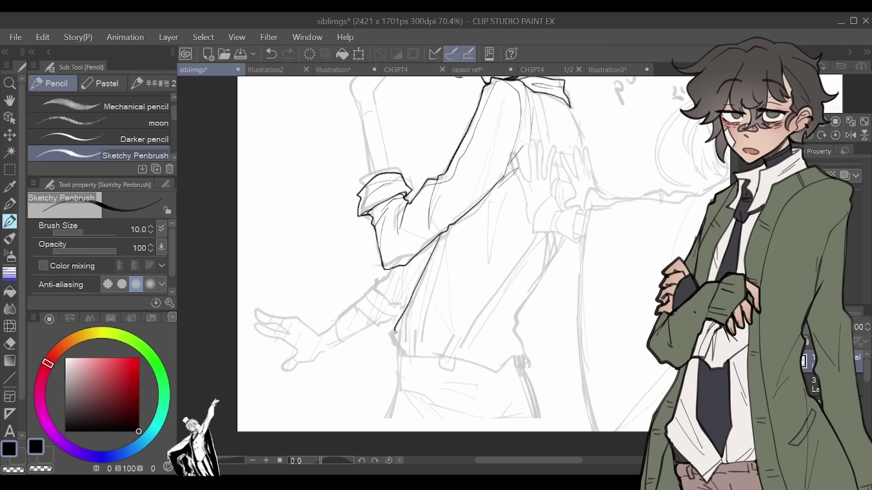
{"action": "mouse_move", "coordinate": [585, 150]}
{"action": "left_mouse_down"}
{"action": "mouse_move", "coordinate": [517, 350]}
{"action": "mouse_move", "coordinate": [418, 354]}
{"action": "mouse_move", "coordinate": [310, 427]}
{"action": "mouse_move", "coordinate": [356, 426]}
{"action": "left_mouse_up"}
{"action": "scroll", "coordinate": [310, 427], "scroll_direction": "down", "scroll_amount": 2}
{"action": "scroll", "coordinate": [356, 427], "scroll_direction": "up", "scroll_amount": 2}
{"action": "key", "text": "ctrl+z"}
{"action": "mouse_move", "coordinate": [390, 268]}
{"action": "left_mouse_down"}
{"action": "mouse_move", "coordinate": [481, 252]}
{"action": "mouse_move", "coordinate": [446, 314]}
{"action": "left_mouse_up"}
{"action": "left_click_drag", "start_coordinate": [466, 267], "coordinate": [438, 305]}
{"action": "scroll", "coordinate": [488, 248], "scroll_direction": "down", "scroll_amount": 3}
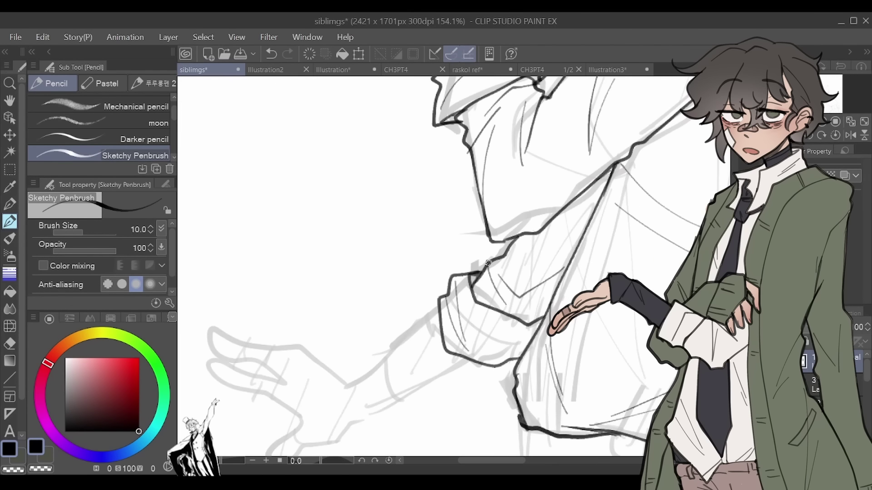
Step: Ink the lower arm's outstretched hand with fingers and thumb, and its forearm up to the cuff
{"action": "scroll", "coordinate": [463, 272], "scroll_direction": "up", "scroll_amount": 4}
{"action": "left_click_drag", "start_coordinate": [287, 313], "coordinate": [340, 325]}
{"action": "key", "text": "ctrl+z"}
{"action": "left_click_drag", "start_coordinate": [287, 336], "coordinate": [339, 338]}
{"action": "left_click_drag", "start_coordinate": [289, 345], "coordinate": [317, 348]}
{"action": "left_click_drag", "start_coordinate": [336, 402], "coordinate": [390, 363]}
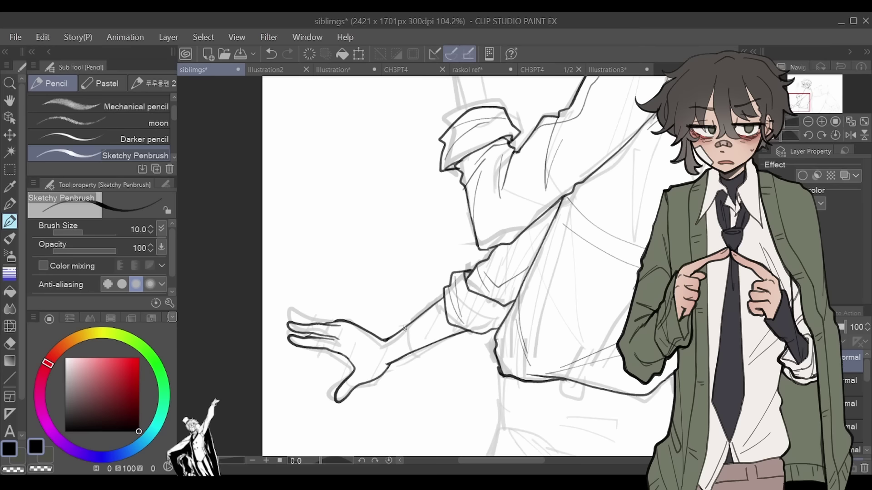
{"action": "scroll", "coordinate": [384, 291], "scroll_direction": "down", "scroll_amount": 1}
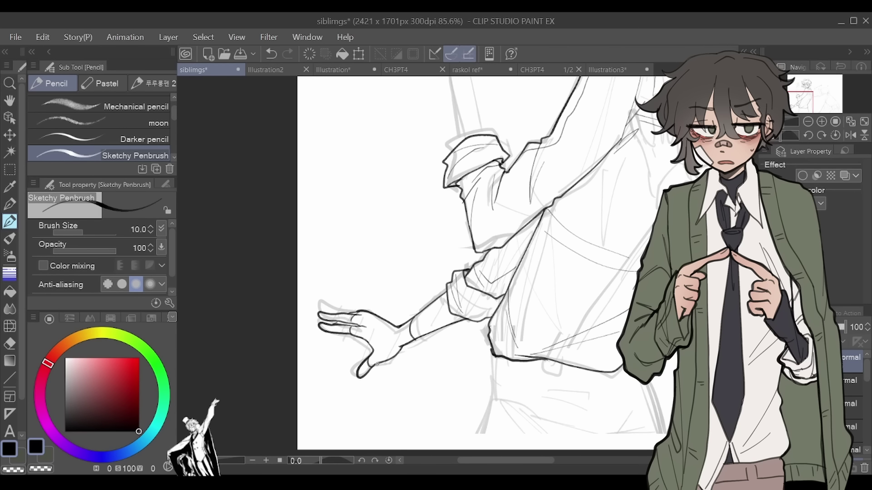
Step: Ink the front suspender strap running down the shirt to the waistband
{"action": "scroll", "coordinate": [354, 305], "scroll_direction": "down", "scroll_amount": 3}
{"action": "scroll", "coordinate": [408, 295], "scroll_direction": "up", "scroll_amount": 2}
{"action": "left_click_drag", "start_coordinate": [525, 222], "coordinate": [506, 336]}
{"action": "left_click_drag", "start_coordinate": [512, 249], "coordinate": [494, 337]}
{"action": "key", "text": "ctrl+z"}
{"action": "left_click_drag", "start_coordinate": [512, 267], "coordinate": [500, 337]}
Step: Ink the waistband, belt and trouser outlines below the shirt hem, checking them mirrored
{"action": "mouse_move", "coordinate": [503, 304]}
{"action": "left_mouse_down"}
{"action": "mouse_move", "coordinate": [491, 331]}
{"action": "mouse_move", "coordinate": [469, 265]}
{"action": "mouse_move", "coordinate": [473, 318]}
{"action": "mouse_move", "coordinate": [561, 354]}
{"action": "mouse_move", "coordinate": [494, 389]}
{"action": "mouse_move", "coordinate": [493, 359]}
{"action": "mouse_move", "coordinate": [467, 299]}
{"action": "mouse_move", "coordinate": [503, 370]}
{"action": "left_mouse_up"}
{"action": "scroll", "coordinate": [495, 318], "scroll_direction": "down", "scroll_amount": 2}
{"action": "scroll", "coordinate": [495, 318], "scroll_direction": "up", "scroll_amount": 1}
{"action": "key", "text": "ctrl+z"}
{"action": "key", "text": "h"}
{"action": "key", "text": "h"}
{"action": "key", "text": "e"}
{"action": "key", "text": "p"}
{"action": "scroll", "coordinate": [560, 417], "scroll_direction": "up", "scroll_amount": 5}
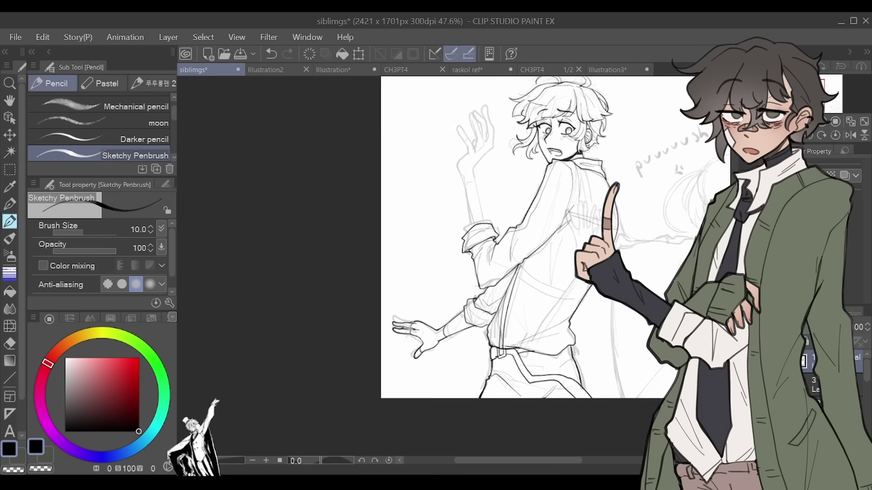
Step: Ink the fingers of the raised hand, redrawing the misplaced finger line
{"action": "left_click_drag", "start_coordinate": [454, 273], "coordinate": [463, 307]}
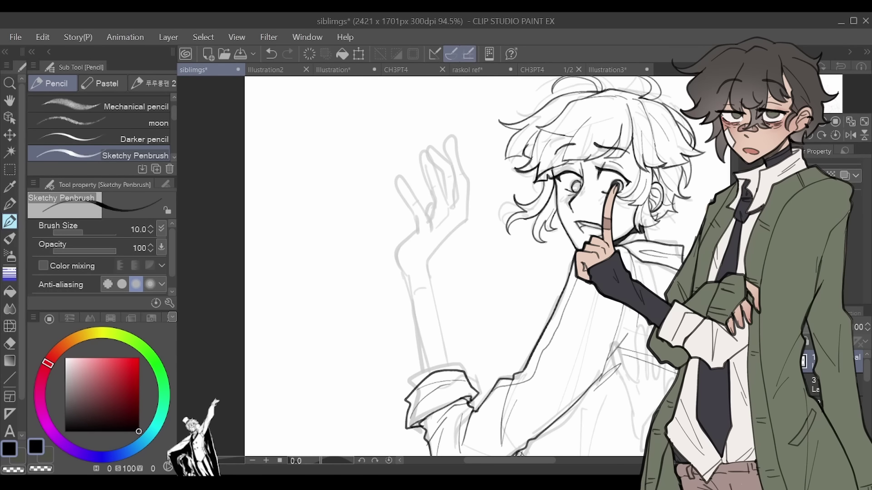
{"action": "mouse_move", "coordinate": [418, 224]}
{"action": "left_mouse_down"}
{"action": "mouse_move", "coordinate": [413, 235]}
{"action": "mouse_move", "coordinate": [430, 187]}
{"action": "left_mouse_up"}
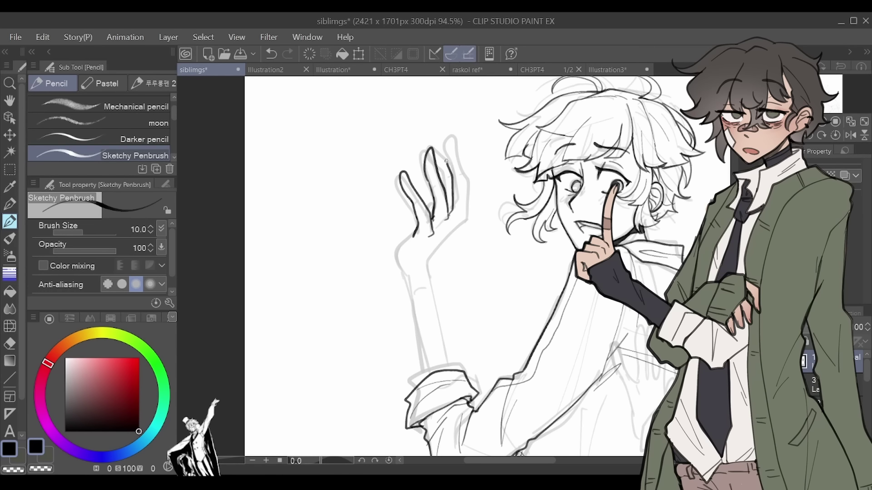
{"action": "key", "text": "ctrl+z"}
{"action": "mouse_move", "coordinate": [458, 229]}
{"action": "left_mouse_down"}
{"action": "mouse_move", "coordinate": [448, 146]}
{"action": "mouse_move", "coordinate": [447, 217]}
{"action": "mouse_move", "coordinate": [452, 194]}
{"action": "mouse_move", "coordinate": [467, 189]}
{"action": "left_mouse_up"}
{"action": "scroll", "coordinate": [454, 178], "scroll_direction": "up", "scroll_amount": 2}
{"action": "key", "text": "e"}
{"action": "key", "text": "p"}
Step: Ink the raised forearm down to the cuff, the band across the wrist, and the palm edge and finger details
{"action": "left_click_drag", "start_coordinate": [425, 251], "coordinate": [449, 379]}
{"action": "left_click_drag", "start_coordinate": [399, 279], "coordinate": [418, 402]}
{"action": "scroll", "coordinate": [418, 402], "scroll_direction": "down", "scroll_amount": 3}
{"action": "scroll", "coordinate": [431, 205], "scroll_direction": "up", "scroll_amount": 5}
{"action": "left_click_drag", "start_coordinate": [381, 325], "coordinate": [424, 318]}
{"action": "left_click_drag", "start_coordinate": [467, 205], "coordinate": [412, 269]}
{"action": "left_click_drag", "start_coordinate": [469, 176], "coordinate": [463, 209]}
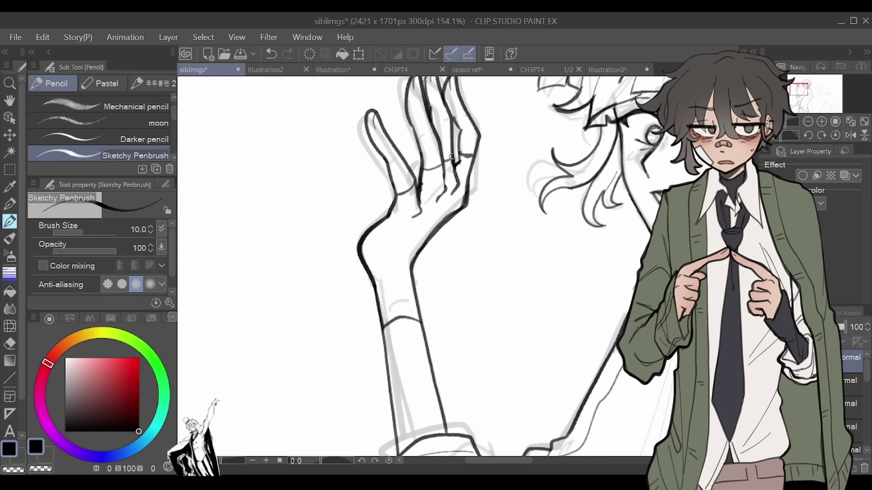
{"action": "scroll", "coordinate": [457, 166], "scroll_direction": "down", "scroll_amount": 8}
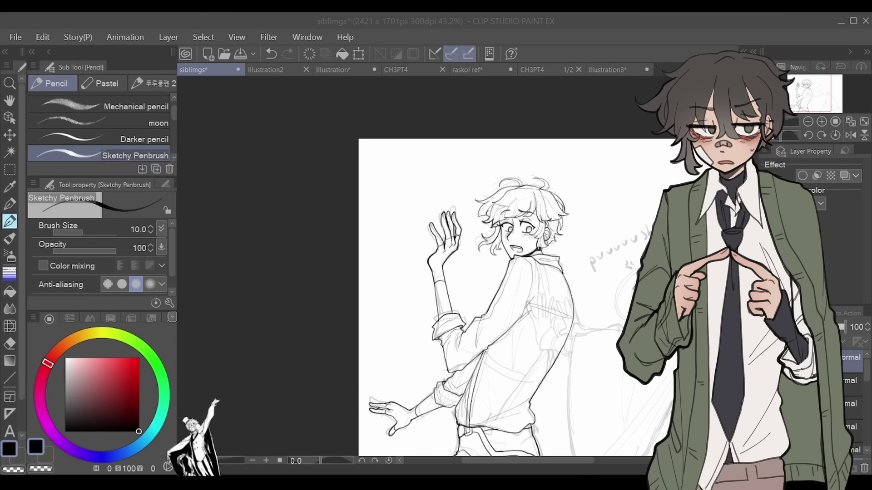
Step: Thicken the outer outlines of the raised forearm, rolled cuff and sleeve
{"action": "scroll", "coordinate": [449, 338], "scroll_direction": "up", "scroll_amount": 4}
{"action": "scroll", "coordinate": [450, 338], "scroll_direction": "down", "scroll_amount": 5}
{"action": "scroll", "coordinate": [450, 338], "scroll_direction": "up", "scroll_amount": 6}
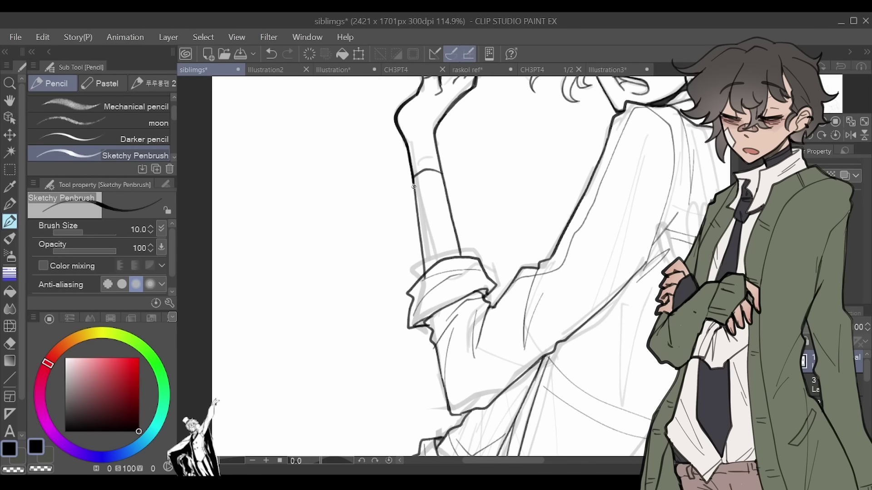
{"action": "left_click_drag", "start_coordinate": [413, 183], "coordinate": [425, 273]}
{"action": "mouse_move", "coordinate": [434, 273]}
{"action": "left_mouse_down"}
{"action": "mouse_move", "coordinate": [409, 325]}
{"action": "mouse_move", "coordinate": [449, 414]}
{"action": "left_mouse_up"}
{"action": "mouse_move", "coordinate": [489, 302]}
{"action": "left_mouse_down"}
{"action": "mouse_move", "coordinate": [490, 286]}
{"action": "mouse_move", "coordinate": [456, 247]}
{"action": "mouse_move", "coordinate": [452, 211]}
{"action": "left_mouse_up"}
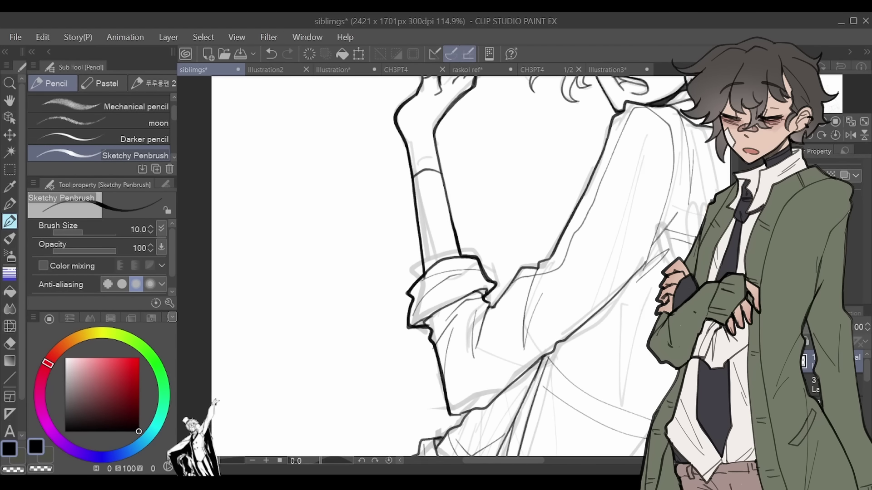
{"action": "left_click_drag", "start_coordinate": [448, 414], "coordinate": [363, 361]}
{"action": "mouse_move", "coordinate": [366, 361]}
{"action": "left_mouse_down"}
{"action": "mouse_move", "coordinate": [393, 358]}
{"action": "mouse_move", "coordinate": [559, 211]}
{"action": "left_mouse_up"}
Step: Thicken the outlines of the waist, the shirt's front edge and the front suspender strap
{"action": "scroll", "coordinate": [558, 211], "scroll_direction": "down", "scroll_amount": 4}
{"action": "scroll", "coordinate": [422, 336], "scroll_direction": "up", "scroll_amount": 3}
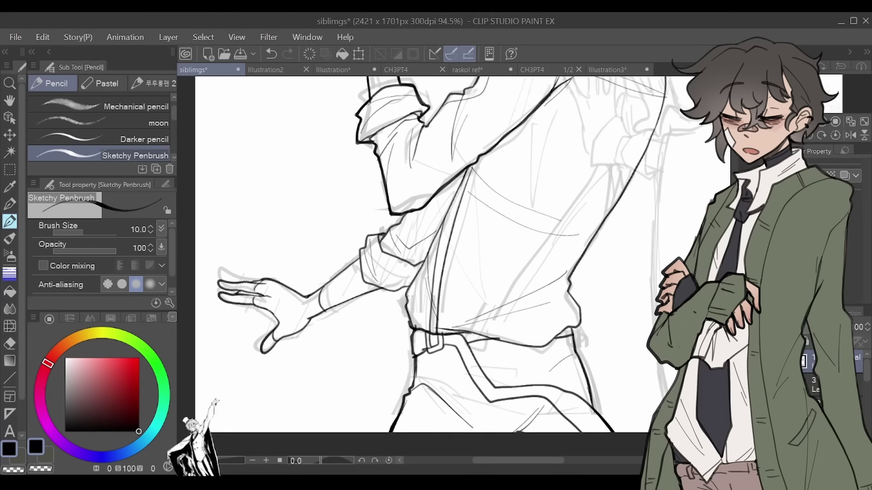
{"action": "left_click_drag", "start_coordinate": [422, 350], "coordinate": [422, 325]}
{"action": "left_click_drag", "start_coordinate": [411, 295], "coordinate": [472, 136]}
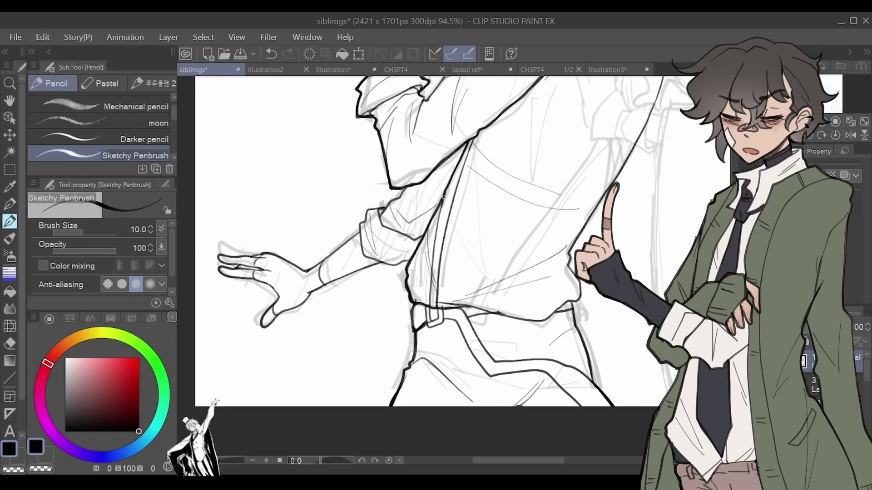
{"action": "left_click_drag", "start_coordinate": [443, 202], "coordinate": [438, 317]}
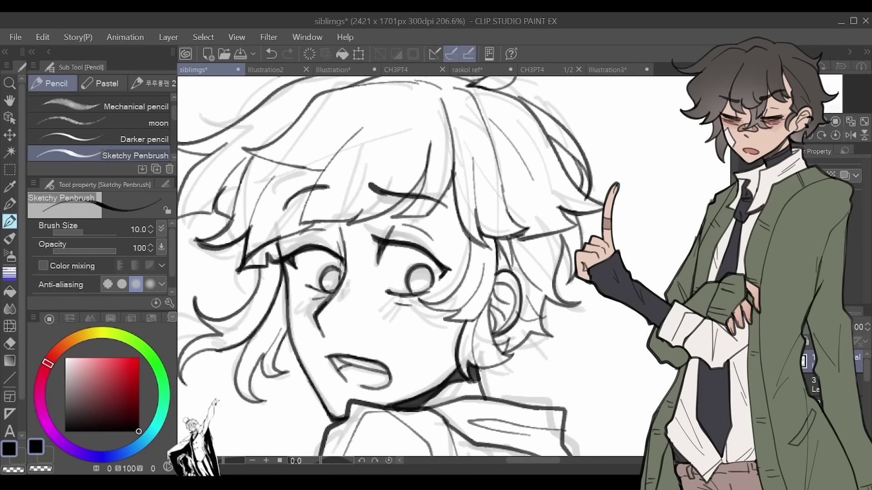
Step: Thicken the outlines of the hair around the ear, the back of the head and the top tufts
{"action": "mouse_move", "coordinate": [474, 318]}
{"action": "left_mouse_down"}
{"action": "mouse_move", "coordinate": [423, 302]}
{"action": "mouse_move", "coordinate": [457, 289]}
{"action": "left_mouse_up"}
{"action": "mouse_move", "coordinate": [495, 339]}
{"action": "left_mouse_down"}
{"action": "mouse_move", "coordinate": [501, 349]}
{"action": "mouse_move", "coordinate": [552, 295]}
{"action": "mouse_move", "coordinate": [591, 209]}
{"action": "left_mouse_up"}
{"action": "scroll", "coordinate": [486, 245], "scroll_direction": "down", "scroll_amount": 2}
{"action": "left_click_drag", "start_coordinate": [484, 187], "coordinate": [485, 243]}
{"action": "scroll", "coordinate": [486, 244], "scroll_direction": "down", "scroll_amount": 8}
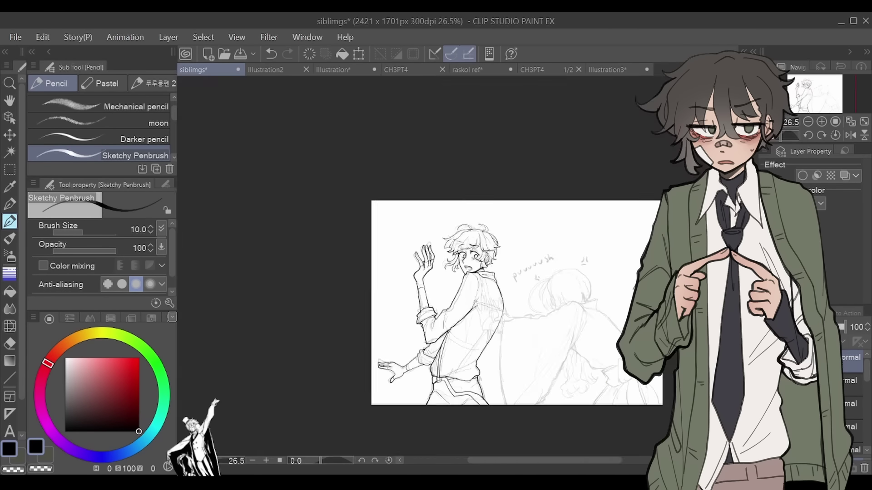
{"action": "scroll", "coordinate": [500, 237], "scroll_direction": "up", "scroll_amount": 7}
{"action": "left_click_drag", "start_coordinate": [372, 138], "coordinate": [313, 320]}
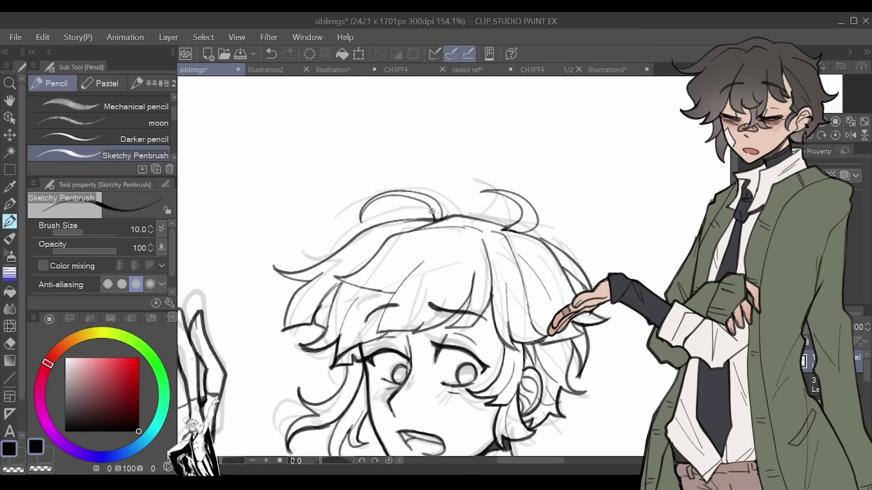
{"action": "scroll", "coordinate": [504, 217], "scroll_direction": "down", "scroll_amount": 6}
{"action": "scroll", "coordinate": [504, 216], "scroll_direction": "up", "scroll_amount": 4}
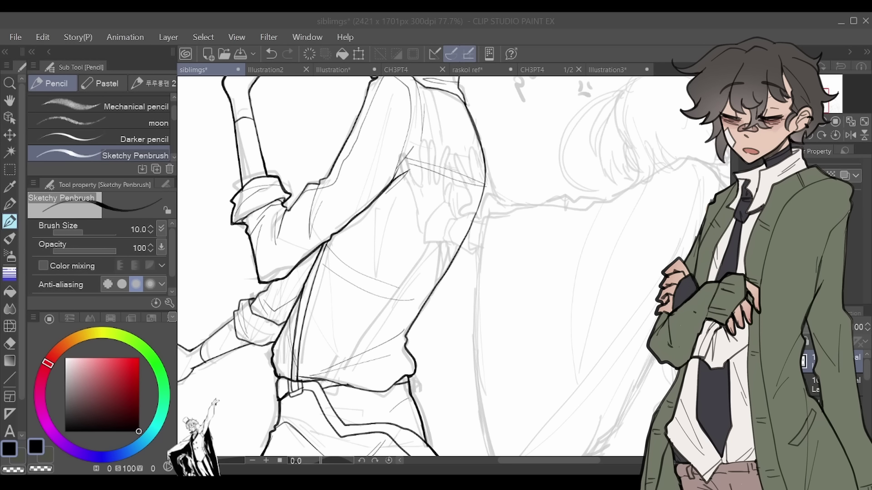
Step: Ink the suspender straps across the back, meeting at a small triangular clasp
{"action": "left_click_drag", "start_coordinate": [409, 227], "coordinate": [415, 271]}
{"action": "mouse_move", "coordinate": [430, 129]}
{"action": "left_mouse_down"}
{"action": "mouse_move", "coordinate": [451, 284]}
{"action": "mouse_move", "coordinate": [482, 181]}
{"action": "left_mouse_up"}
{"action": "left_click_drag", "start_coordinate": [457, 270], "coordinate": [493, 206]}
{"action": "scroll", "coordinate": [454, 279], "scroll_direction": "down", "scroll_amount": 3}
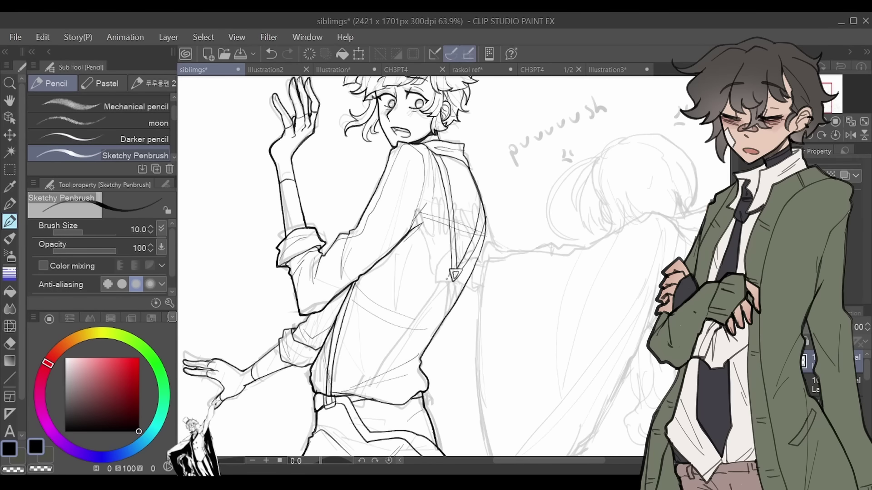
{"action": "key", "text": "ctrl+z"}
{"action": "mouse_move", "coordinate": [449, 275]}
{"action": "left_mouse_down"}
{"action": "mouse_move", "coordinate": [373, 401]}
{"action": "mouse_move", "coordinate": [459, 274]}
{"action": "left_mouse_up"}
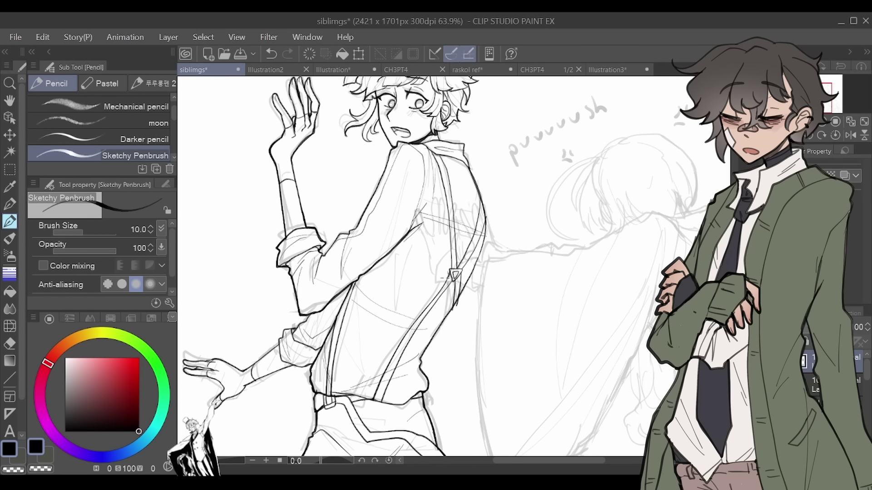
Step: Check the figure mirrored, switch to the Hard eraser and hide the rough sketch
{"action": "key", "text": "h"}
{"action": "key", "text": "h"}
{"action": "key", "text": "e"}
{"action": "scroll", "coordinate": [452, 275], "scroll_direction": "down", "scroll_amount": 2}
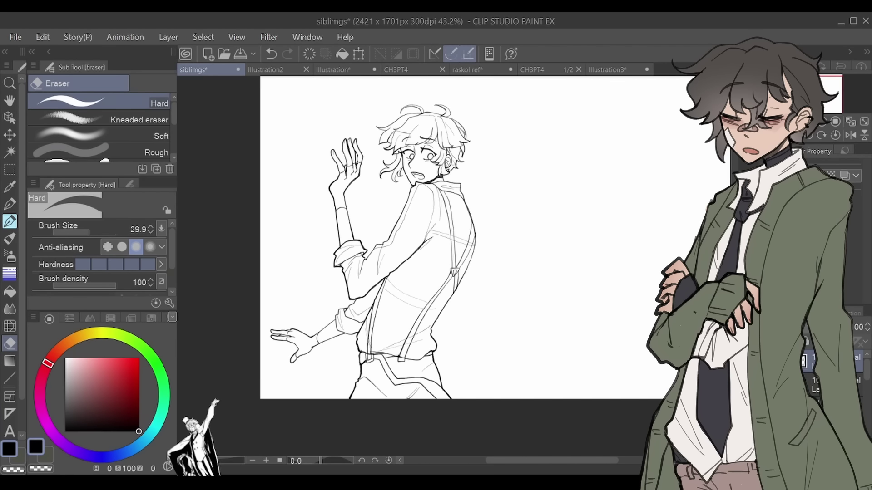
Step: Erase the stray lines crossing the suspender strap at the back edge with the Hard eraser
{"action": "key", "text": "p"}
{"action": "key", "text": "e"}
{"action": "scroll", "coordinate": [459, 268], "scroll_direction": "up", "scroll_amount": 3}
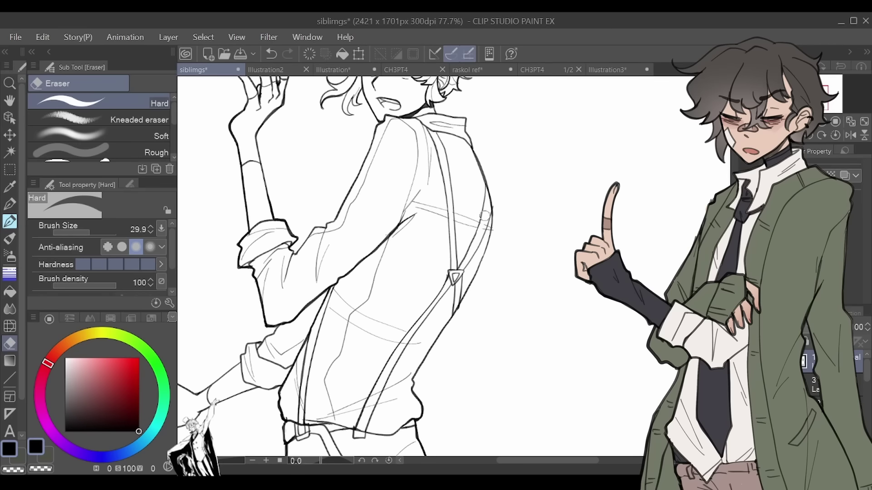
{"action": "key", "text": "p"}
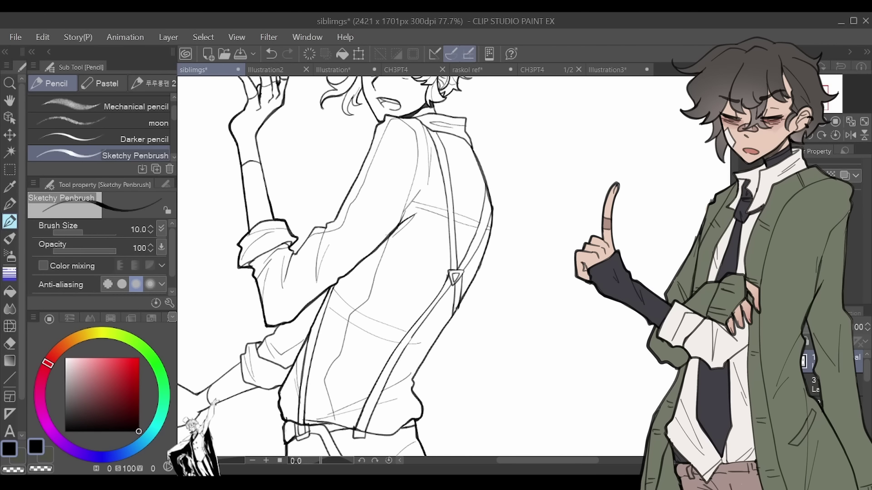
{"action": "scroll", "coordinate": [454, 276], "scroll_direction": "down", "scroll_amount": 1}
{"action": "scroll", "coordinate": [450, 254], "scroll_direction": "down", "scroll_amount": 3}
Step: Auto select the area around the figure's outer outline, referring to all layers
{"action": "key", "text": "w"}
{"action": "left_click", "coordinate": [370, 149]}
{"action": "scroll", "coordinate": [370, 150], "scroll_direction": "up", "scroll_amount": 4}
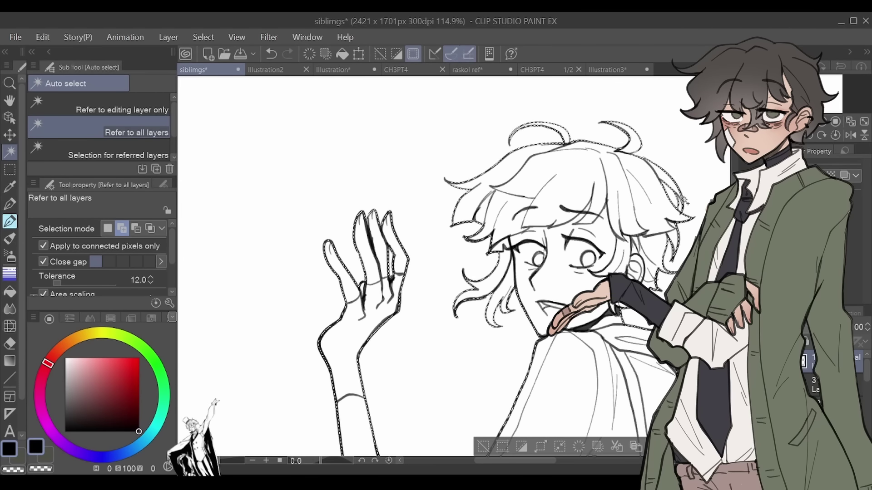
{"action": "scroll", "coordinate": [427, 268], "scroll_direction": "down", "scroll_amount": 5}
{"action": "scroll", "coordinate": [427, 268], "scroll_direction": "up", "scroll_amount": 5}
{"action": "scroll", "coordinate": [427, 268], "scroll_direction": "down", "scroll_amount": 1}
Step: Fill the figure's whole silhouette with a flat skin tone (H 24, S 19, V 88) and save the file
{"action": "left_click", "coordinate": [8, 203]}
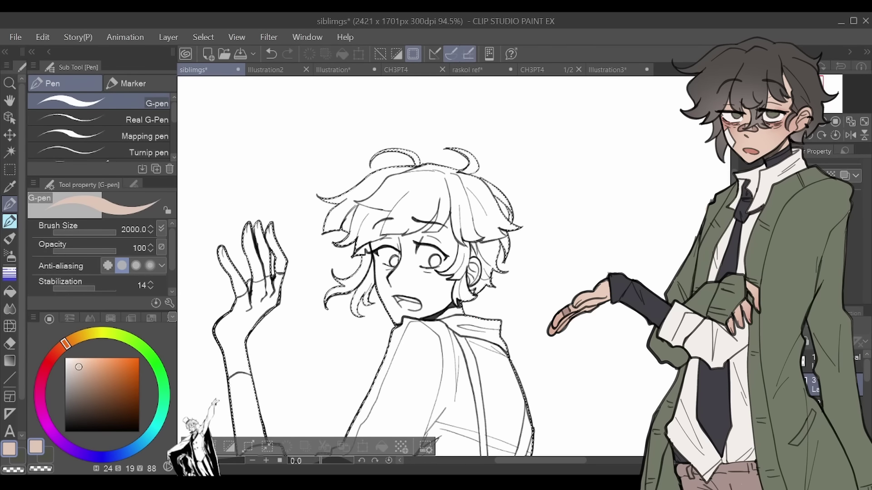
{"action": "key", "text": "alt+Delete"}
{"action": "scroll", "coordinate": [288, 139], "scroll_direction": "down", "scroll_amount": 8}
{"action": "scroll", "coordinate": [288, 140], "scroll_direction": "up", "scroll_amount": 6}
{"action": "key", "text": "ctrl+d"}
{"action": "key", "text": "m"}
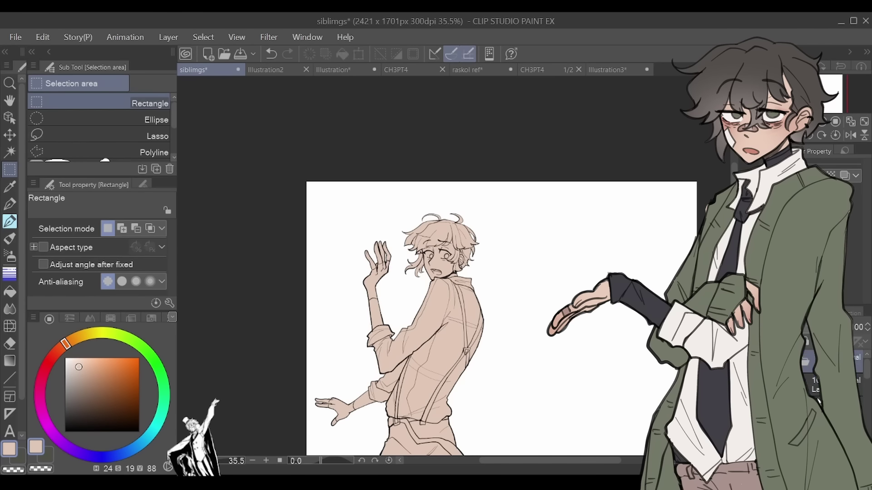
{"action": "key", "text": "ctrl+s"}
Step: Fill the shirt's forearm sleeves with dark grey (H 24, S 6, V 45), with Fill set to refer to other layers
{"action": "key", "text": "p"}
{"action": "scroll", "coordinate": [454, 268], "scroll_direction": "up", "scroll_amount": 5}
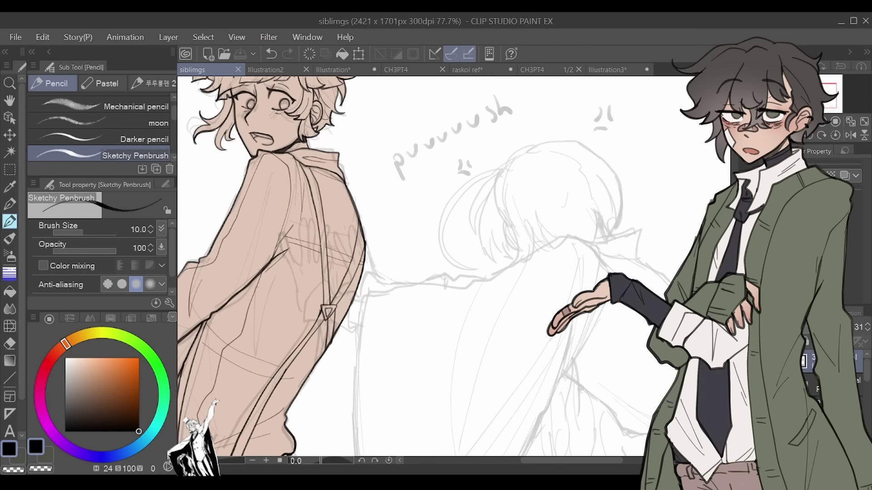
{"action": "scroll", "coordinate": [436, 268], "scroll_direction": "down", "scroll_amount": 3}
{"action": "key", "text": "i"}
{"action": "left_click", "coordinate": [432, 244]}
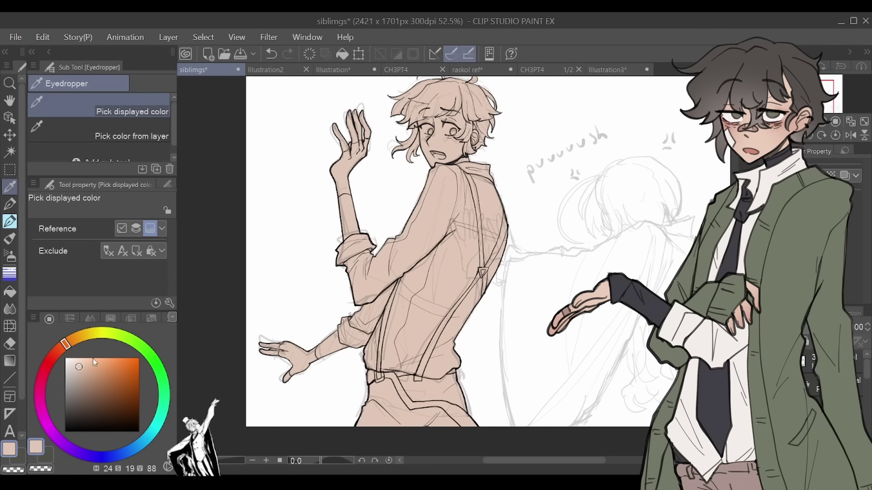
{"action": "key", "text": "g"}
{"action": "left_click", "coordinate": [70, 398]}
{"action": "left_click", "coordinate": [136, 119]}
{"action": "left_click", "coordinate": [363, 295]}
{"action": "left_click", "coordinate": [374, 248]}
{"action": "left_click", "coordinate": [402, 332]}
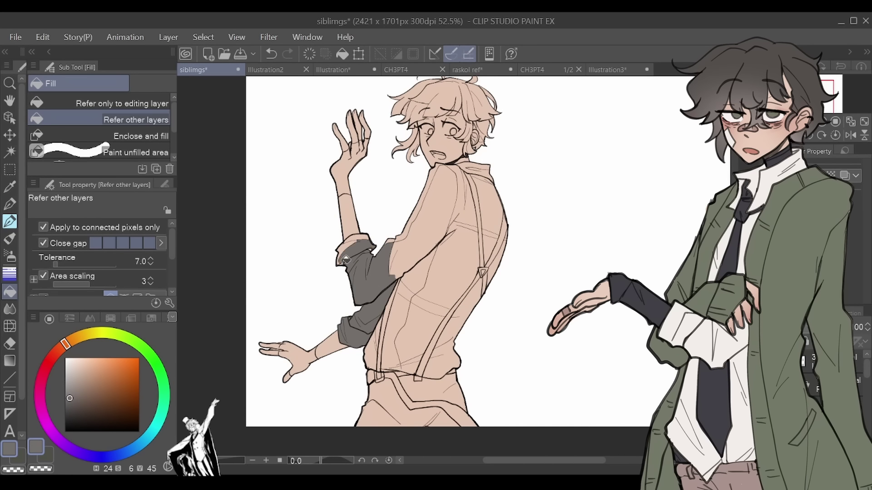
{"action": "key", "text": "ctrl+z"}
Step: Fill the rest of the shirt around the suspender straps with the same dark grey, from shoulder to waist
{"action": "left_click", "coordinate": [407, 227]}
{"action": "left_click", "coordinate": [453, 181]}
{"action": "left_click", "coordinate": [492, 201]}
{"action": "left_click", "coordinate": [411, 313]}
{"action": "left_click", "coordinate": [375, 345]}
{"action": "left_click", "coordinate": [407, 364]}
{"action": "left_click", "coordinate": [454, 327]}
{"action": "left_click", "coordinate": [497, 255]}
{"action": "key", "text": "p"}
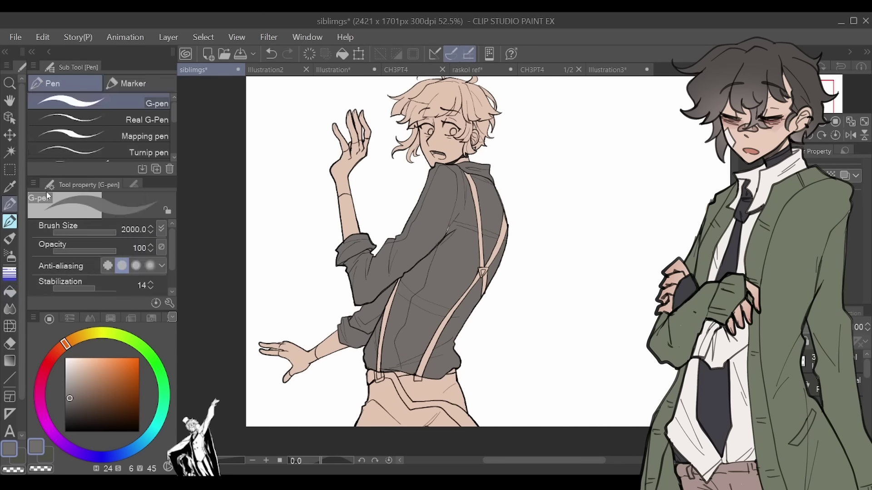
Step: Touch up the shirt's flat colour around the collar and back edge with a smaller G-pen
{"action": "key", "text": "ctrl+a"}
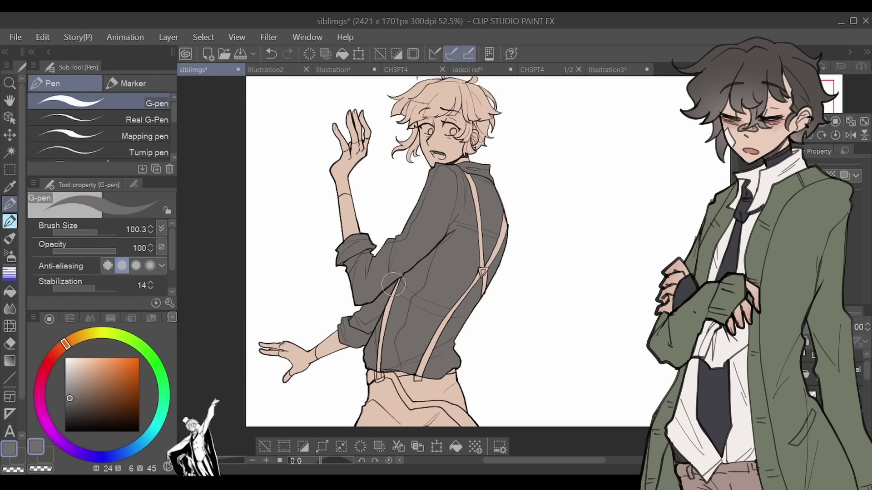
{"action": "scroll", "coordinate": [540, 182], "scroll_direction": "up", "scroll_amount": 5}
{"action": "key", "text": "bracketleft"}
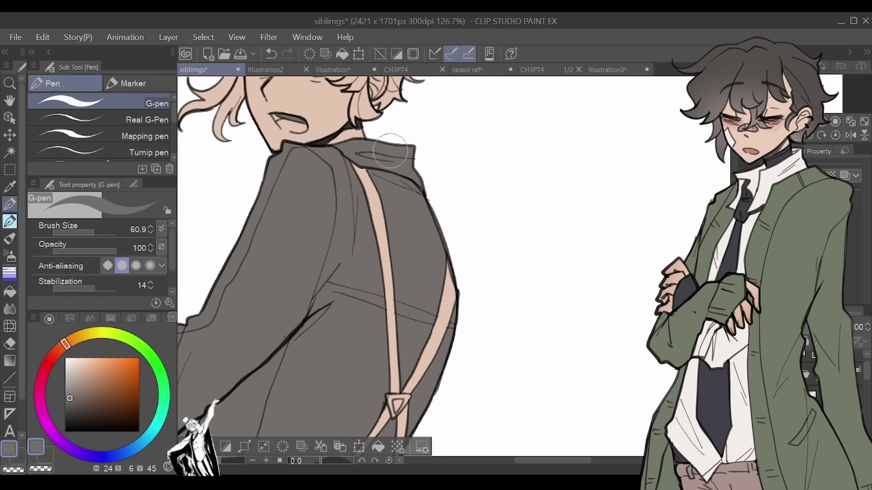
{"action": "key", "text": "bracketleft"}
{"action": "key", "text": "bracketleft"}
{"action": "key", "text": "bracketleft"}
{"action": "left_click_drag", "start_coordinate": [318, 136], "coordinate": [463, 336]}
{"action": "mouse_move", "coordinate": [458, 265]}
{"action": "left_mouse_down"}
{"action": "mouse_move", "coordinate": [472, 273]}
{"action": "mouse_move", "coordinate": [409, 268]}
{"action": "mouse_move", "coordinate": [418, 264]}
{"action": "left_mouse_up"}
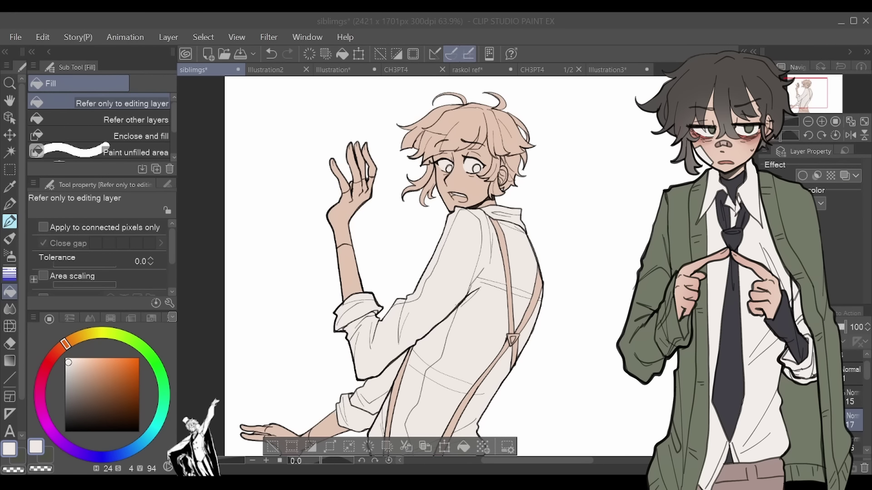
Step: Fill all the hair sections with dark brown (H 24, S 8, V 37), with Fill referring to other layers
{"action": "left_click", "coordinate": [136, 120]}
{"action": "left_click", "coordinate": [426, 168]}
{"action": "left_click", "coordinate": [459, 127]}
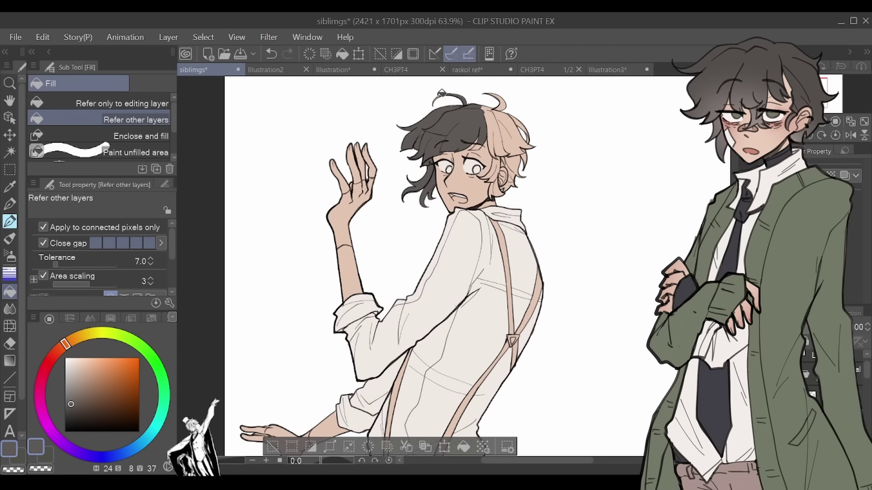
{"action": "left_click", "coordinate": [499, 131]}
{"action": "left_click", "coordinate": [492, 90]}
{"action": "left_click", "coordinate": [511, 161]}
{"action": "left_click", "coordinate": [507, 182]}
{"action": "key", "text": "p"}
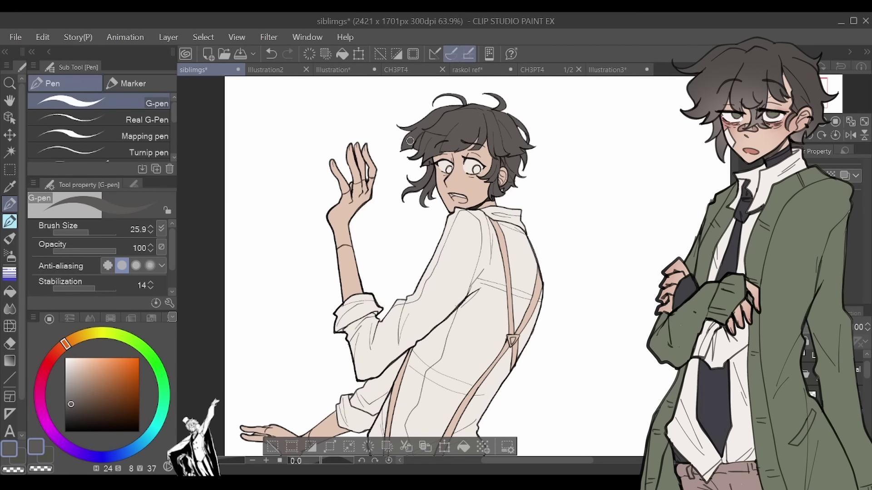
Step: Recolour the hair light greyish beige (H 29, S 12, V 73), with Fill limited to the editing layer
{"action": "key", "text": "g"}
{"action": "left_click", "coordinate": [475, 116]}
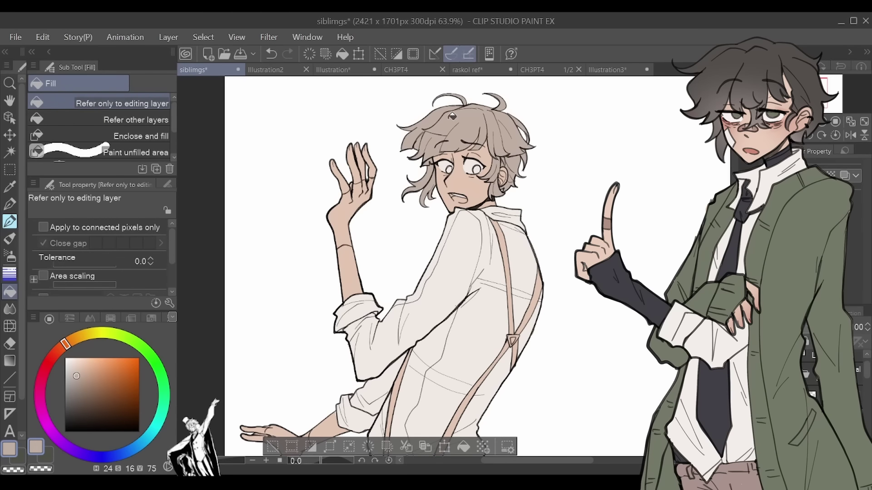
{"action": "left_click", "coordinate": [476, 116]}
{"action": "scroll", "coordinate": [454, 254], "scroll_direction": "down", "scroll_amount": 1}
{"action": "scroll", "coordinate": [454, 254], "scroll_direction": "down", "scroll_amount": 1}
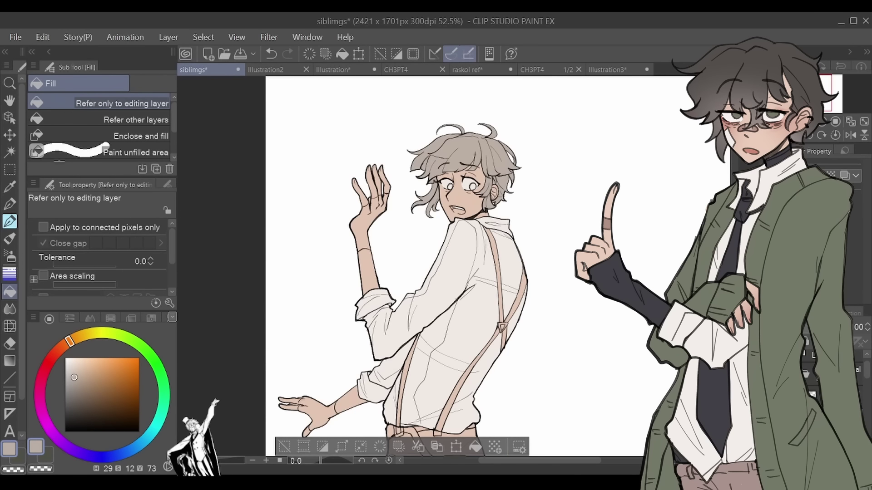
Step: Fill both irises with golden yellow (H 41, S 48, V 83)
{"action": "left_click", "coordinate": [82, 335]}
{"action": "left_click", "coordinate": [95, 369]}
{"action": "left_click", "coordinate": [132, 120]}
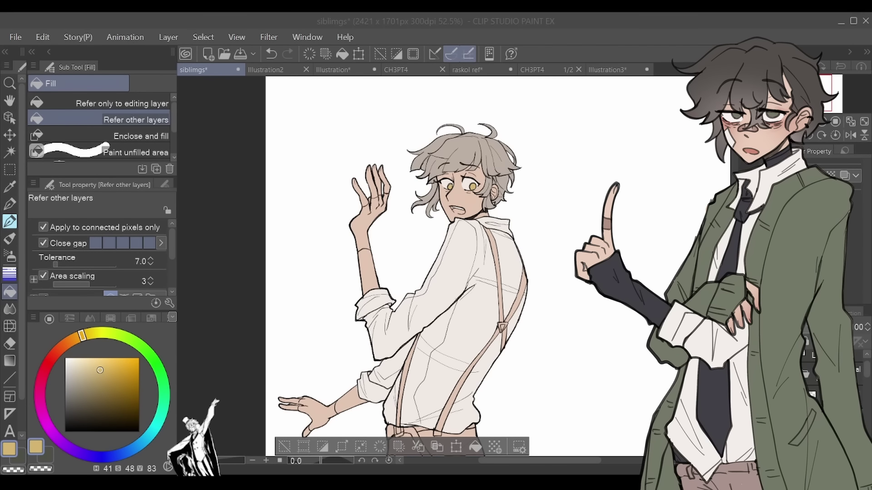
{"action": "scroll", "coordinate": [454, 254], "scroll_direction": "up", "scroll_amount": 1}
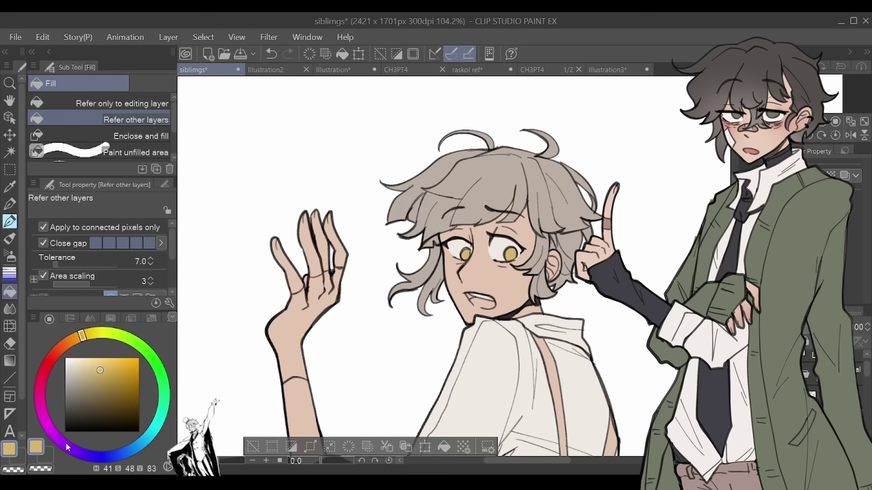
Step: Paint the upper halves of the irises purple and colour the inside of the mouth reddish with the G-pen
{"action": "key", "text": "p"}
{"action": "scroll", "coordinate": [454, 254], "scroll_direction": "down", "scroll_amount": 1}
{"action": "left_click", "coordinate": [87, 376]}
{"action": "scroll", "coordinate": [458, 266], "scroll_direction": "up", "scroll_amount": 4}
{"action": "left_click_drag", "start_coordinate": [500, 349], "coordinate": [545, 355]}
{"action": "left_click", "coordinate": [495, 325], "text": "alt"}
{"action": "key", "text": "ctrl+z"}
{"action": "left_click", "coordinate": [495, 323], "text": "alt"}
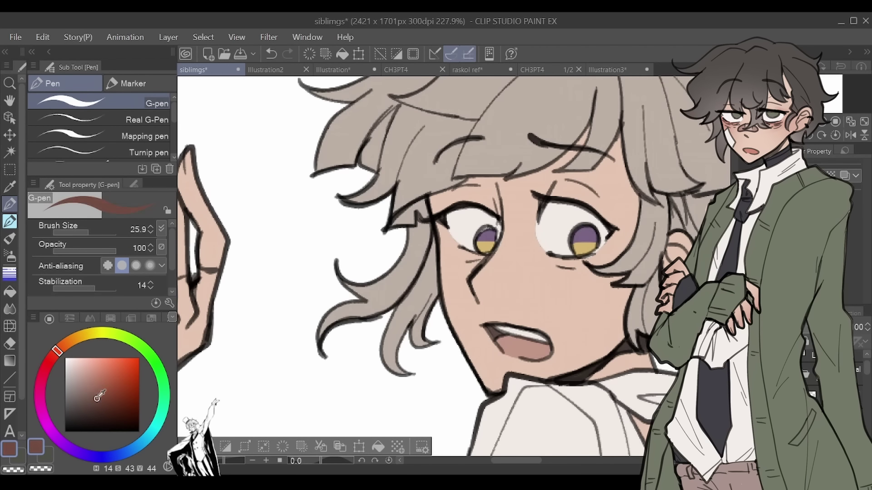
Step: Fill the fingerless gloves on both hands with dark violet-grey (H 245, S 11, V 35)
{"action": "key", "text": "g"}
{"action": "key", "text": "ctrl+0"}
{"action": "left_click", "coordinate": [152, 120]}
{"action": "scroll", "coordinate": [364, 399], "scroll_direction": "up", "scroll_amount": 5}
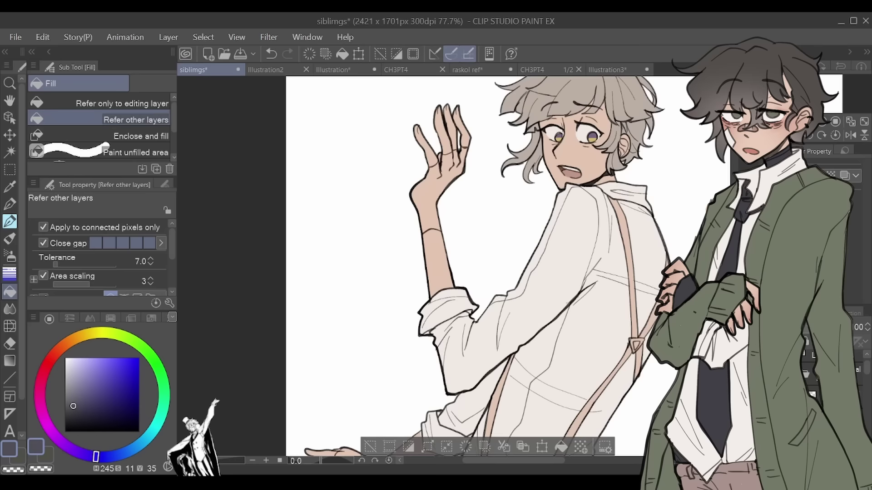
{"action": "left_click", "coordinate": [443, 347]}
{"action": "key", "text": "e"}
{"action": "key", "text": "p"}
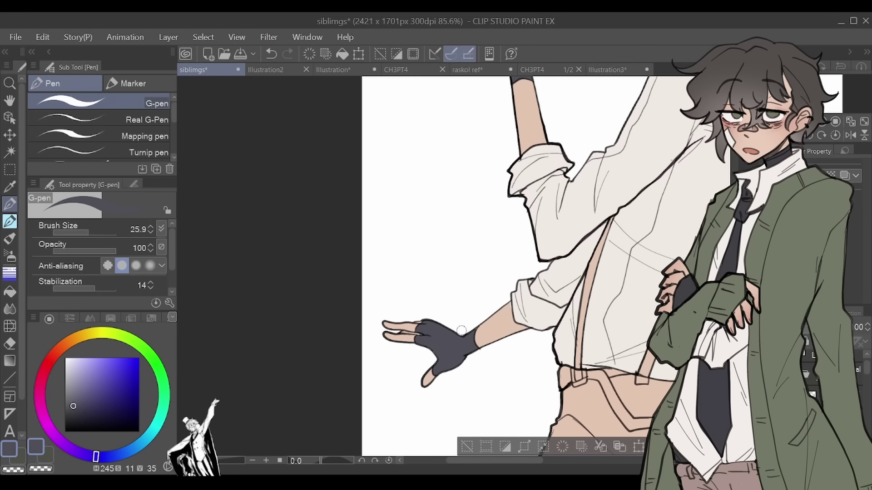
Step: Fill the trousers and suspender straps with the same dark violet-grey
{"action": "left_click_drag", "start_coordinate": [582, 372], "coordinate": [291, 311]}
{"action": "key", "text": "g"}
{"action": "left_click", "coordinate": [327, 359]}
{"action": "left_click", "coordinate": [409, 254]}
{"action": "left_click", "coordinate": [337, 205]}
{"action": "left_click", "coordinate": [490, 109]}
{"action": "scroll", "coordinate": [490, 109], "scroll_direction": "down", "scroll_amount": 5}
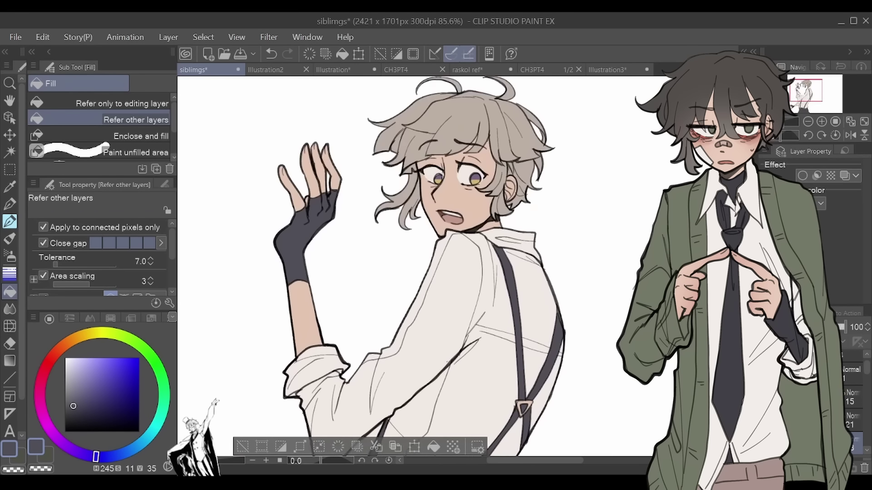
{"action": "key", "text": "p"}
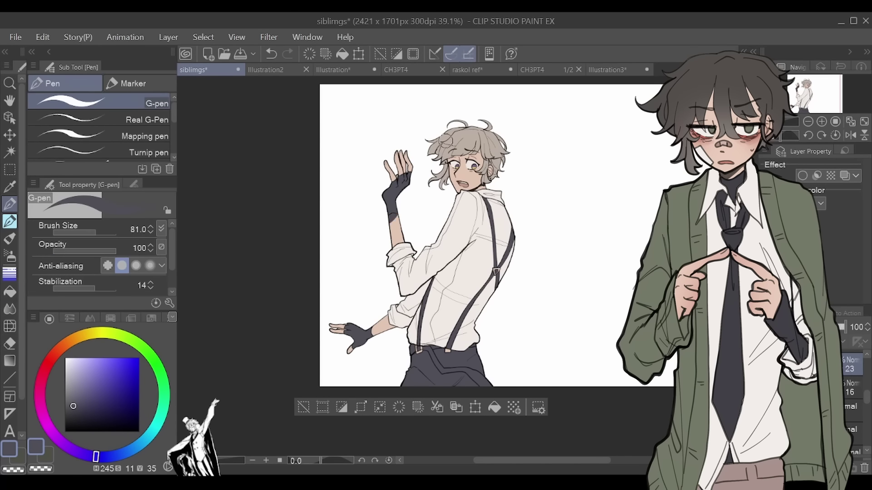
Step: Colour the suspender clasps pale lavender-grey (H 245, S 9, V 83) with the G-pen
{"action": "left_click", "coordinate": [69, 367]}
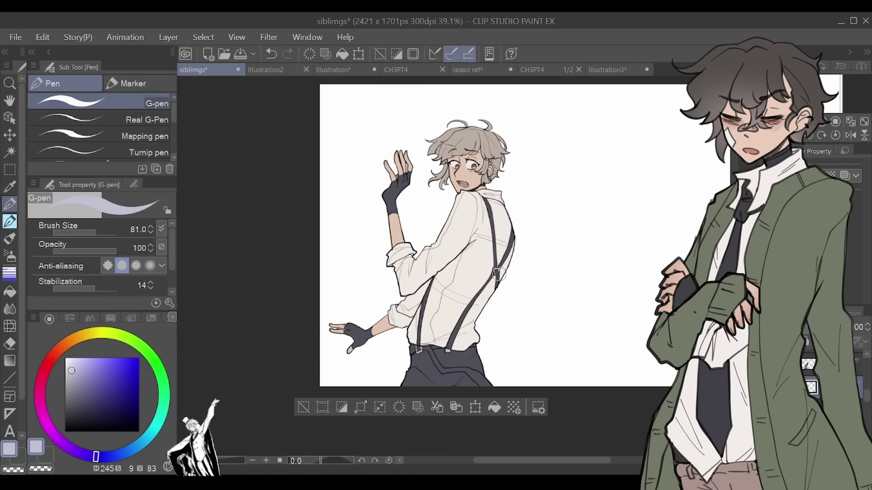
{"action": "scroll", "coordinate": [491, 236], "scroll_direction": "up", "scroll_amount": 1}
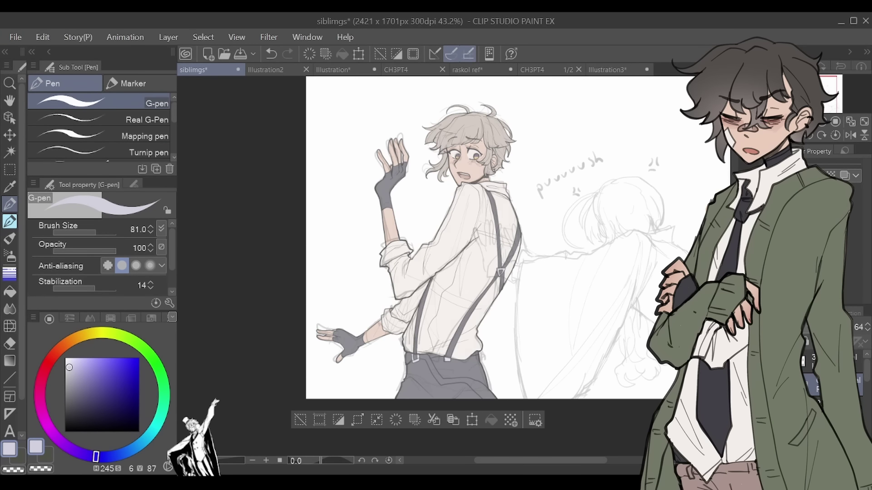
{"action": "key", "text": "m"}
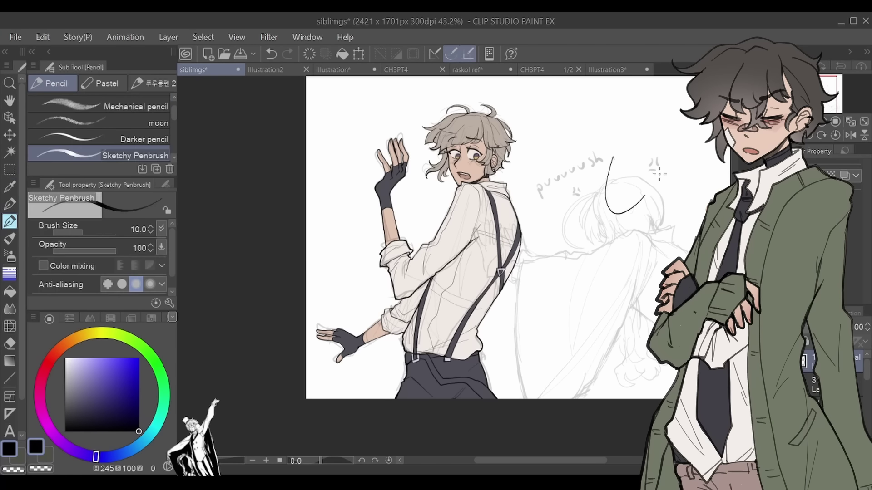
Step: Ink the upper edge and hanging end of the second sibling's outstretched sleeve with the Sketchy Penbrush
{"action": "scroll", "coordinate": [659, 173], "scroll_direction": "up", "scroll_amount": 2}
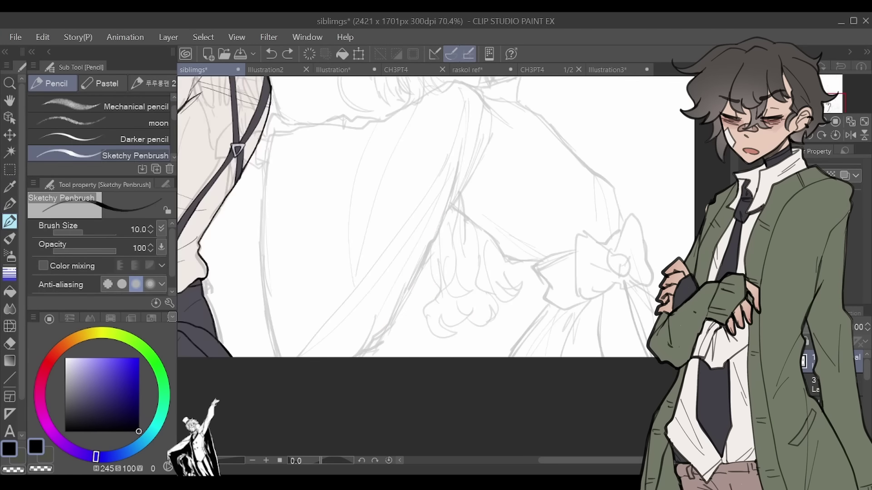
{"action": "mouse_move", "coordinate": [525, 171]}
{"action": "left_mouse_down"}
{"action": "mouse_move", "coordinate": [561, 194]}
{"action": "mouse_move", "coordinate": [494, 185]}
{"action": "mouse_move", "coordinate": [448, 211]}
{"action": "mouse_move", "coordinate": [338, 227]}
{"action": "left_mouse_up"}
{"action": "key", "text": "ctrl+z"}
{"action": "key", "text": "ctrl+z"}
{"action": "mouse_move", "coordinate": [492, 184]}
{"action": "left_mouse_down"}
{"action": "mouse_move", "coordinate": [382, 220]}
{"action": "mouse_move", "coordinate": [343, 223]}
{"action": "mouse_move", "coordinate": [394, 173]}
{"action": "left_mouse_up"}
{"action": "mouse_move", "coordinate": [391, 172]}
{"action": "left_mouse_down"}
{"action": "mouse_move", "coordinate": [381, 229]}
{"action": "mouse_move", "coordinate": [396, 394]}
{"action": "left_mouse_up"}
Step: Ink the wide sleeve's inner edge and its long lengthwise fold lines
{"action": "mouse_move", "coordinate": [493, 394]}
{"action": "left_mouse_down"}
{"action": "mouse_move", "coordinate": [570, 181]}
{"action": "mouse_move", "coordinate": [576, 124]}
{"action": "left_mouse_up"}
{"action": "left_click_drag", "start_coordinate": [529, 142], "coordinate": [415, 394]}
{"action": "scroll", "coordinate": [439, 272], "scroll_direction": "down", "scroll_amount": 1}
{"action": "left_click_drag", "start_coordinate": [440, 187], "coordinate": [426, 342]}
{"action": "left_click_drag", "start_coordinate": [544, 276], "coordinate": [506, 352]}
{"action": "key", "text": "ctrl+z"}
{"action": "left_click_drag", "start_coordinate": [534, 296], "coordinate": [494, 379]}
{"action": "key", "text": "ctrl+z"}
Step: Erase the rough end of the sleeve's underside line and re-ink it down to the canvas's lower edge
{"action": "key", "text": "e"}
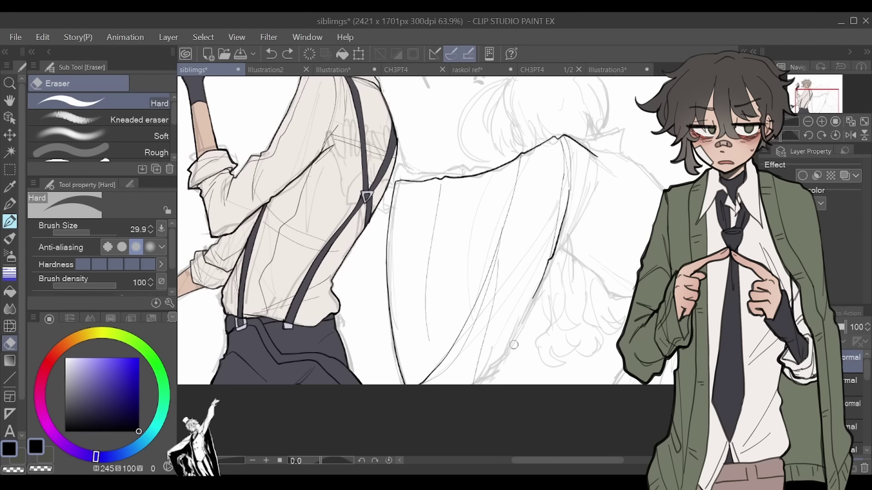
{"action": "left_click_drag", "start_coordinate": [531, 299], "coordinate": [522, 325]}
{"action": "left_click_drag", "start_coordinate": [512, 347], "coordinate": [505, 354]}
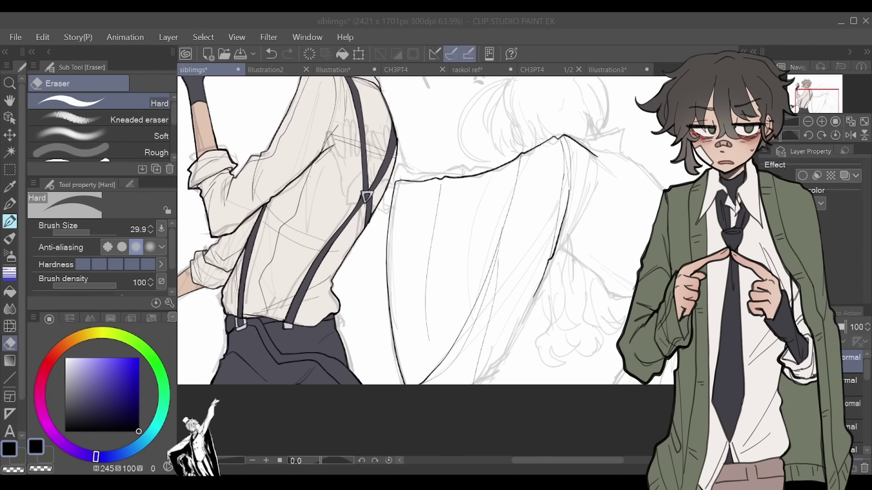
{"action": "scroll", "coordinate": [427, 227], "scroll_direction": "right", "scroll_amount": 2}
{"action": "key", "text": "p"}
{"action": "left_click_drag", "start_coordinate": [489, 296], "coordinate": [434, 386]}
{"action": "left_click_drag", "start_coordinate": [502, 263], "coordinate": [485, 299]}
{"action": "key", "text": "ctrl+z"}
Step: Ink the second sibling's collar, curved back and the lower edge of the torso
{"action": "mouse_move", "coordinate": [542, 193]}
{"action": "left_mouse_down"}
{"action": "mouse_move", "coordinate": [508, 247]}
{"action": "mouse_move", "coordinate": [593, 298]}
{"action": "left_mouse_up"}
{"action": "key", "text": "h"}
{"action": "mouse_move", "coordinate": [577, 152]}
{"action": "left_mouse_down"}
{"action": "mouse_move", "coordinate": [543, 154]}
{"action": "mouse_move", "coordinate": [651, 218]}
{"action": "left_mouse_up"}
{"action": "key", "text": "h"}
{"action": "left_click_drag", "start_coordinate": [626, 188], "coordinate": [633, 271]}
{"action": "left_click_drag", "start_coordinate": [552, 292], "coordinate": [613, 268]}
{"action": "key", "text": "ctrl+z"}
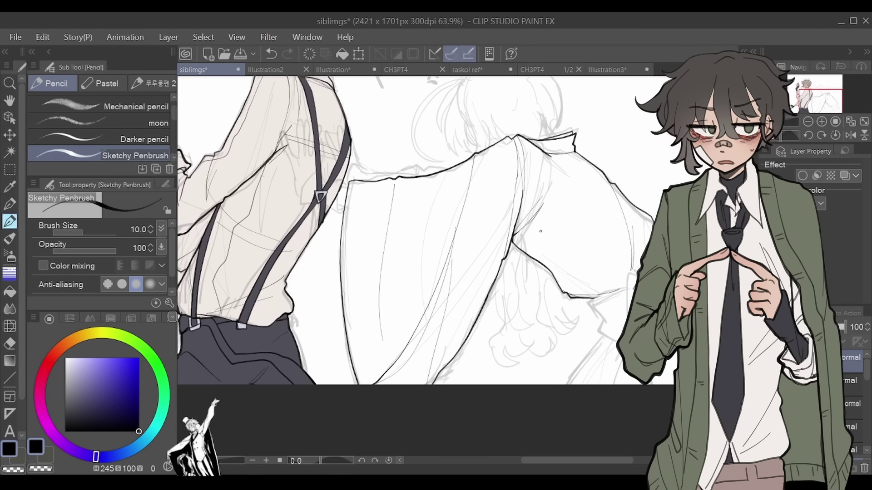
Step: Ink the large bow at the waist with its knot and trailing ribbons
{"action": "key", "text": "ctrl+minus"}
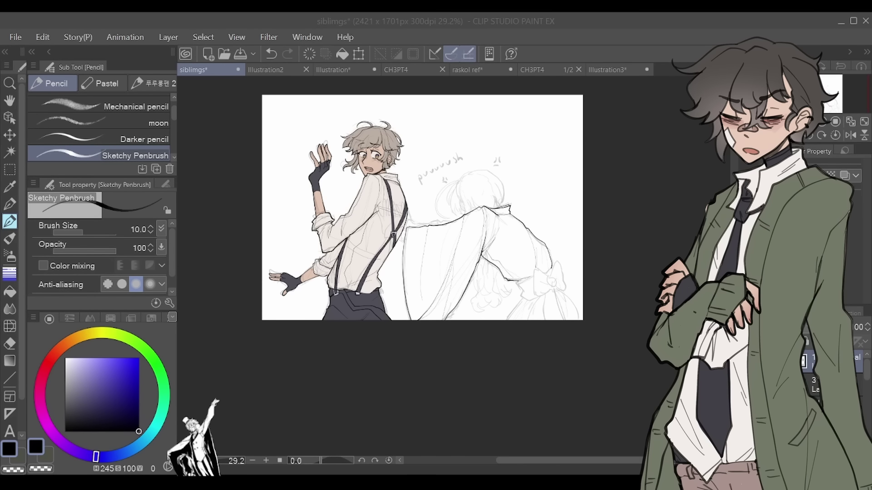
{"action": "scroll", "coordinate": [522, 295], "scroll_direction": "up", "scroll_amount": 5}
{"action": "mouse_move", "coordinate": [529, 308]}
{"action": "left_mouse_down"}
{"action": "mouse_move", "coordinate": [540, 312]}
{"action": "mouse_move", "coordinate": [499, 289]}
{"action": "mouse_move", "coordinate": [524, 320]}
{"action": "mouse_move", "coordinate": [570, 315]}
{"action": "mouse_move", "coordinate": [547, 307]}
{"action": "mouse_move", "coordinate": [490, 408]}
{"action": "left_mouse_up"}
{"action": "mouse_move", "coordinate": [529, 331]}
{"action": "left_mouse_down"}
{"action": "mouse_move", "coordinate": [521, 409]}
{"action": "mouse_move", "coordinate": [566, 408]}
{"action": "left_mouse_up"}
{"action": "left_click_drag", "start_coordinate": [551, 334], "coordinate": [587, 409]}
{"action": "left_click_drag", "start_coordinate": [467, 313], "coordinate": [585, 377]}
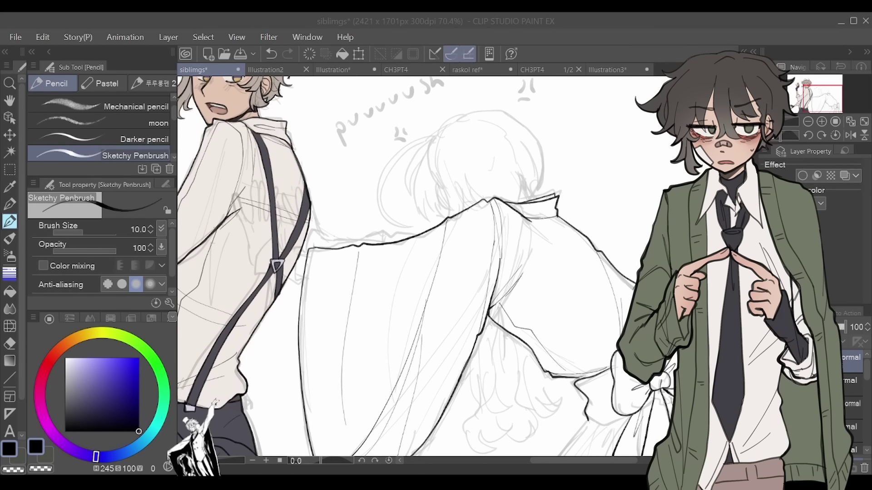
Step: Check the second sibling mirrored and ink the skirt's front edge below the bow
{"action": "left_click_drag", "start_coordinate": [454, 273], "coordinate": [391, 240]}
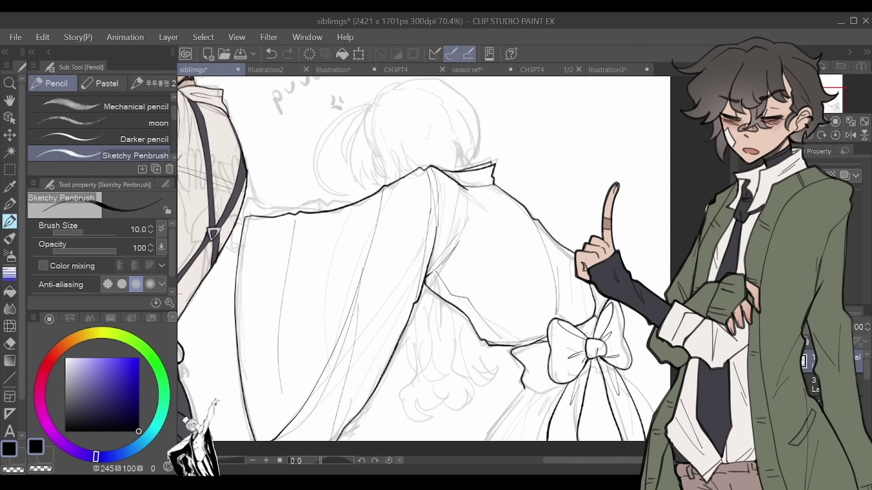
{"action": "key", "text": "h"}
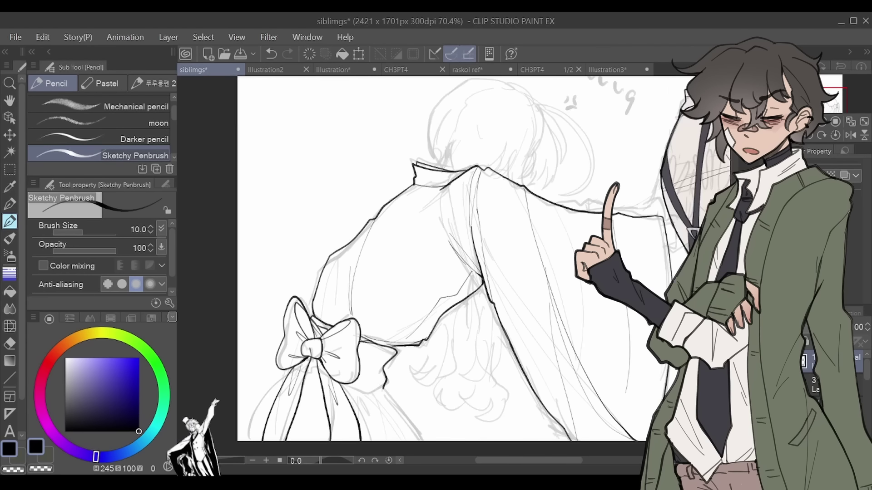
{"action": "key", "text": "h"}
{"action": "mouse_move", "coordinate": [544, 366]}
{"action": "left_mouse_down"}
{"action": "mouse_move", "coordinate": [523, 370]}
{"action": "mouse_move", "coordinate": [531, 379]}
{"action": "left_mouse_up"}
{"action": "left_click_drag", "start_coordinate": [525, 388], "coordinate": [484, 443]}
{"action": "left_click_drag", "start_coordinate": [628, 308], "coordinate": [551, 301]}
{"action": "key", "text": "ctrl+z"}
{"action": "mouse_move", "coordinate": [468, 403]}
{"action": "left_mouse_down"}
{"action": "mouse_move", "coordinate": [479, 399]}
{"action": "mouse_move", "coordinate": [449, 386]}
{"action": "left_mouse_up"}
{"action": "mouse_move", "coordinate": [523, 349]}
{"action": "left_mouse_down"}
{"action": "mouse_move", "coordinate": [516, 360]}
{"action": "mouse_move", "coordinate": [768, 385]}
{"action": "left_mouse_up"}
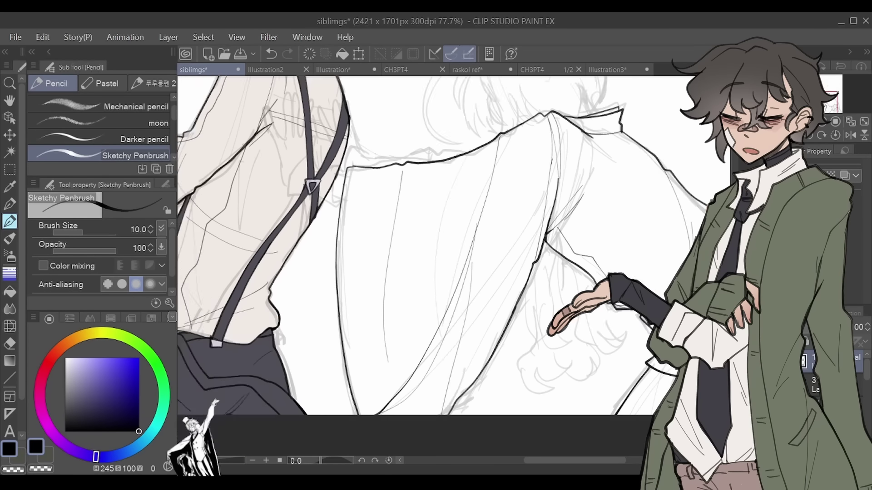
Step: Ink the second sibling's long wavy hair hanging beneath the torso, with its overlapping strands and curled tips
{"action": "left_click_drag", "start_coordinate": [474, 314], "coordinate": [454, 390]}
{"action": "left_click_drag", "start_coordinate": [497, 346], "coordinate": [537, 409]}
{"action": "left_click_drag", "start_coordinate": [483, 357], "coordinate": [503, 397]}
{"action": "left_click_drag", "start_coordinate": [493, 295], "coordinate": [482, 360]}
{"action": "left_click_drag", "start_coordinate": [513, 298], "coordinate": [521, 365]}
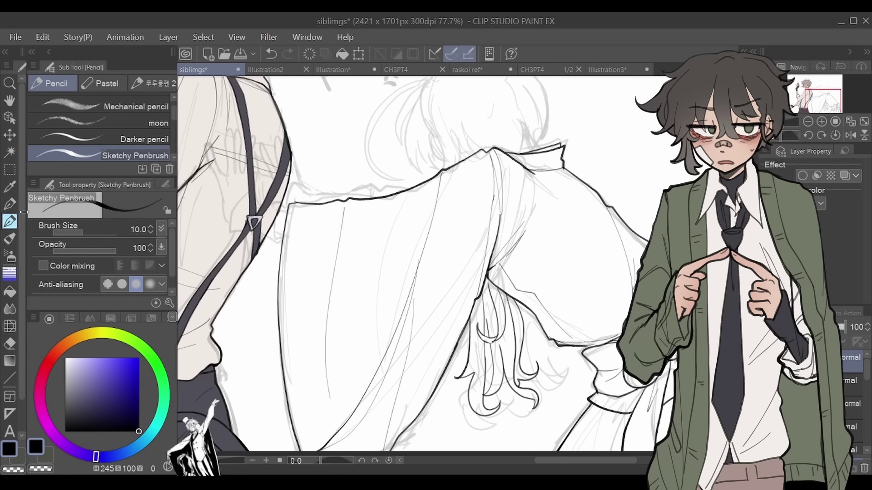
{"action": "scroll", "coordinate": [475, 304], "scroll_direction": "up", "scroll_amount": 3}
{"action": "scroll", "coordinate": [450, 375], "scroll_direction": "down", "scroll_amount": 2}
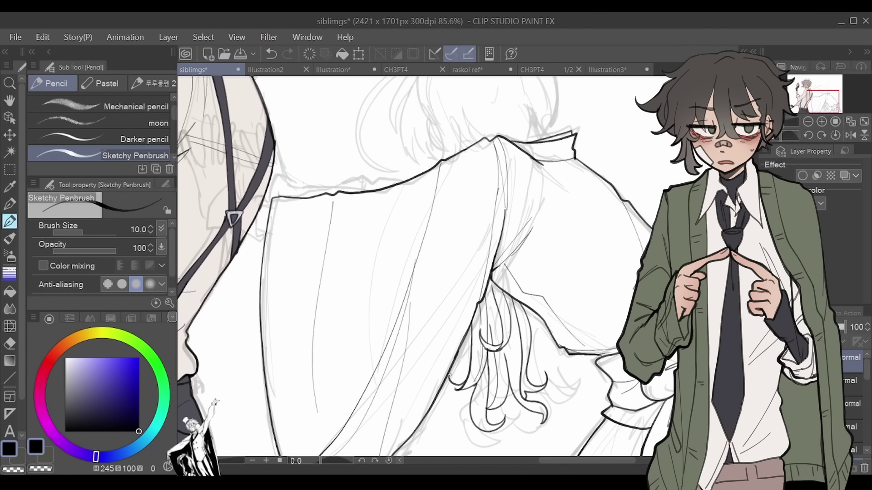
{"action": "left_click_drag", "start_coordinate": [522, 414], "coordinate": [543, 452]}
{"action": "left_click_drag", "start_coordinate": [508, 399], "coordinate": [528, 410]}
Step: Ink the hair lock framing the side of the second sibling's head and the ear above the collar
{"action": "scroll", "coordinate": [518, 404], "scroll_direction": "down", "scroll_amount": 5}
{"action": "scroll", "coordinate": [383, 314], "scroll_direction": "up", "scroll_amount": 6}
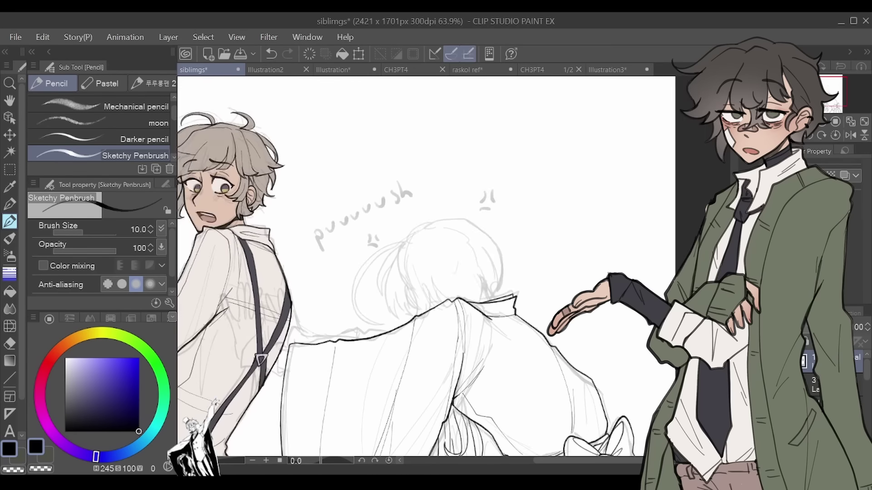
{"action": "mouse_move", "coordinate": [391, 311]}
{"action": "left_mouse_down"}
{"action": "mouse_move", "coordinate": [383, 315]}
{"action": "mouse_move", "coordinate": [405, 345]}
{"action": "left_mouse_up"}
{"action": "mouse_move", "coordinate": [361, 214]}
{"action": "left_mouse_down"}
{"action": "mouse_move", "coordinate": [366, 318]}
{"action": "mouse_move", "coordinate": [346, 366]}
{"action": "left_mouse_up"}
{"action": "left_click_drag", "start_coordinate": [408, 352], "coordinate": [392, 336]}
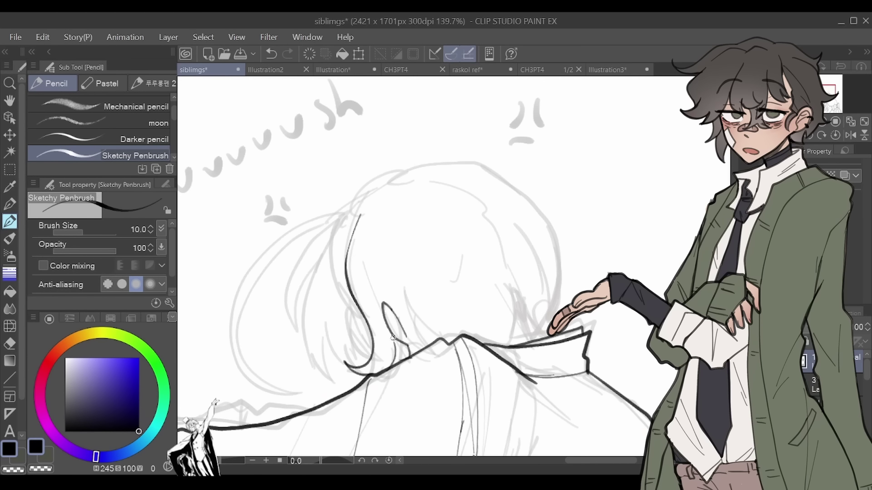
Step: Ink the hair parting at the crown, the nape hairline and the strands down the back of the head
{"action": "scroll", "coordinate": [412, 326], "scroll_direction": "down", "scroll_amount": 2}
{"action": "left_click_drag", "start_coordinate": [438, 210], "coordinate": [472, 213]}
{"action": "left_click_drag", "start_coordinate": [496, 273], "coordinate": [490, 318]}
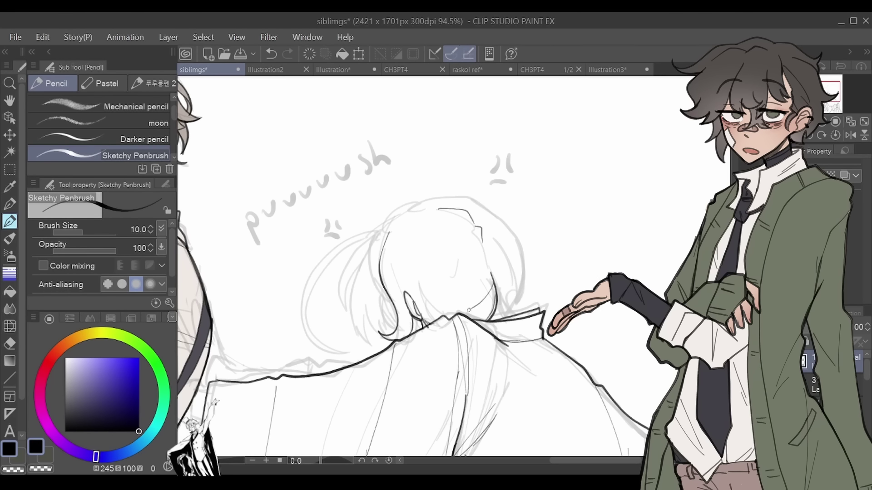
{"action": "left_click_drag", "start_coordinate": [481, 287], "coordinate": [468, 312]}
{"action": "left_click_drag", "start_coordinate": [458, 216], "coordinate": [440, 313]}
Step: Ink the loose side hair swinging away from the face, with its pointed ends, and join it to the crown
{"action": "left_click_drag", "start_coordinate": [389, 223], "coordinate": [347, 318]}
{"action": "left_click_drag", "start_coordinate": [347, 297], "coordinate": [376, 333]}
{"action": "scroll", "coordinate": [363, 327], "scroll_direction": "up", "scroll_amount": 2}
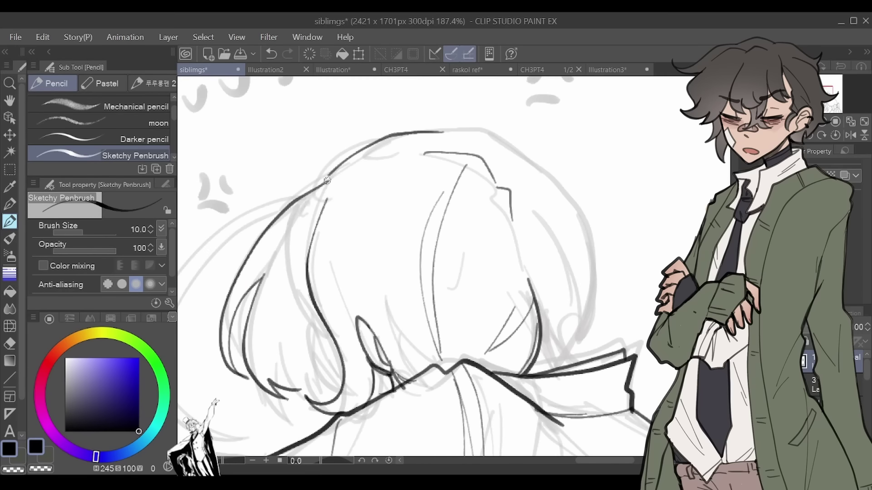
{"action": "left_click_drag", "start_coordinate": [331, 178], "coordinate": [297, 290]}
{"action": "left_click_drag", "start_coordinate": [320, 202], "coordinate": [341, 166]}
{"action": "scroll", "coordinate": [338, 191], "scroll_direction": "down", "scroll_amount": 1}
{"action": "left_click_drag", "start_coordinate": [347, 311], "coordinate": [364, 339]}
{"action": "left_click_drag", "start_coordinate": [359, 224], "coordinate": [297, 347]}
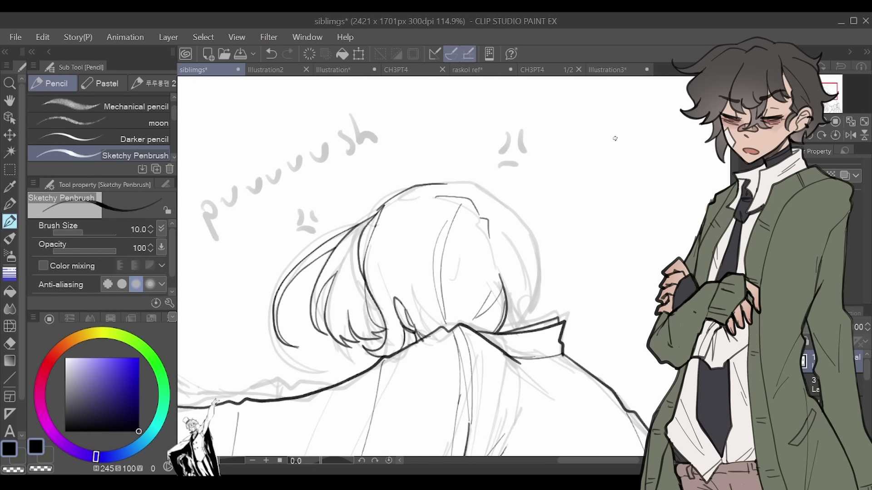
Step: Ink the remaining outline of the head from the crown down to the collar, and check the drawing mirrored
{"action": "mouse_move", "coordinate": [446, 184]}
{"action": "left_mouse_down"}
{"action": "mouse_move", "coordinate": [522, 227]}
{"action": "mouse_move", "coordinate": [529, 316]}
{"action": "mouse_move", "coordinate": [526, 295]}
{"action": "left_mouse_up"}
{"action": "left_click_drag", "start_coordinate": [492, 227], "coordinate": [526, 318]}
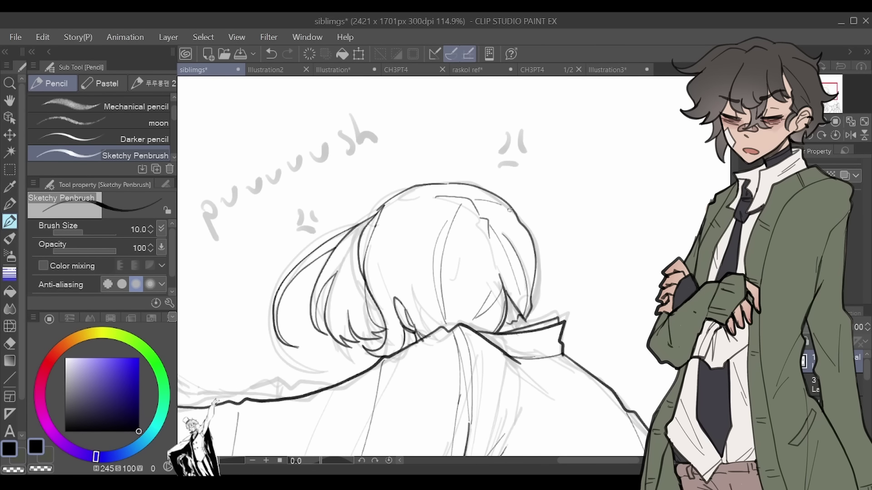
{"action": "key", "text": "h"}
{"action": "key", "text": "h"}
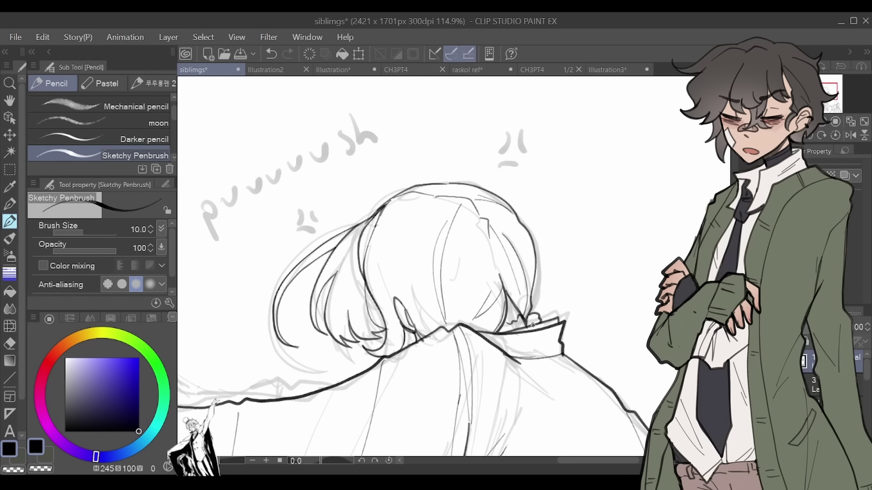
Step: Redo the last stroke, add thin strands over the back of the head and ink the loose lock beside it
{"action": "key", "text": "ctrl+0"}
{"action": "scroll", "coordinate": [439, 335], "scroll_direction": "up", "scroll_amount": 5}
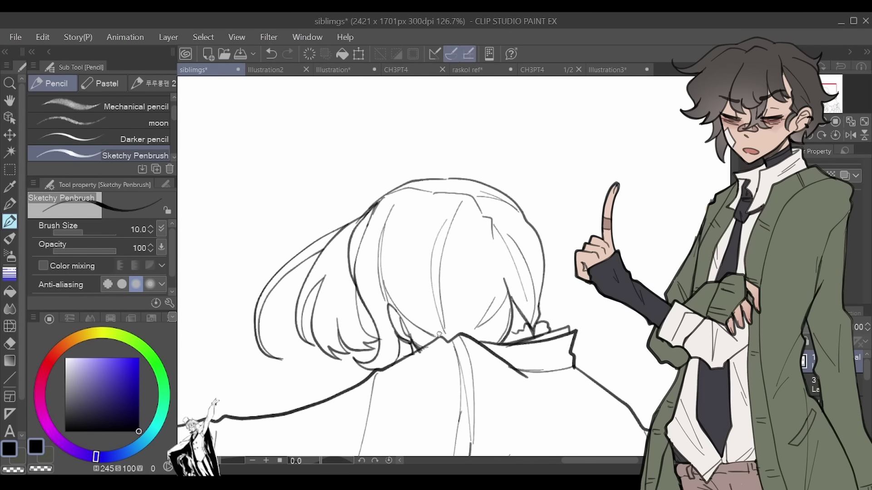
{"action": "key", "text": "ctrl+z"}
{"action": "mouse_move", "coordinate": [439, 334]}
{"action": "left_mouse_down"}
{"action": "mouse_move", "coordinate": [378, 377]}
{"action": "mouse_move", "coordinate": [393, 368]}
{"action": "mouse_move", "coordinate": [380, 264]}
{"action": "mouse_move", "coordinate": [400, 217]}
{"action": "left_mouse_up"}
{"action": "key", "text": "e"}
{"action": "key", "text": "p"}
{"action": "scroll", "coordinate": [393, 350], "scroll_direction": "down", "scroll_amount": 2}
{"action": "left_click_drag", "start_coordinate": [532, 235], "coordinate": [509, 298]}
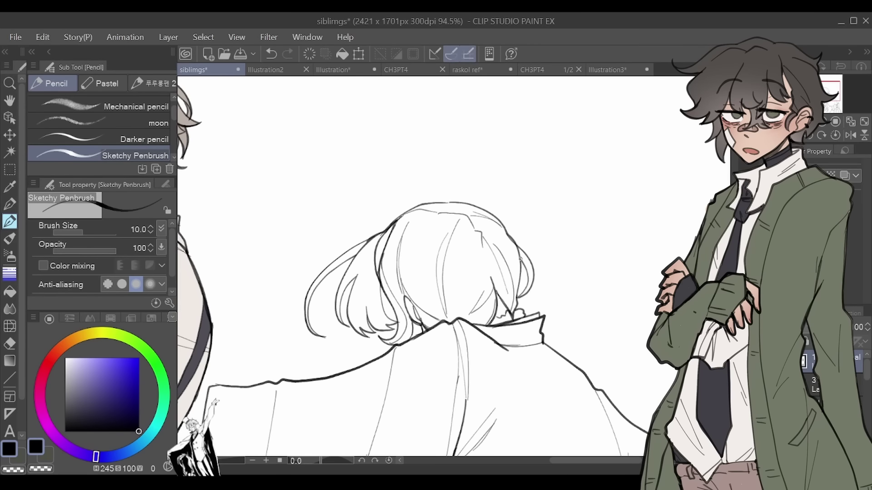
{"action": "left_click_drag", "start_coordinate": [526, 256], "coordinate": [520, 277]}
{"action": "scroll", "coordinate": [537, 114], "scroll_direction": "down", "scroll_amount": 3}
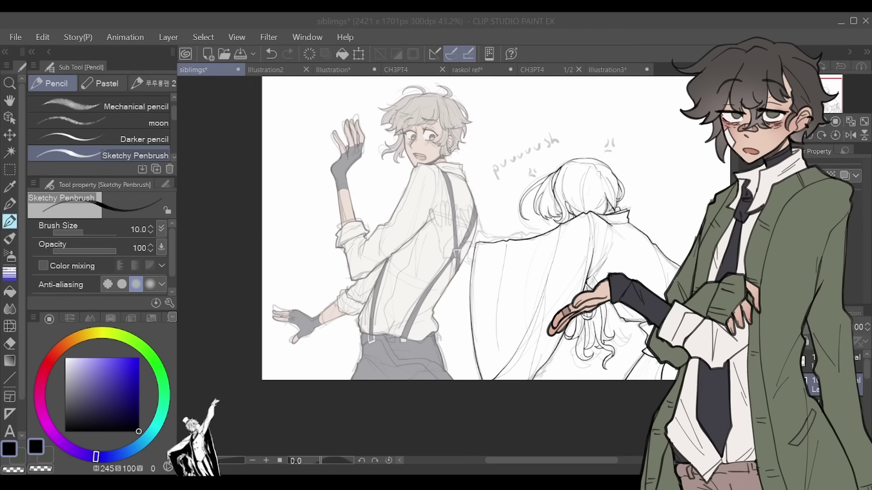
Step: Ink the second sibling's near cuff and the open hand pushing against the first sibling's back
{"action": "scroll", "coordinate": [429, 268], "scroll_direction": "up", "scroll_amount": 5}
{"action": "scroll", "coordinate": [429, 268], "scroll_direction": "down", "scroll_amount": 3}
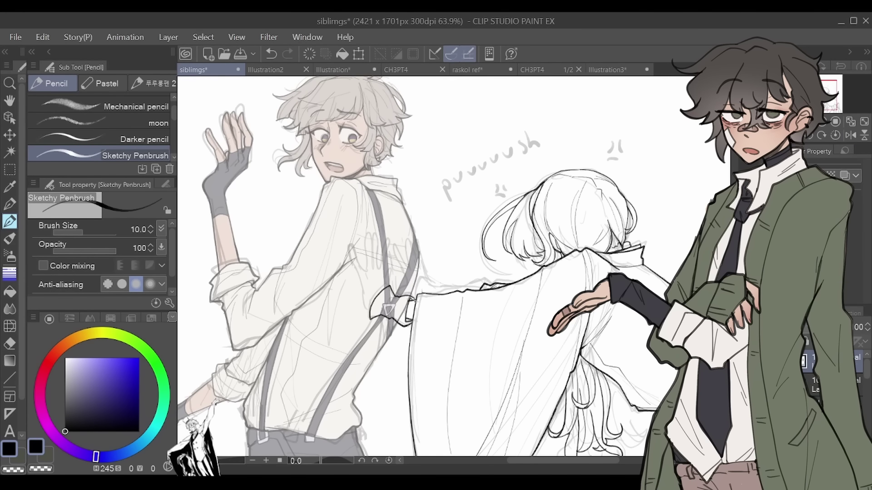
{"action": "left_click_drag", "start_coordinate": [390, 294], "coordinate": [396, 312]}
{"action": "left_click_drag", "start_coordinate": [377, 234], "coordinate": [352, 270]}
{"action": "scroll", "coordinate": [441, 280], "scroll_direction": "up", "scroll_amount": 2}
{"action": "key", "text": "h"}
{"action": "key", "text": "h"}
{"action": "scroll", "coordinate": [298, 247], "scroll_direction": "up", "scroll_amount": 2}
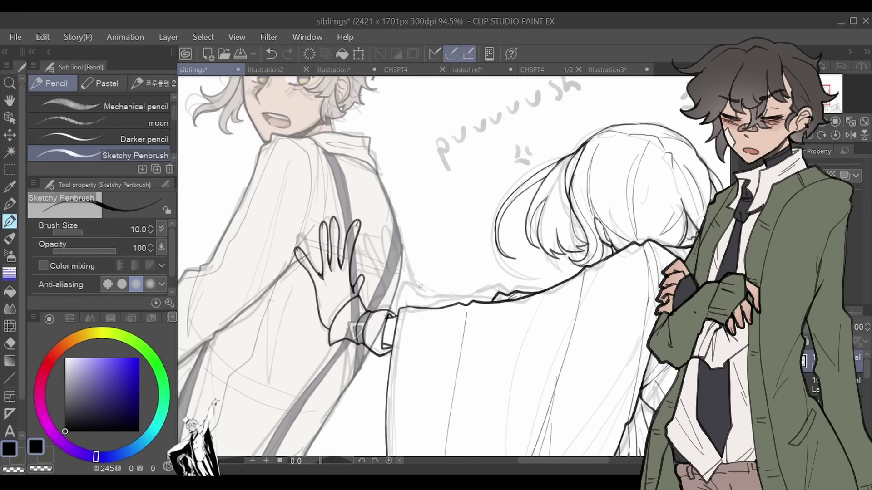
Step: Ink the second sibling's far hand and the far sleeve's edge above the outstretched arm
{"action": "mouse_move", "coordinate": [495, 295]}
{"action": "left_mouse_down"}
{"action": "mouse_move", "coordinate": [431, 304]}
{"action": "mouse_move", "coordinate": [394, 227]}
{"action": "mouse_move", "coordinate": [373, 266]}
{"action": "left_mouse_up"}
{"action": "left_click_drag", "start_coordinate": [372, 241], "coordinate": [378, 278]}
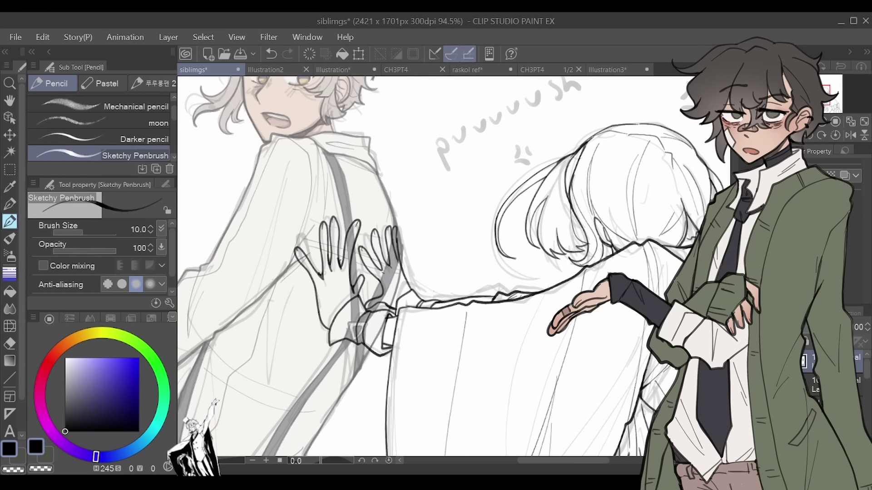
{"action": "scroll", "coordinate": [449, 279], "scroll_direction": "down", "scroll_amount": 5}
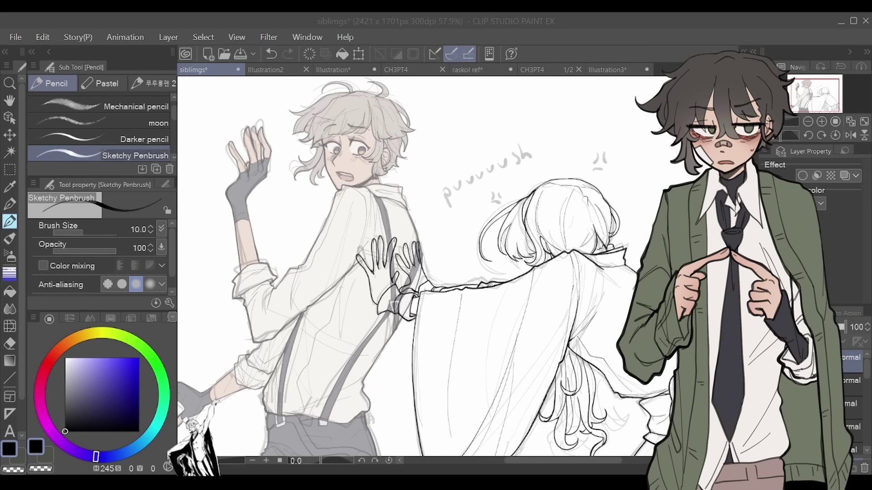
Step: Examine the second sibling's finished line art with the sketch and the first sibling hidden
{"action": "scroll", "coordinate": [368, 173], "scroll_direction": "up", "scroll_amount": 5}
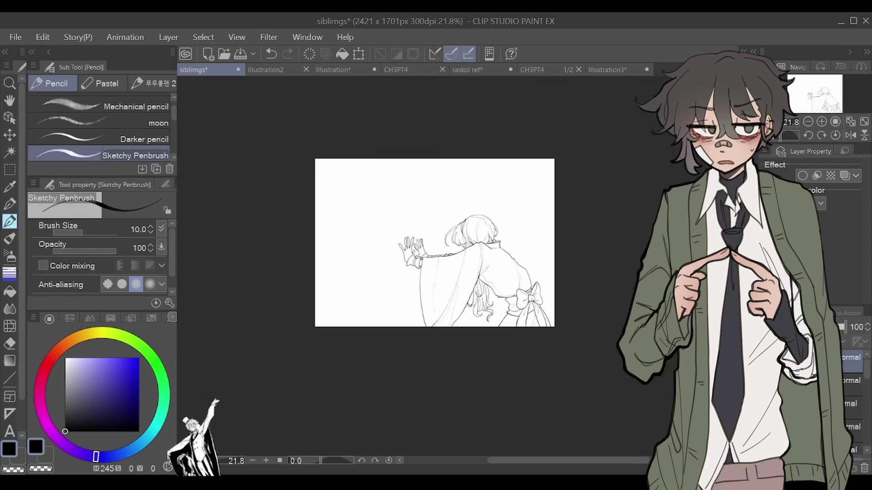
{"action": "scroll", "coordinate": [450, 265], "scroll_direction": "up", "scroll_amount": 5}
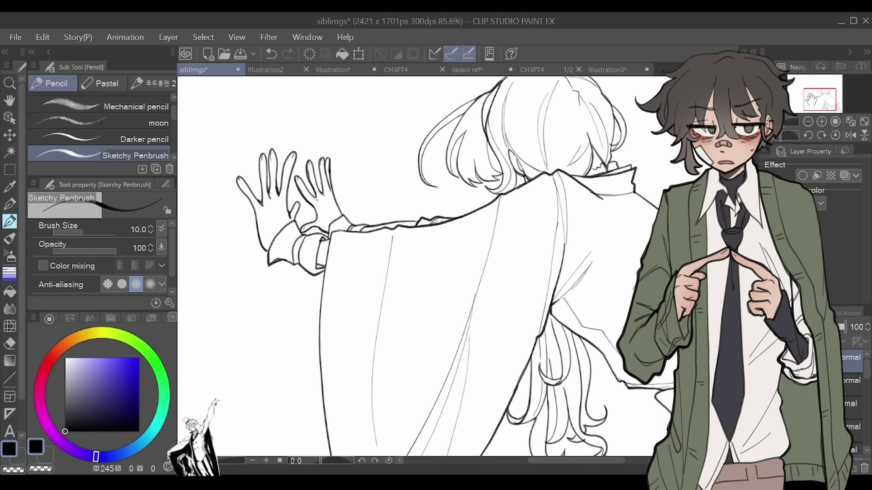
{"action": "scroll", "coordinate": [426, 270], "scroll_direction": "down", "scroll_amount": 5}
{"action": "scroll", "coordinate": [425, 270], "scroll_direction": "up", "scroll_amount": 6}
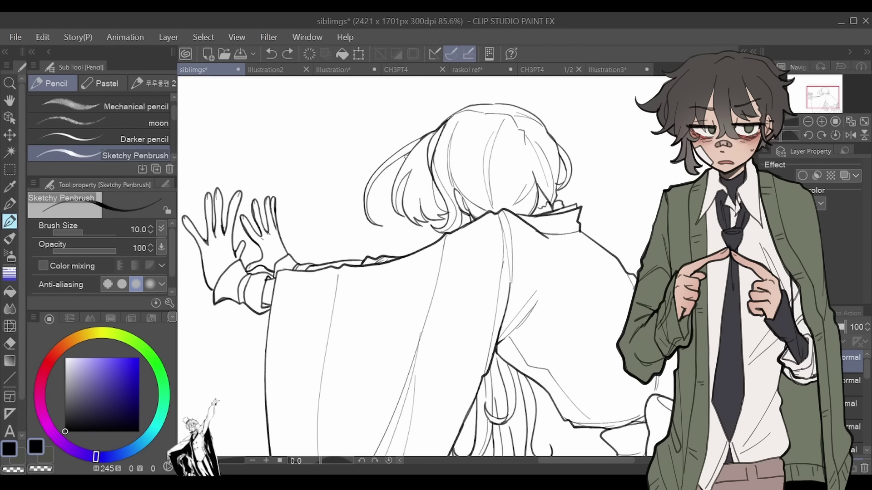
{"action": "scroll", "coordinate": [423, 268], "scroll_direction": "down", "scroll_amount": 3}
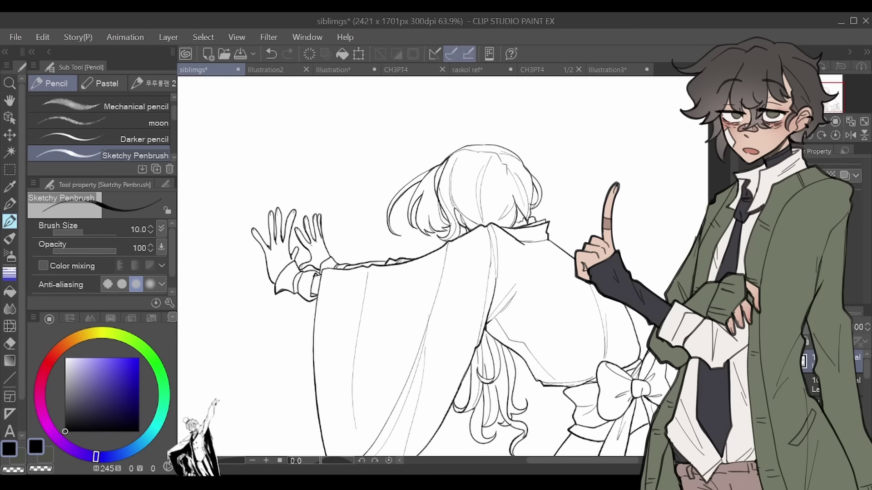
{"action": "scroll", "coordinate": [425, 268], "scroll_direction": "down", "scroll_amount": 3}
{"action": "scroll", "coordinate": [426, 268], "scroll_direction": "up", "scroll_amount": 1}
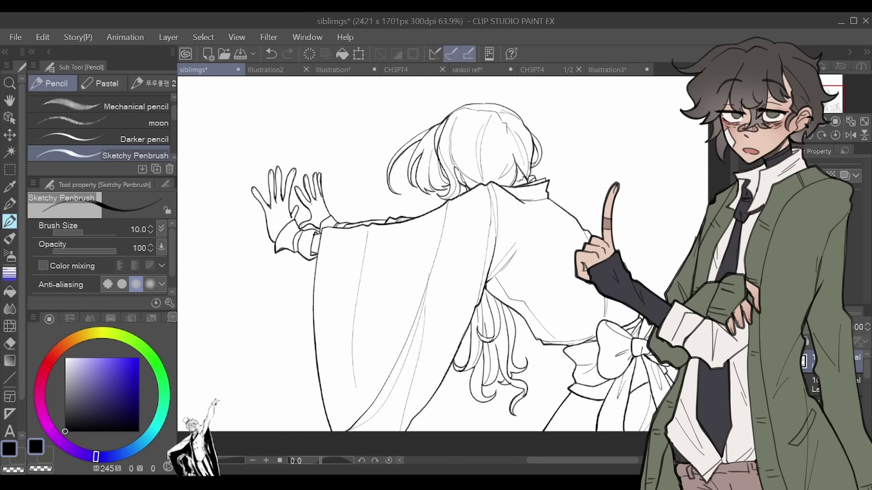
Step: Auto-select the empty areas around the second sibling, referring to all layers, and check the selection along the hair and hands
{"action": "key", "text": "w"}
{"action": "scroll", "coordinate": [514, 350], "scroll_direction": "up", "scroll_amount": 12}
{"action": "left_click", "coordinate": [514, 350]}
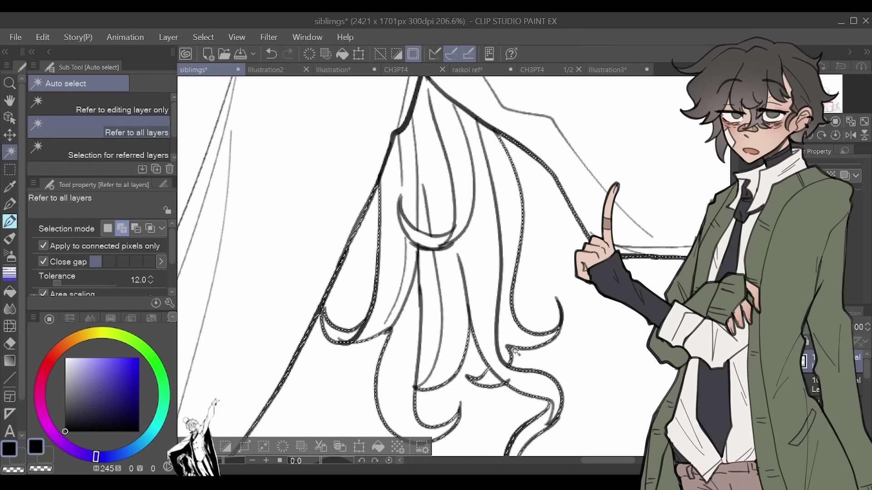
{"action": "scroll", "coordinate": [514, 350], "scroll_direction": "up", "scroll_amount": 10}
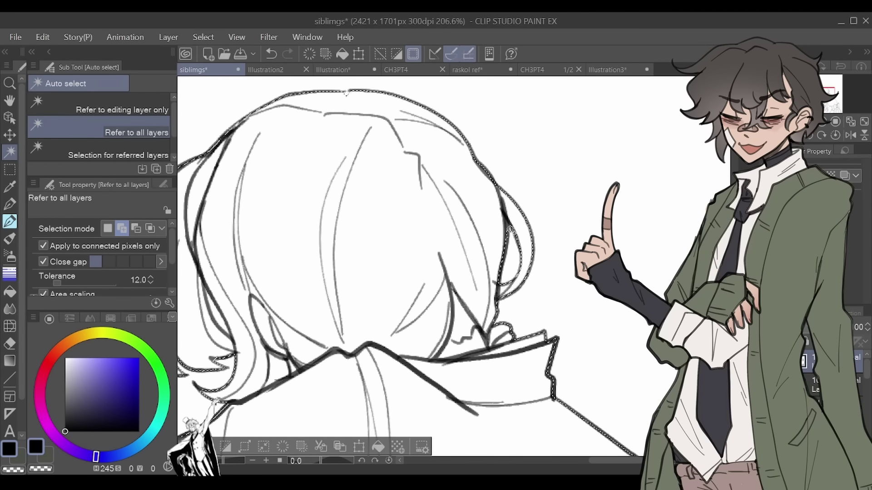
{"action": "scroll", "coordinate": [509, 230], "scroll_direction": "left", "scroll_amount": 5}
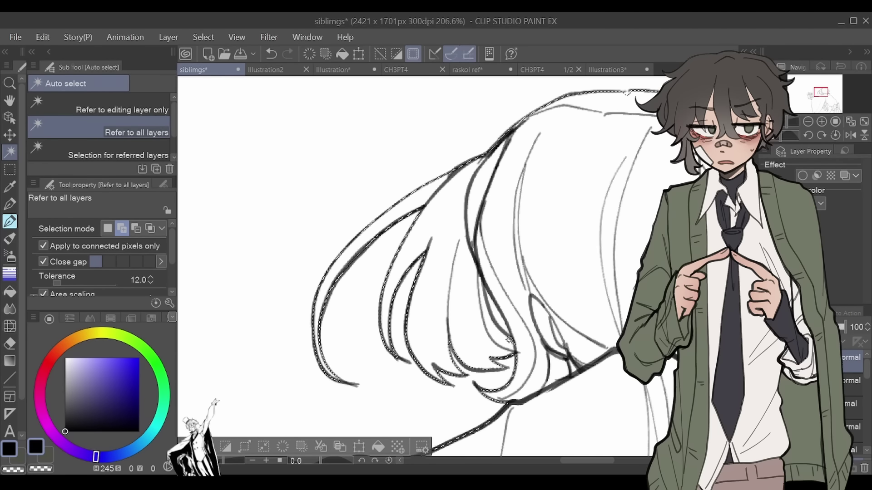
{"action": "scroll", "coordinate": [510, 339], "scroll_direction": "down", "scroll_amount": 10}
{"action": "scroll", "coordinate": [513, 273], "scroll_direction": "up", "scroll_amount": 3}
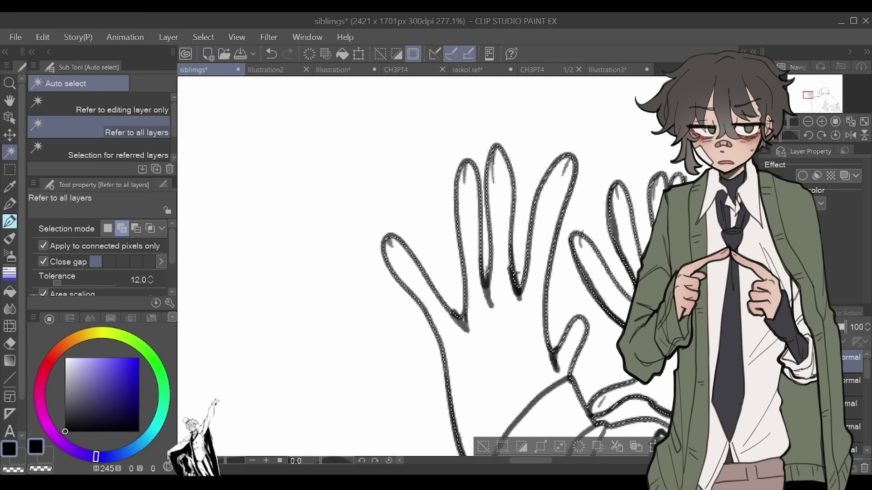
{"action": "scroll", "coordinate": [229, 425], "scroll_direction": "down", "scroll_amount": 5}
{"action": "scroll", "coordinate": [228, 424], "scroll_direction": "right", "scroll_amount": 5}
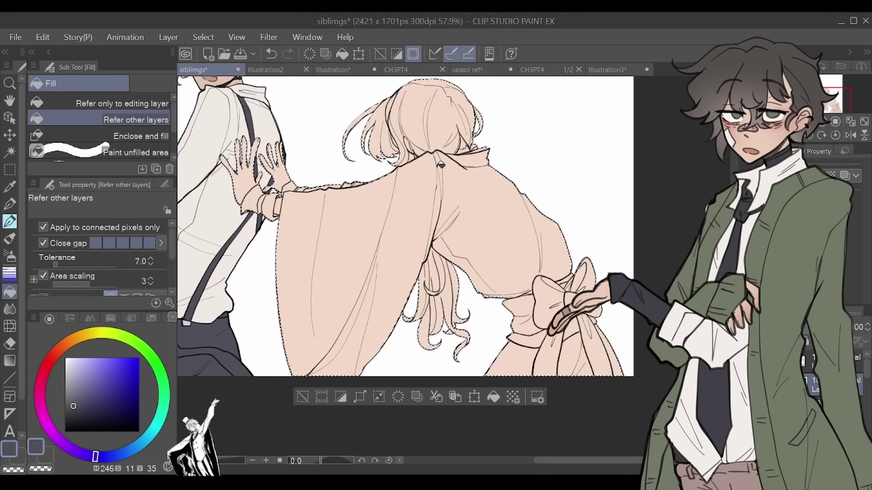
Step: Fill the second sibling's hair with dark grey-blue, closing open areas with the G-pen
{"action": "left_click", "coordinate": [445, 338]}
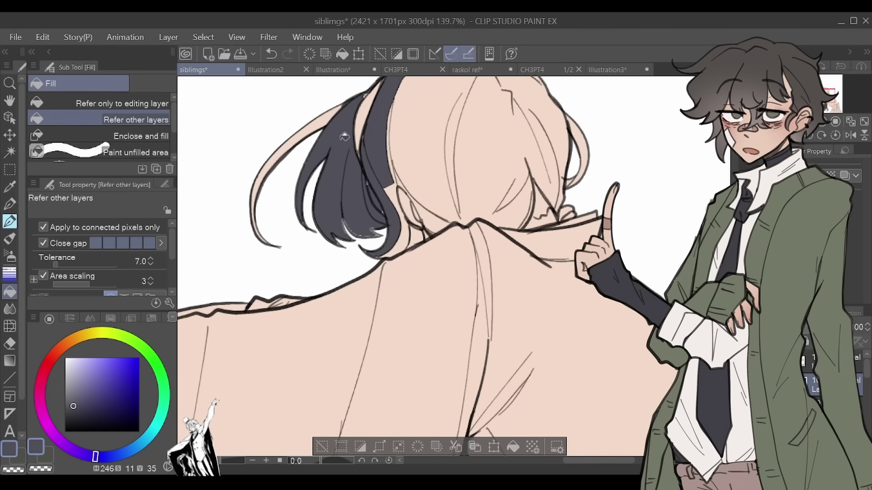
{"action": "key", "text": "p"}
{"action": "key", "text": "g"}
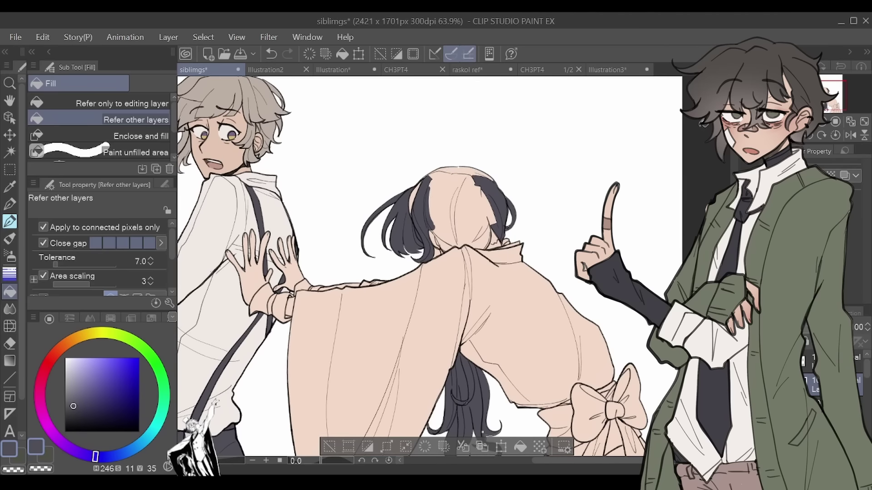
{"action": "key", "text": "p"}
{"action": "left_click_drag", "start_coordinate": [434, 175], "coordinate": [431, 231]}
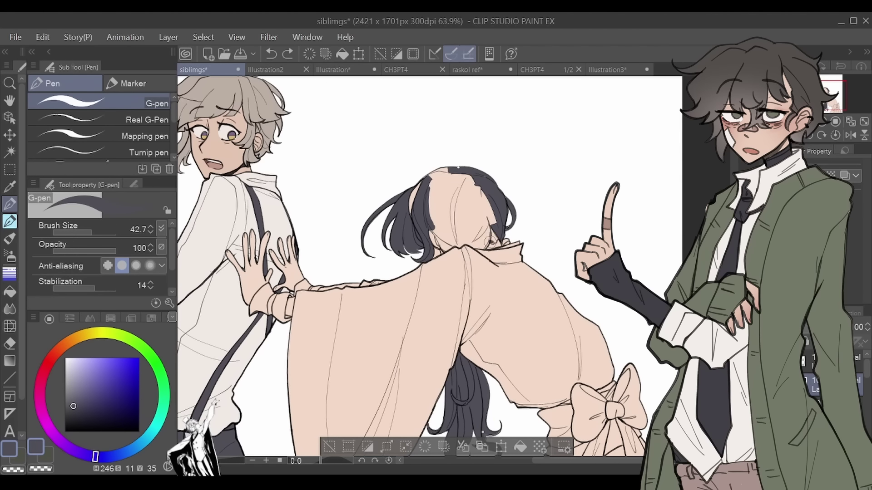
{"action": "key", "text": "g"}
{"action": "left_click", "coordinate": [459, 204]}
{"action": "key", "text": "p"}
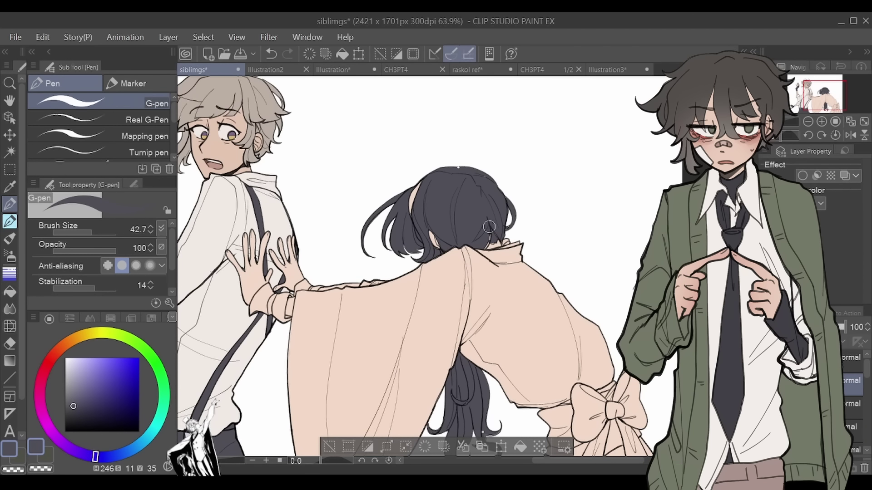
Step: Clear the selection and touch up the hair colour's edges and gaps with the G-pen at size 24.1
{"action": "scroll", "coordinate": [485, 321], "scroll_direction": "down", "scroll_amount": 5}
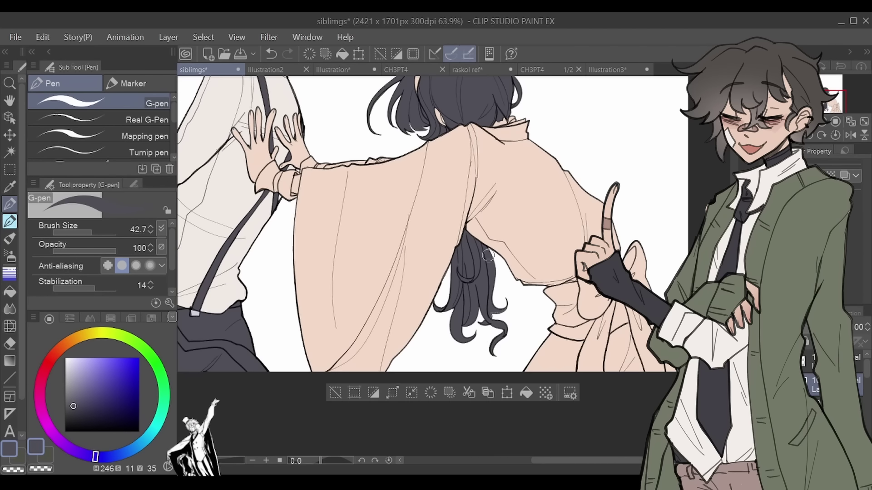
{"action": "key", "text": "m"}
{"action": "key", "text": "ctrl+d"}
{"action": "key", "text": "p"}
{"action": "scroll", "coordinate": [479, 248], "scroll_direction": "up", "scroll_amount": 5}
{"action": "key", "text": "bracketleft"}
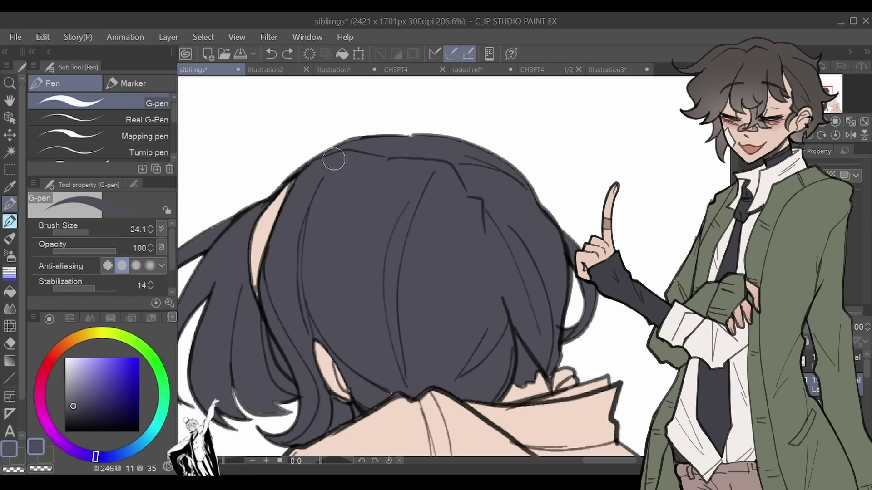
{"action": "mouse_move", "coordinate": [334, 159]}
{"action": "left_mouse_down"}
{"action": "mouse_move", "coordinate": [543, 189]}
{"action": "mouse_move", "coordinate": [589, 302]}
{"action": "mouse_move", "coordinate": [540, 365]}
{"action": "mouse_move", "coordinate": [500, 349]}
{"action": "left_mouse_up"}
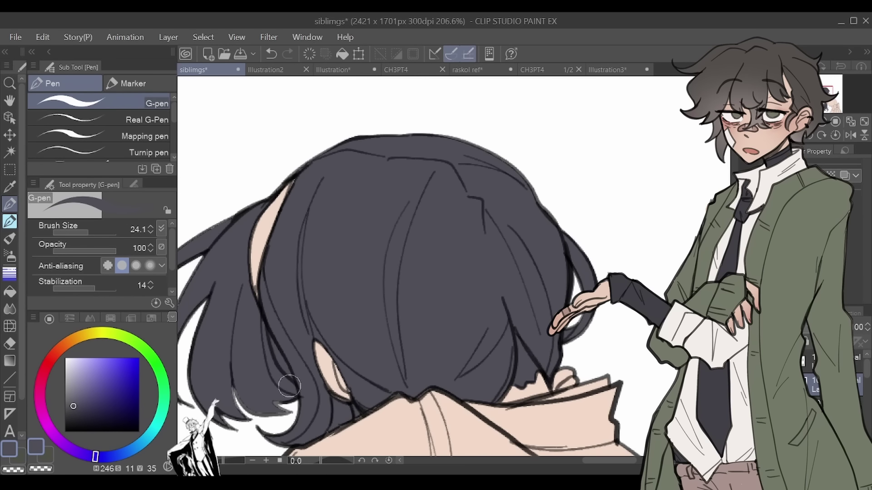
{"action": "left_click_drag", "start_coordinate": [289, 386], "coordinate": [227, 415]}
Step: Select the second sibling's base area and fill the kimono's sleeves, back and skirt with muted red (HSV 8, 46, 67)
{"action": "scroll", "coordinate": [486, 178], "scroll_direction": "down", "scroll_amount": 5}
{"action": "left_click", "coordinate": [812, 386], "text": "ctrl"}
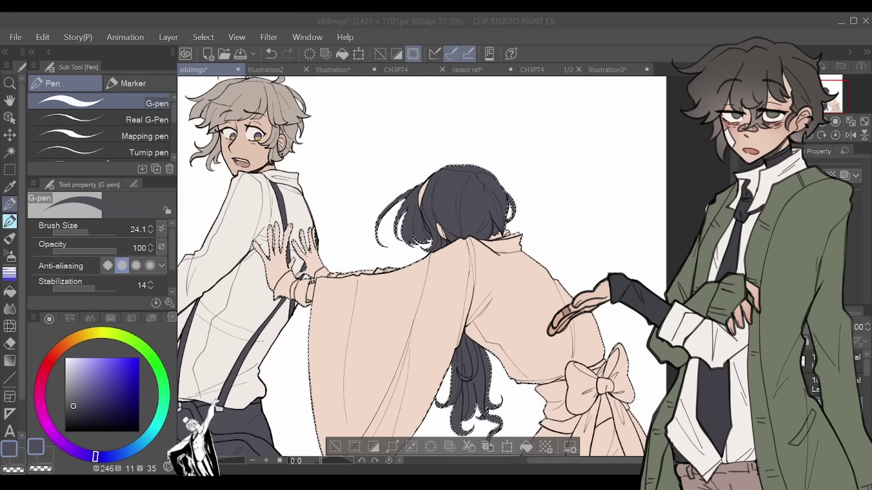
{"action": "key", "text": "g"}
{"action": "left_click", "coordinate": [368, 354]}
{"action": "left_click", "coordinate": [486, 280]}
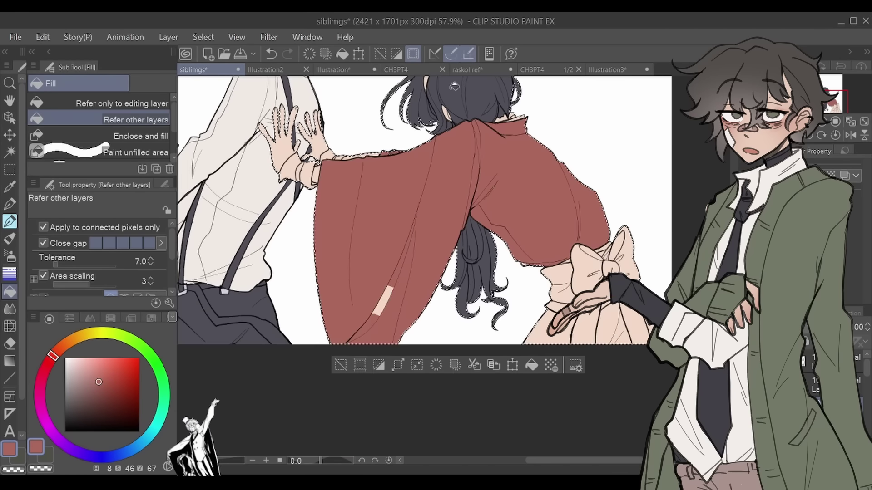
{"action": "scroll", "coordinate": [485, 280], "scroll_direction": "down", "scroll_amount": 3}
{"action": "key", "text": "p"}
{"action": "left_click", "coordinate": [96, 233]}
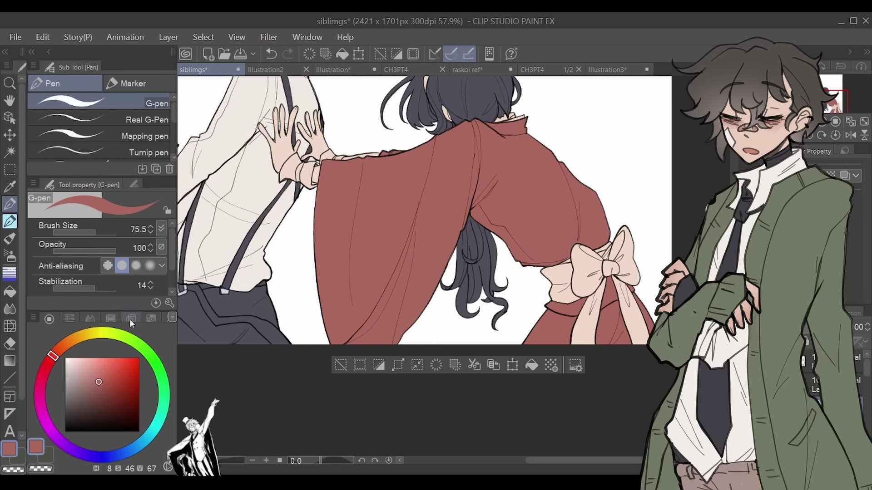
Step: Recolour the kimono with a more saturated red (HSV 8, 56, 70), referring only to the editing layer
{"action": "key", "text": "g"}
{"action": "left_click", "coordinate": [135, 104]}
{"action": "scroll", "coordinate": [418, 266], "scroll_direction": "up", "scroll_amount": 3}
{"action": "key", "text": "p"}
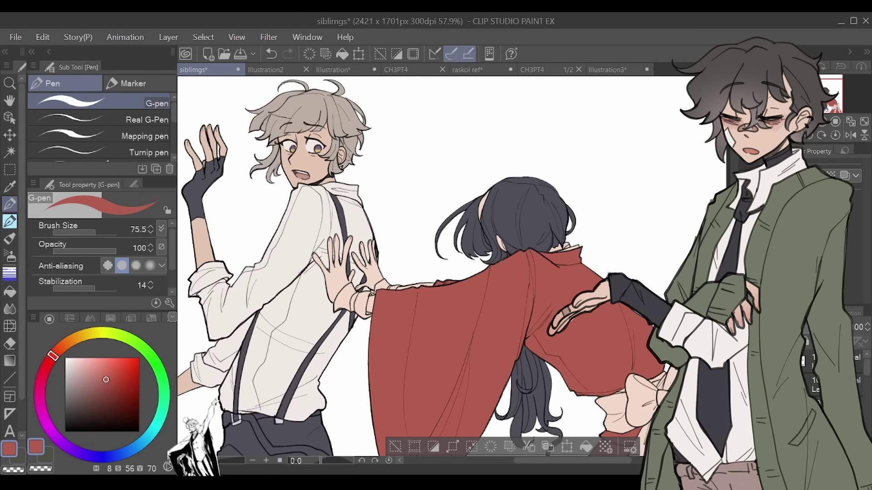
Step: Fill the second sibling's hair ribbon, inner collar and wrist trim with off-white (HSV 27, 5, 94)
{"action": "key", "text": "g"}
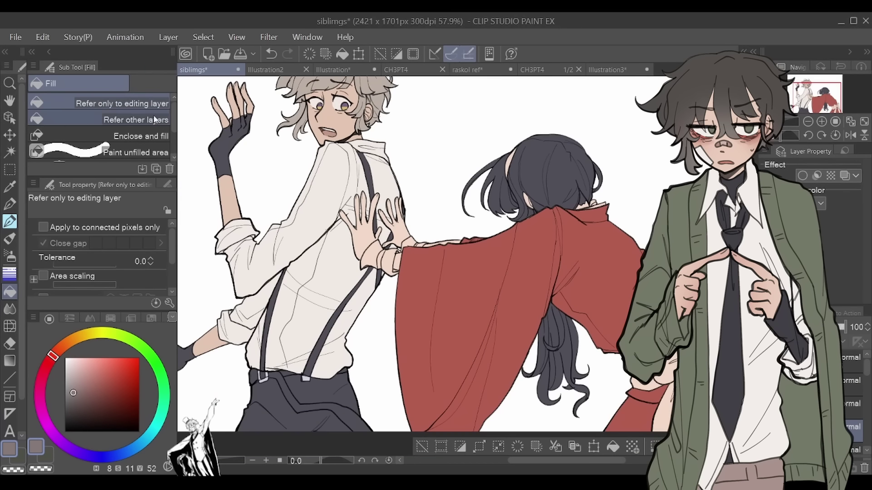
{"action": "left_click", "coordinate": [137, 120]}
{"action": "key", "text": "p"}
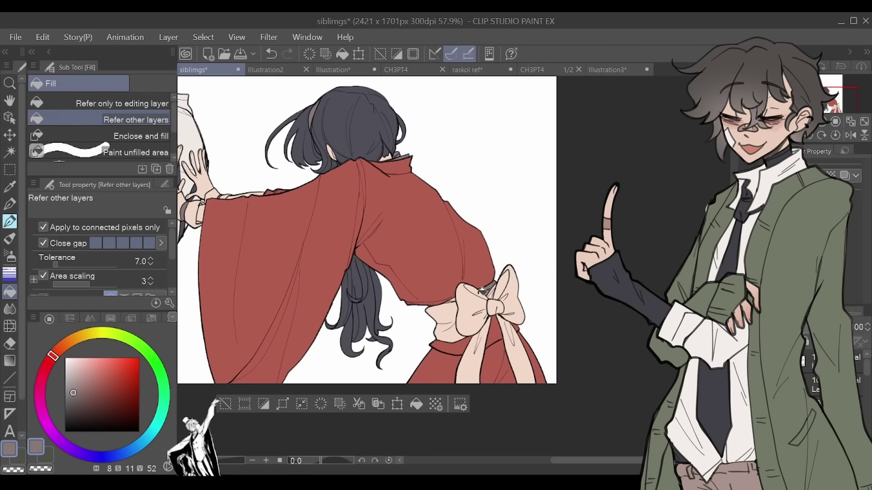
{"action": "key", "text": "p"}
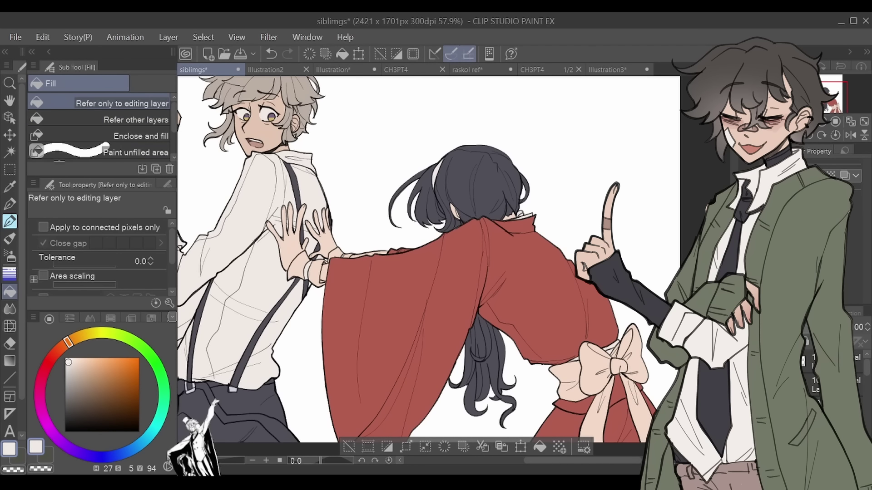
Step: Fill the second sibling's cuffs and waist bow with golden yellow (HSV 41, 48, 84), referring to other layers
{"action": "left_click", "coordinate": [345, 248]}
{"action": "left_click", "coordinate": [586, 363]}
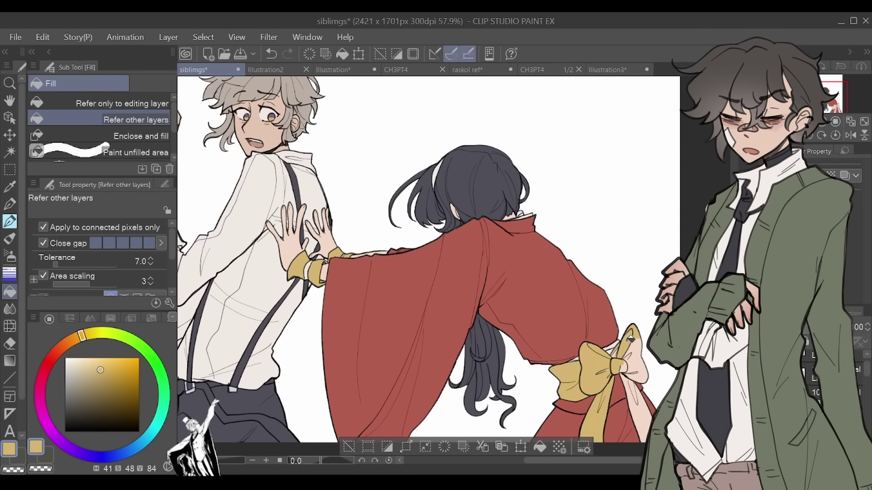
{"action": "left_click", "coordinate": [608, 349]}
Step: Touch up the line art around the second sibling's wrists with the black Sketchy Penbrush at size 10
{"action": "left_click_drag", "start_coordinate": [499, 273], "coordinate": [467, 222]}
{"action": "key", "text": "p"}
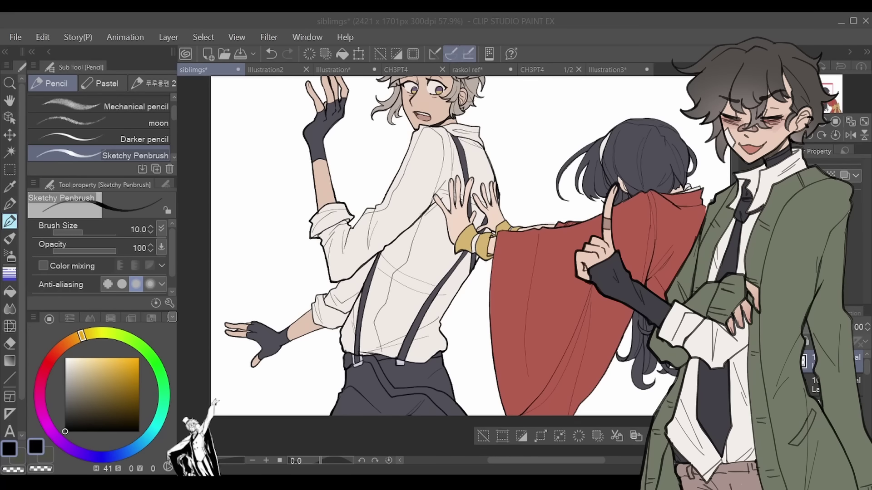
{"action": "scroll", "coordinate": [499, 161], "scroll_direction": "up", "scroll_amount": 3}
{"action": "key", "text": "ctrl+z"}
{"action": "left_click_drag", "start_coordinate": [408, 279], "coordinate": [404, 288]}
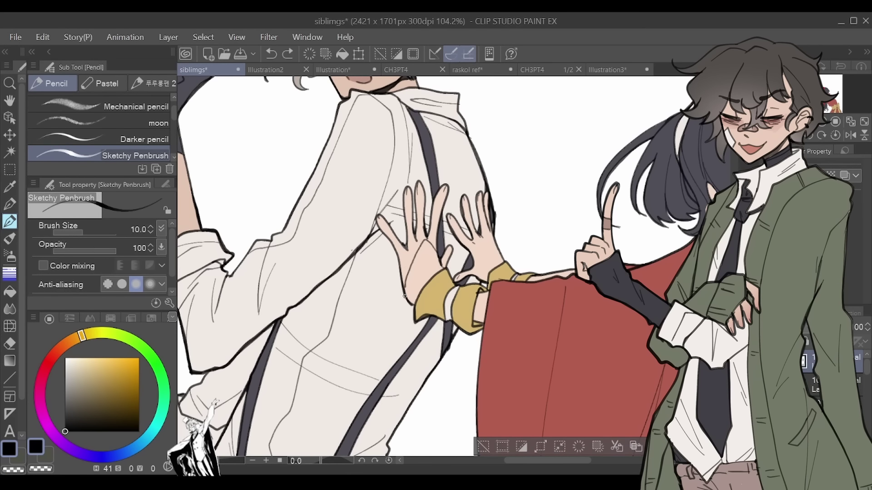
Step: Try filling the second sibling's palms as dark red gloves (HSV 8, 52, 48) and check them in the mirrored view
{"action": "key", "text": "i"}
{"action": "left_click", "coordinate": [481, 273]}
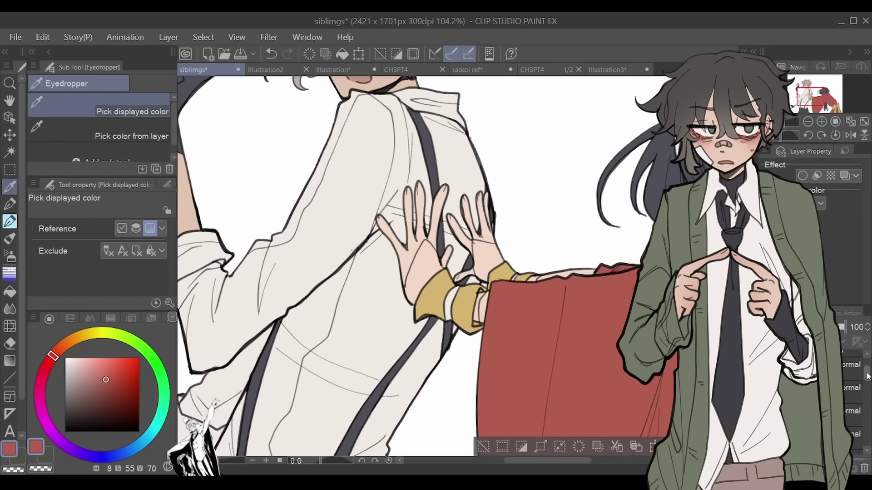
{"action": "key", "text": "g"}
{"action": "left_click", "coordinate": [424, 270]}
{"action": "scroll", "coordinate": [496, 262], "scroll_direction": "down", "scroll_amount": 4}
{"action": "key", "text": "h"}
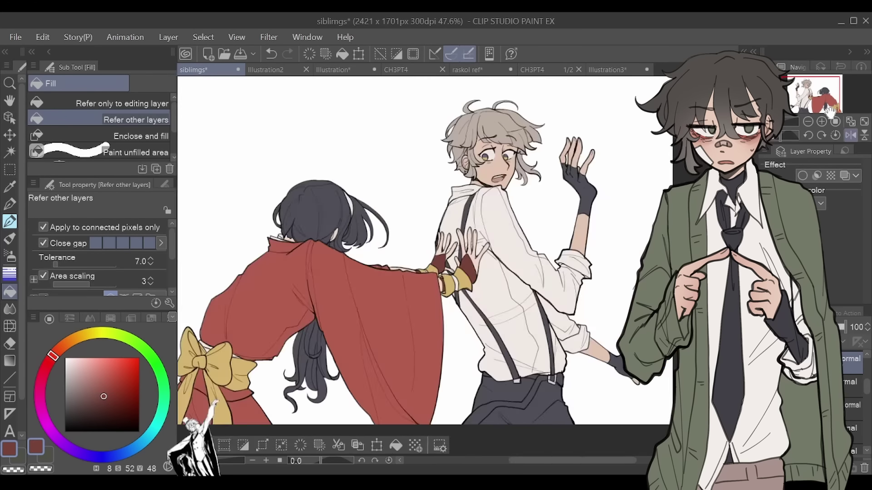
{"action": "key", "text": "h"}
{"action": "scroll", "coordinate": [449, 266], "scroll_direction": "up", "scroll_amount": 4}
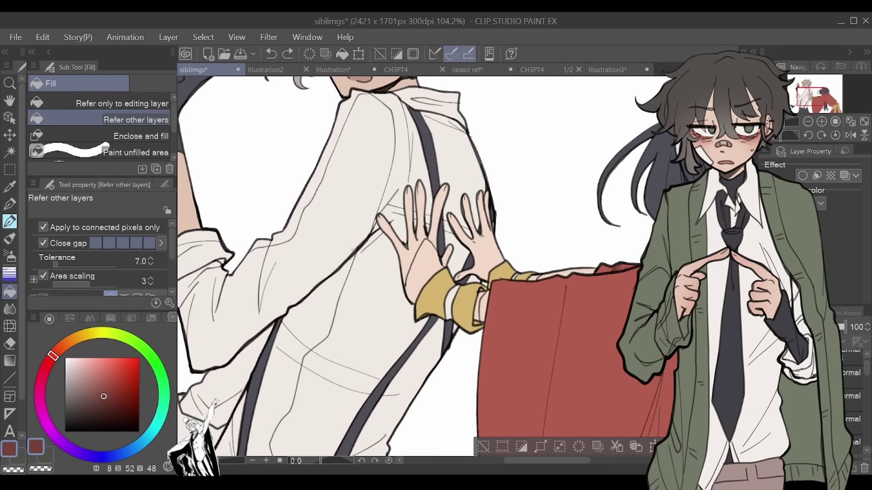
Step: Fill fingerless gloves on both of the second sibling's hands with dark red-brown (HSV 8, 48, 42)
{"action": "key", "text": "p"}
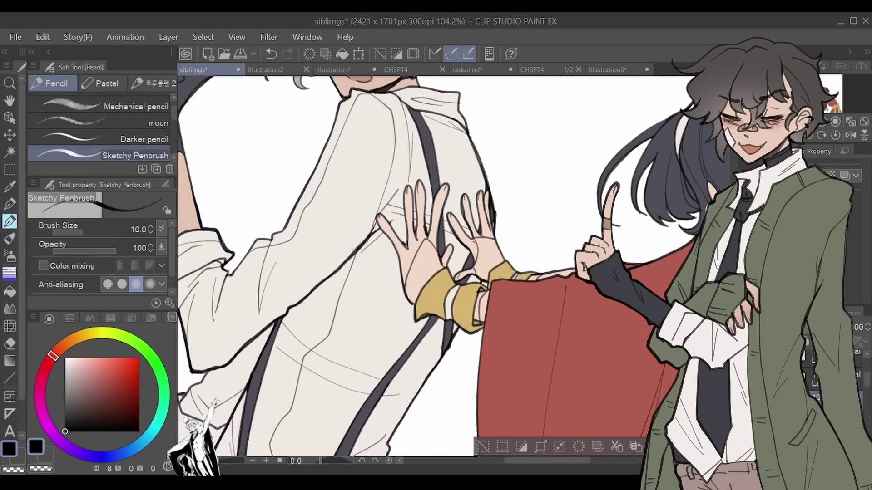
{"action": "key", "text": "i"}
{"action": "key", "text": "g"}
{"action": "left_click", "coordinate": [425, 277]}
{"action": "left_click", "coordinate": [486, 268]}
{"action": "scroll", "coordinate": [450, 267], "scroll_direction": "down", "scroll_amount": 4}
Step: Draw curved golden pattern lines (HSV 41, 48, 84) near the kimono sleeve's hem with the Sketchy Penbrush at size 10
{"action": "left_click_drag", "start_coordinate": [407, 432], "coordinate": [380, 422]}
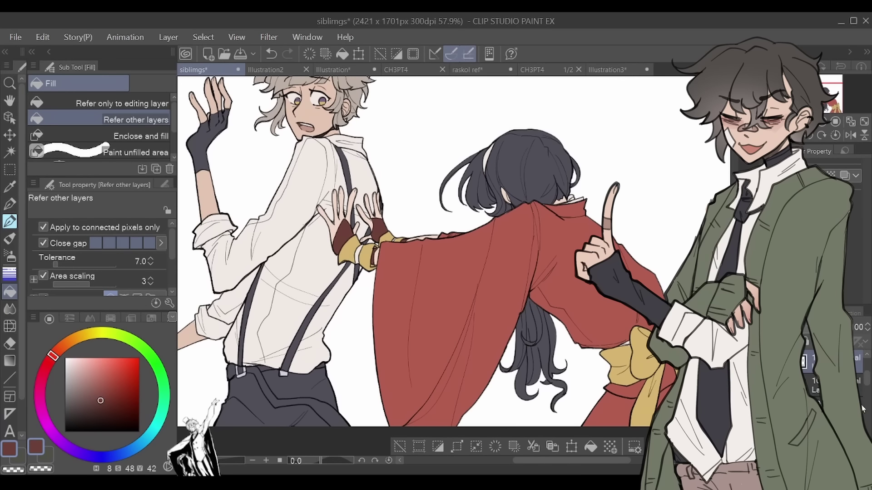
{"action": "key", "text": "p"}
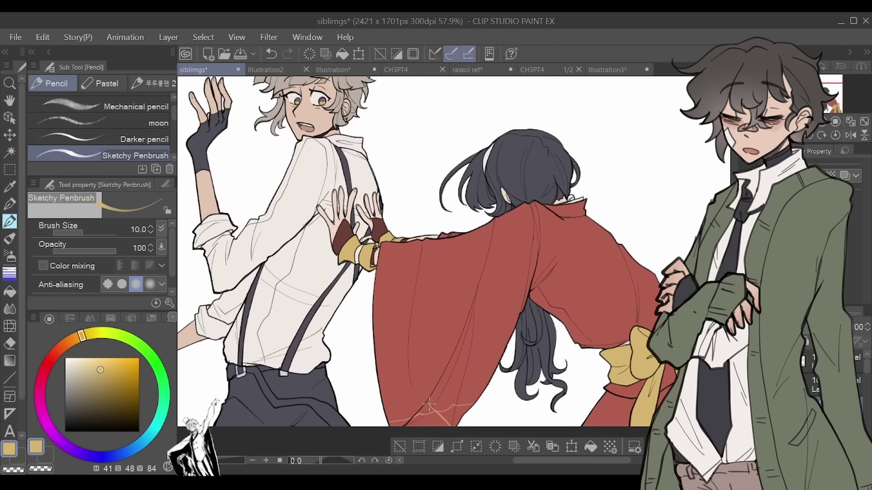
{"action": "left_click_drag", "start_coordinate": [421, 402], "coordinate": [430, 335]}
Step: Try scattering golden speckles over the lower sleeve with the Spray airbrush at size 417.1
{"action": "key", "text": "b"}
{"action": "scroll", "coordinate": [436, 254], "scroll_direction": "up", "scroll_amount": 2}
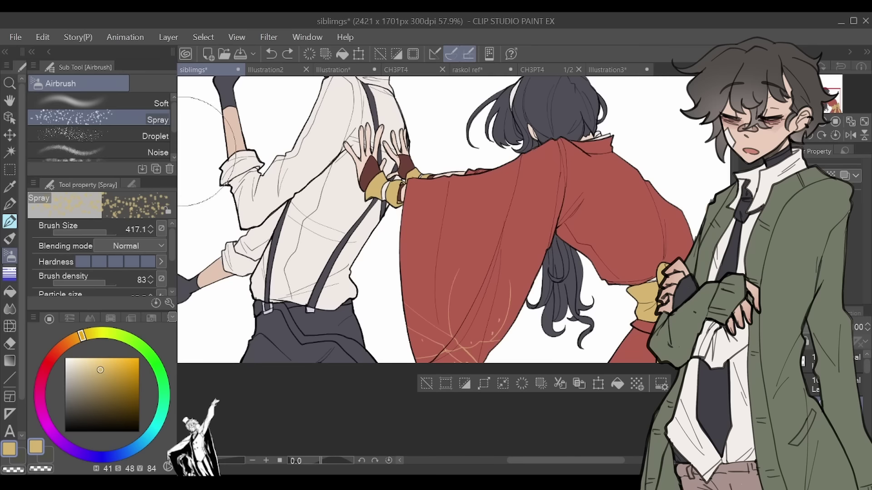
{"action": "scroll", "coordinate": [98, 254], "scroll_direction": "down", "scroll_amount": 2}
{"action": "mouse_move", "coordinate": [427, 318]}
{"action": "left_mouse_down"}
{"action": "mouse_move", "coordinate": [454, 349]}
{"action": "mouse_move", "coordinate": [534, 276]}
{"action": "left_mouse_up"}
{"action": "key", "text": "p"}
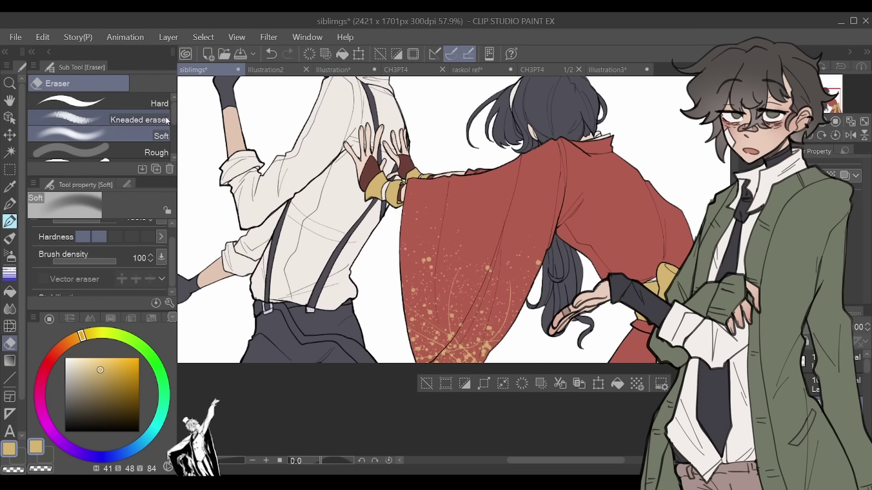
Step: Remove the speckles from the sleeve and recolour its line pattern pale gold (HSV 41, 30, 92)
{"action": "scroll", "coordinate": [397, 218], "scroll_direction": "down", "scroll_amount": 3}
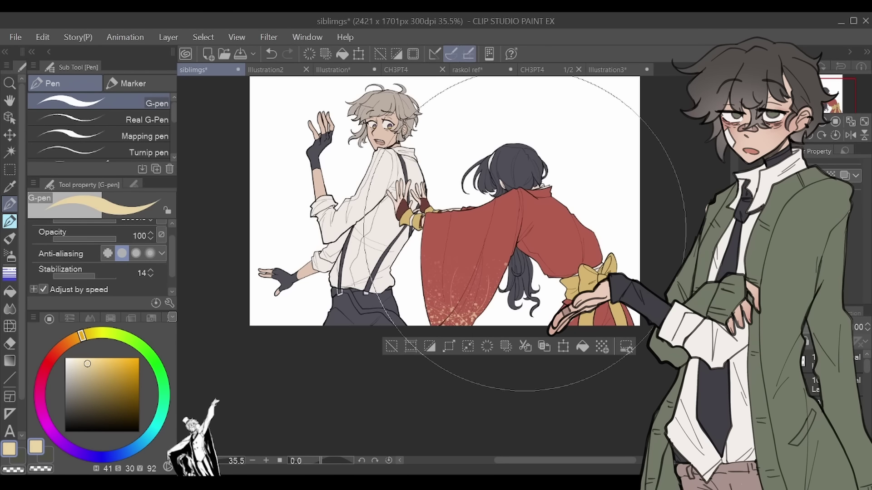
{"action": "key", "text": "m"}
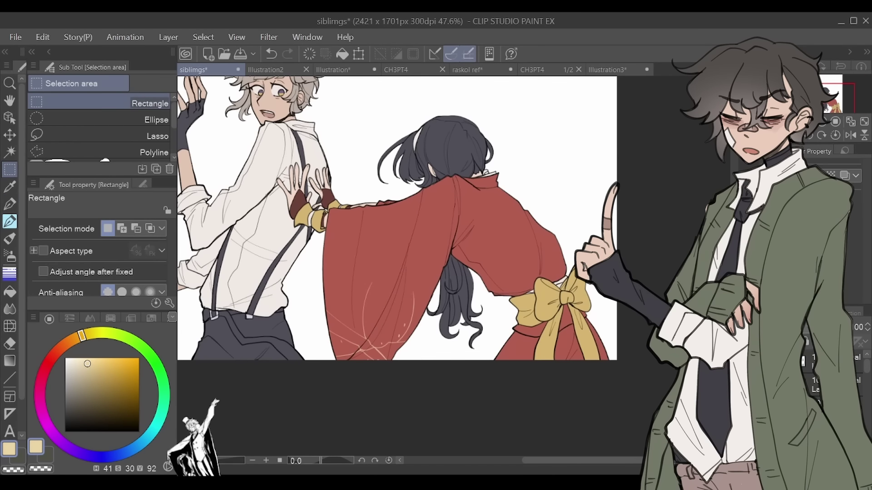
{"action": "key", "text": "e"}
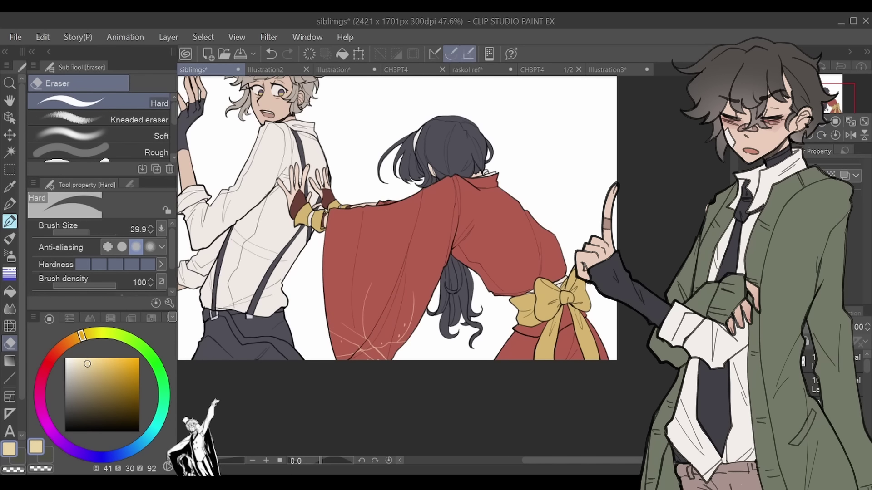
{"action": "left_click_drag", "start_coordinate": [305, 75], "coordinate": [331, 149]}
{"action": "key", "text": "m"}
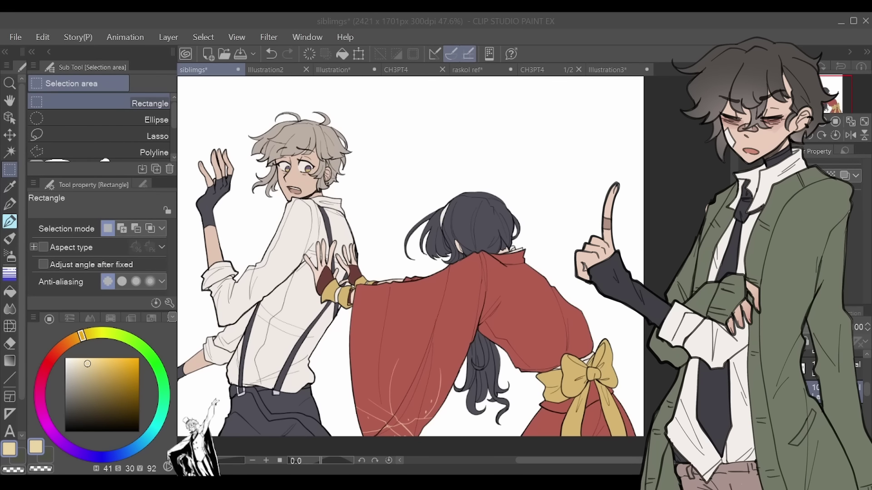
Step: Paint pink blush (HSV 6, 34, 77) on the first sibling's nose and around the eyes with the Thin Gouache brush at size 22.5
{"action": "scroll", "coordinate": [170, 157], "scroll_direction": "up", "scroll_amount": 5}
{"action": "key", "text": "b"}
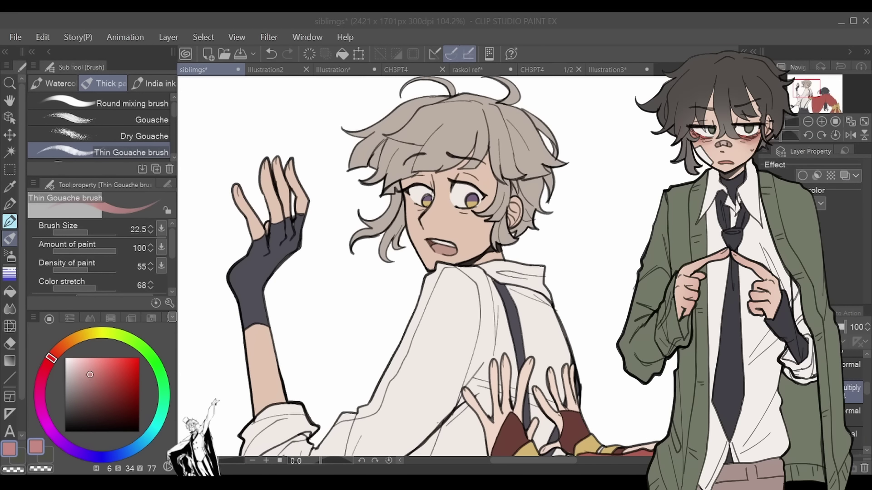
{"action": "left_click_drag", "start_coordinate": [268, 158], "coordinate": [295, 212]}
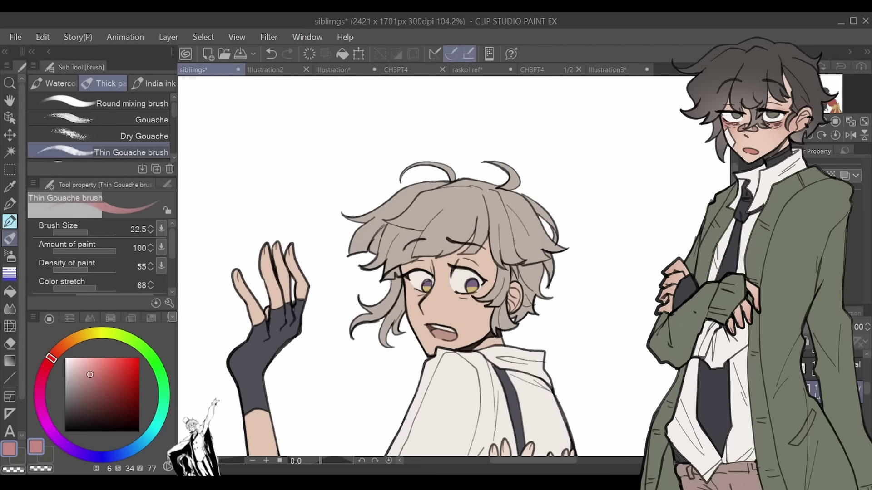
{"action": "scroll", "coordinate": [404, 356], "scroll_direction": "down", "scroll_amount": 3}
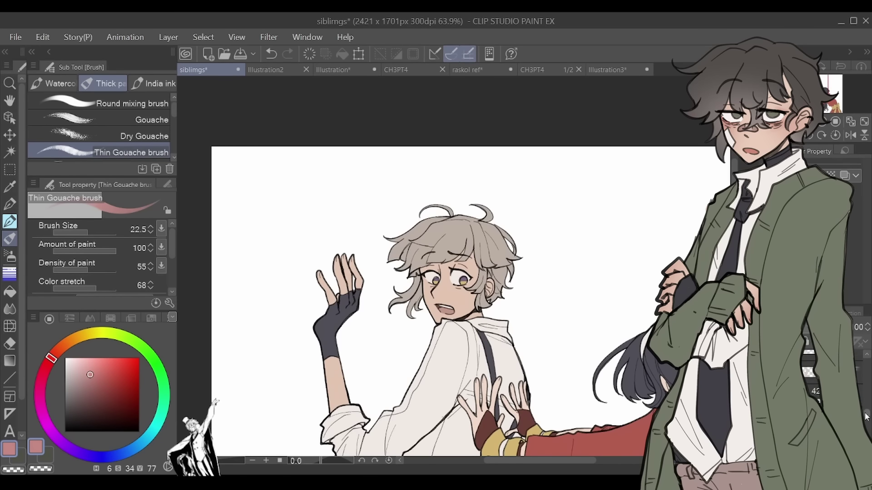
{"action": "scroll", "coordinate": [454, 256], "scroll_direction": "up", "scroll_amount": 3}
{"action": "mouse_move", "coordinate": [424, 310]}
{"action": "left_mouse_down"}
{"action": "mouse_move", "coordinate": [414, 296]}
{"action": "mouse_move", "coordinate": [432, 275]}
{"action": "left_mouse_up"}
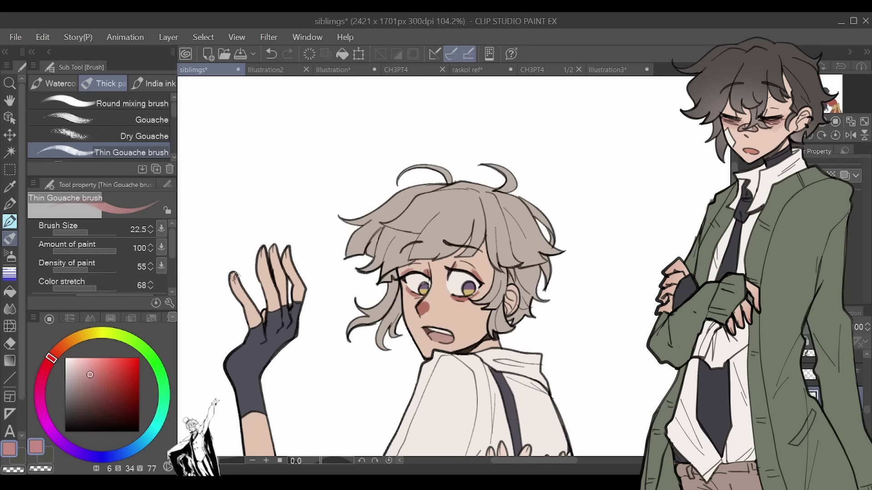
Step: Paint pink onto the raised hand's fingertips and soften the blush with the Wet bleed blender at size 25.9
{"action": "left_click_drag", "start_coordinate": [262, 248], "coordinate": [260, 259]}
{"action": "left_click_drag", "start_coordinate": [275, 248], "coordinate": [273, 256]}
{"action": "left_click_drag", "start_coordinate": [287, 249], "coordinate": [287, 259]}
{"action": "left_click_drag", "start_coordinate": [232, 274], "coordinate": [236, 284]}
{"action": "key", "text": "j"}
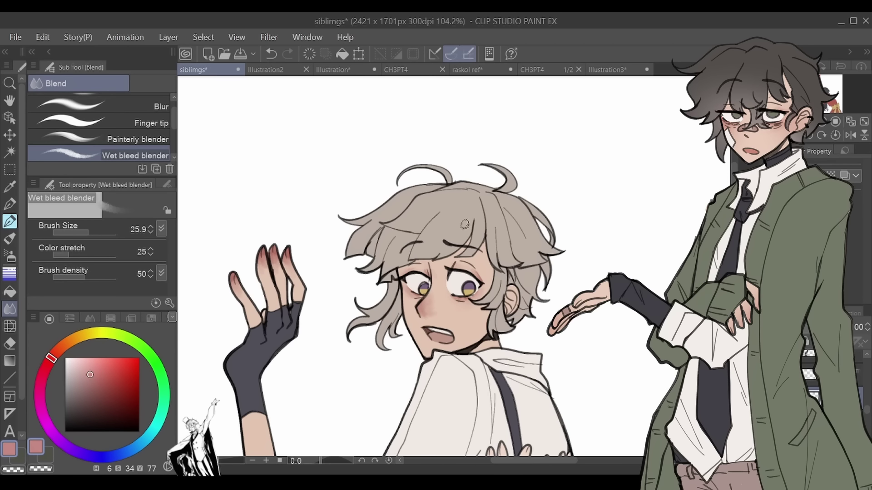
Step: Deepen the blush around the eyes with red (HSV 6, 44, 72), extending it over cheeks and ear with the Soft airbrush at size 124.2
{"action": "key", "text": "b"}
{"action": "key", "text": "j"}
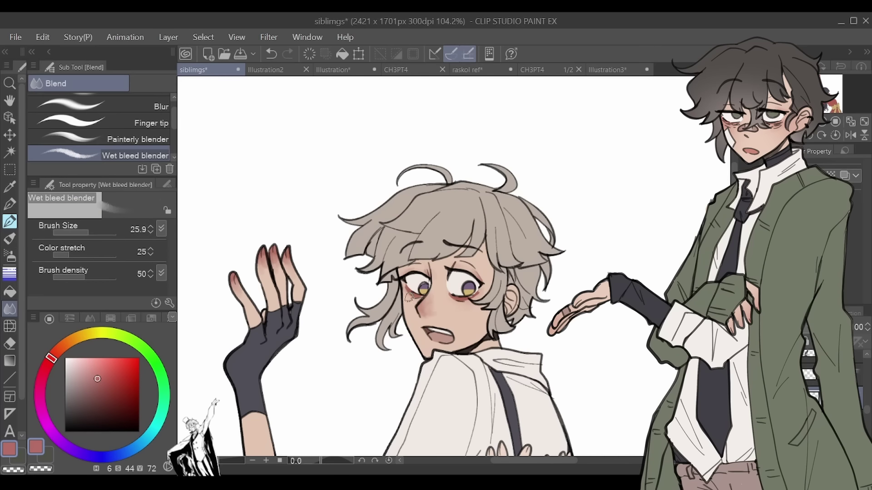
{"action": "key", "text": "b"}
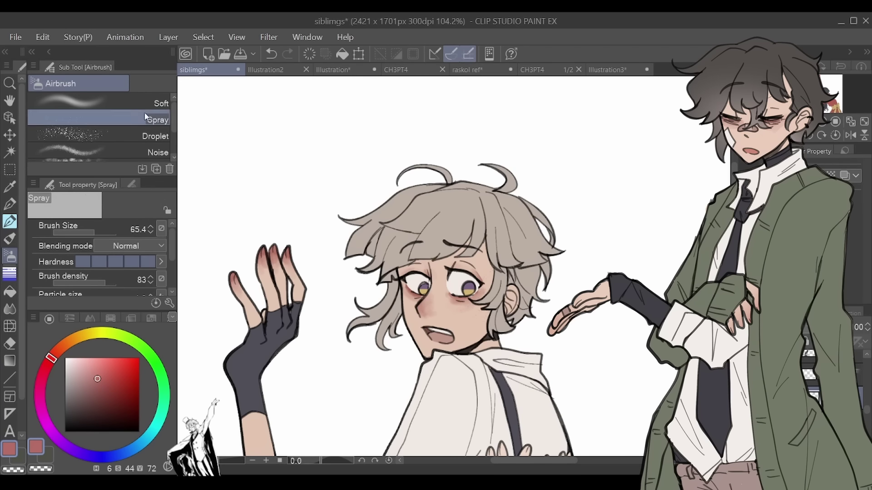
{"action": "left_click_drag", "start_coordinate": [472, 286], "coordinate": [511, 304]}
{"action": "scroll", "coordinate": [511, 304], "scroll_direction": "down", "scroll_amount": 3}
{"action": "scroll", "coordinate": [329, 345], "scroll_direction": "up", "scroll_amount": 2}
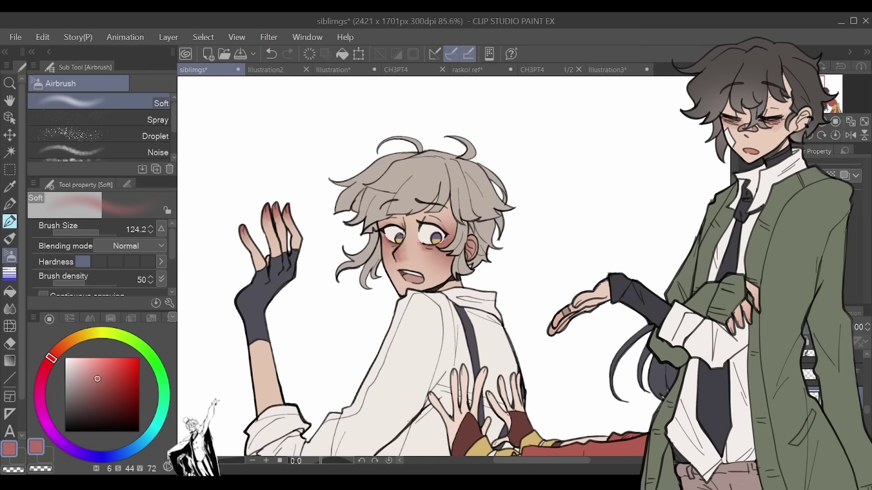
Step: Paint dark red (HSV 6, 60, 59) on the first sibling's lowered hand's fingertips and soften it with the Wet bleed blender
{"action": "left_click", "coordinate": [416, 245], "text": "alt"}
{"action": "mouse_move", "coordinate": [409, 345]}
{"action": "left_mouse_down"}
{"action": "mouse_move", "coordinate": [467, 172]}
{"action": "mouse_move", "coordinate": [572, 109]}
{"action": "left_mouse_up"}
{"action": "key", "text": "b"}
{"action": "scroll", "coordinate": [481, 259], "scroll_direction": "down", "scroll_amount": 3}
{"action": "scroll", "coordinate": [482, 259], "scroll_direction": "up", "scroll_amount": 3}
{"action": "key", "text": "j"}
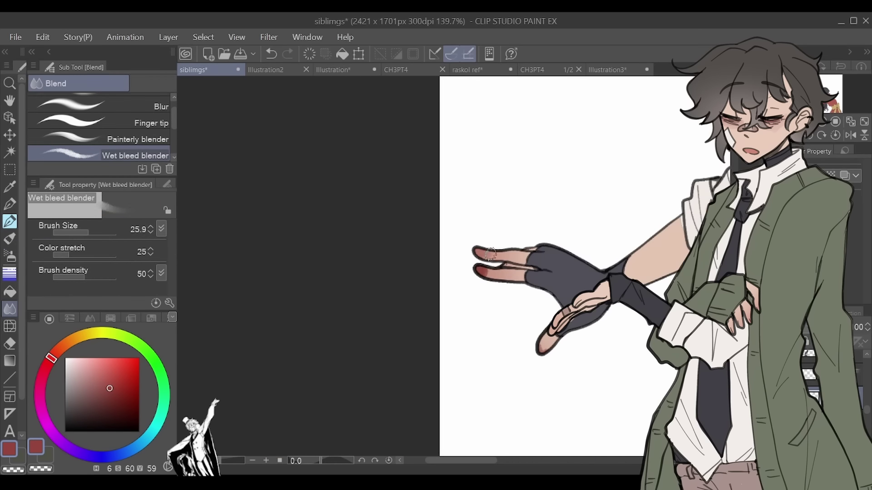
Step: Add dark red accents around the first sibling's eyes with the Sketchy Penbrush at size 10 and blend them
{"action": "scroll", "coordinate": [481, 264], "scroll_direction": "down", "scroll_amount": 4}
{"action": "scroll", "coordinate": [568, 131], "scroll_direction": "up", "scroll_amount": 5}
{"action": "key", "text": "p"}
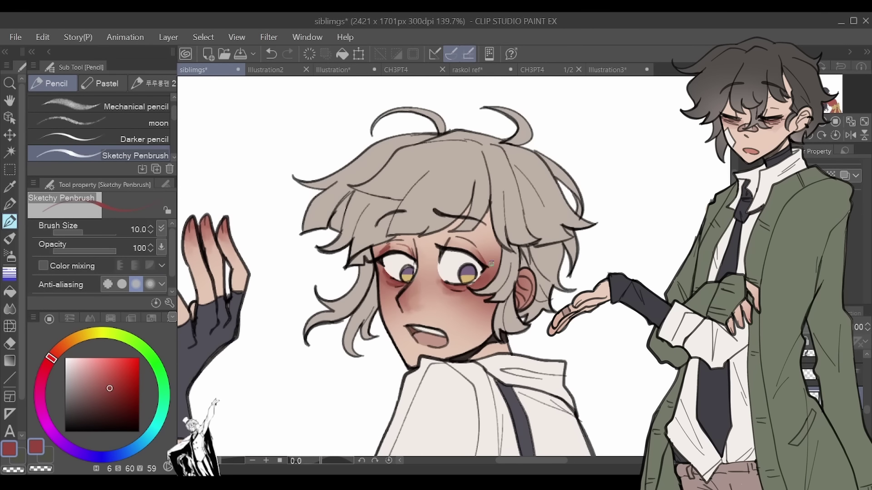
{"action": "key", "text": "j"}
{"action": "scroll", "coordinate": [454, 243], "scroll_direction": "down", "scroll_amount": 2}
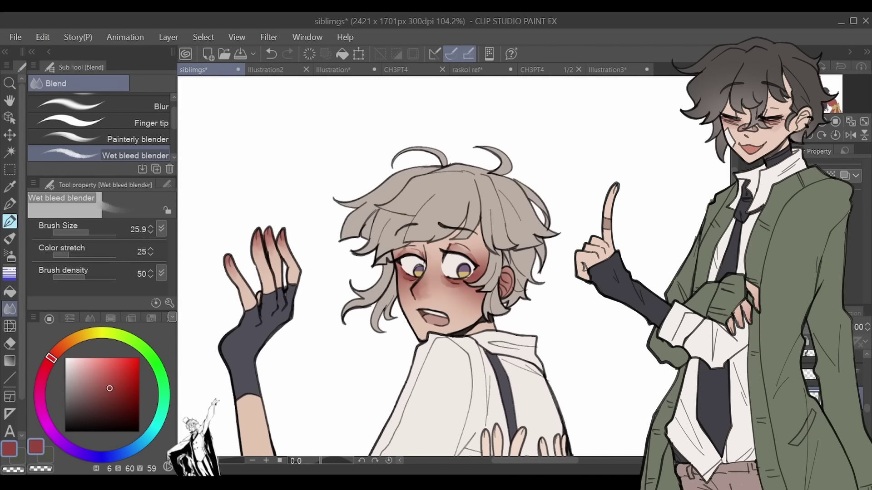
Step: Shade the first sibling's nose and neck with a sampled light pink (HSV 6, 28, 81) using the Thin Gouache brush at size 22.5
{"action": "key", "text": "b"}
{"action": "left_click_drag", "start_coordinate": [490, 249], "coordinate": [500, 193]}
{"action": "left_click", "coordinate": [499, 193], "text": "alt"}
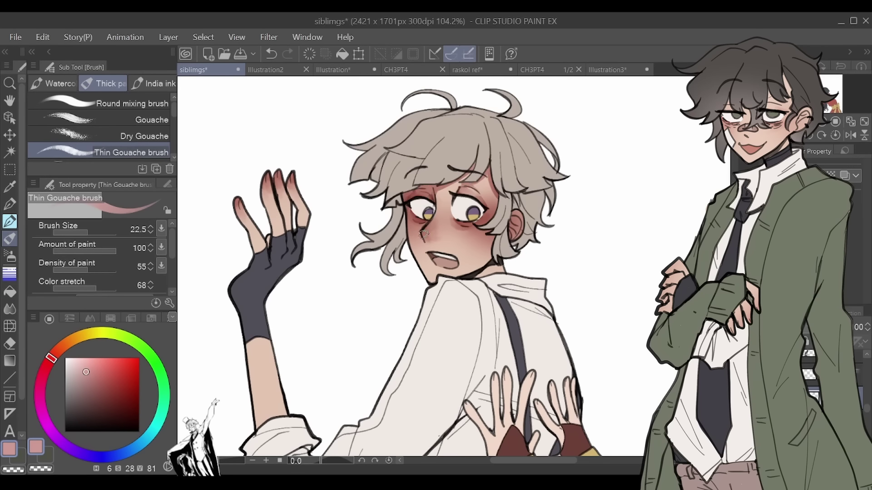
{"action": "left_click_drag", "start_coordinate": [424, 235], "coordinate": [429, 242]}
{"action": "scroll", "coordinate": [567, 220], "scroll_direction": "down", "scroll_amount": 5}
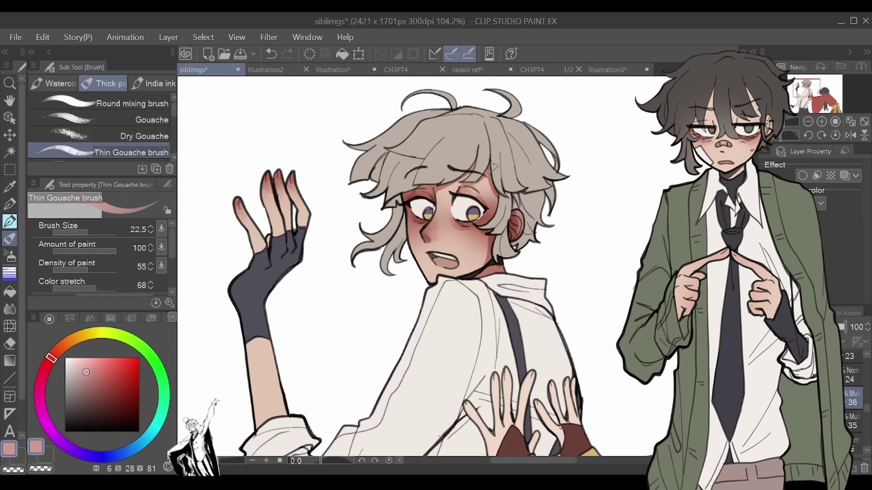
Step: Soften the first sibling's skin shading with the Wet bleed blender and tint it purple (HSV 252, 44, 54) using the Soft airbrush at size 133.4
{"action": "scroll", "coordinate": [477, 382], "scroll_direction": "up", "scroll_amount": 5}
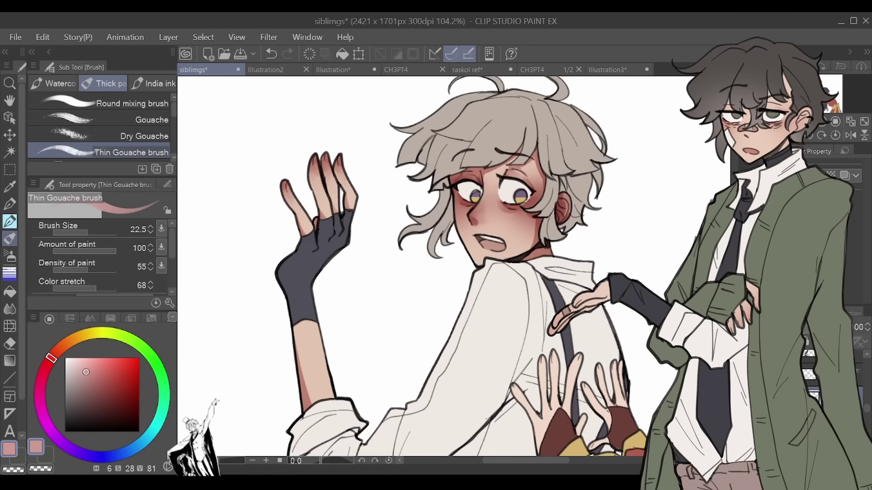
{"action": "key", "text": "j"}
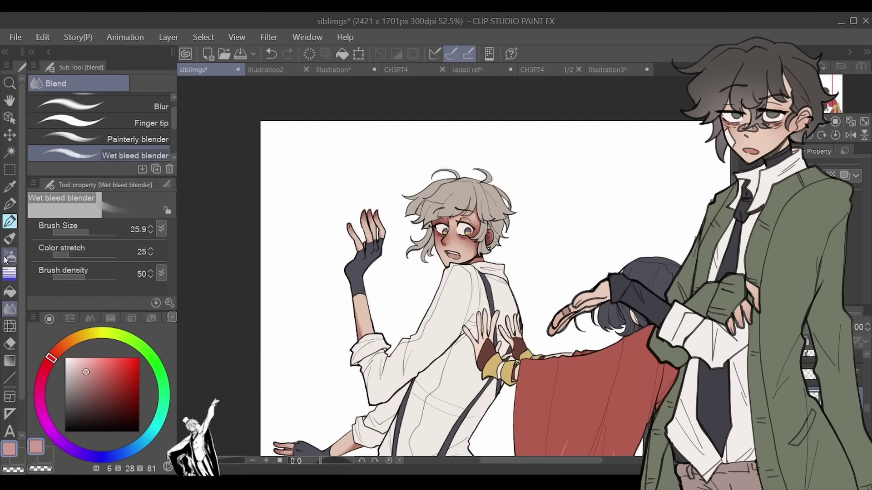
{"action": "key", "text": "b"}
{"action": "left_click", "coordinate": [98, 392]}
{"action": "left_click", "coordinate": [89, 455]}
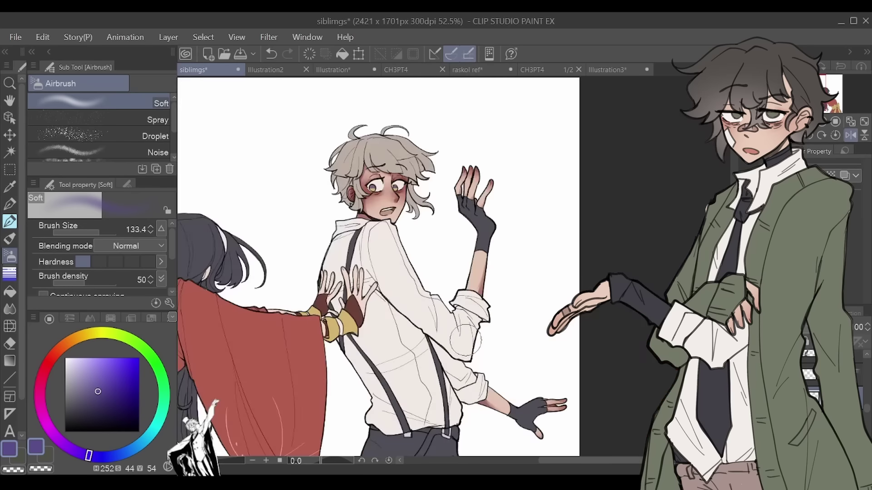
{"action": "key", "text": "m"}
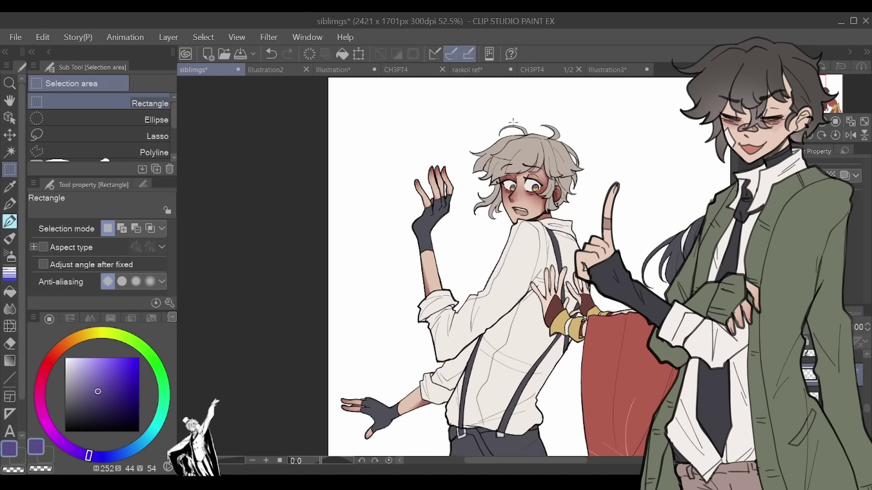
{"action": "left_click_drag", "start_coordinate": [454, 272], "coordinate": [390, 241]}
Step: Shade the first sibling's gloves and trousers in dark blue-grey (HSV 238, 16, 22) with the Thin Gouache brush at size 52.8
{"action": "key", "text": "i"}
{"action": "left_click", "coordinate": [385, 178]}
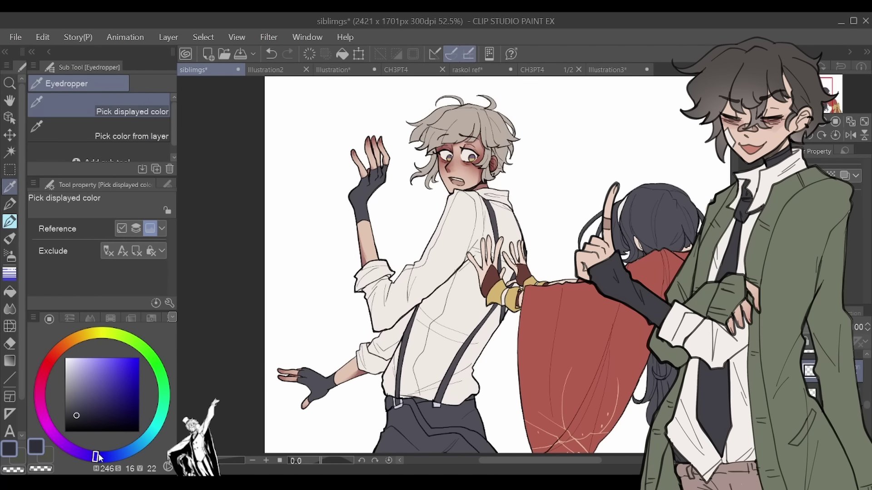
{"action": "key", "text": "b"}
{"action": "key", "text": "ctrl+minus"}
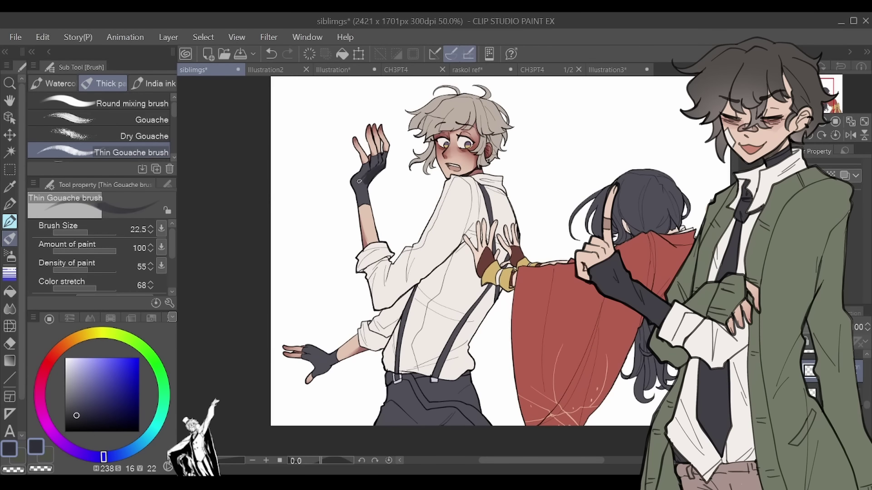
{"action": "key", "text": "h"}
{"action": "key", "text": "h"}
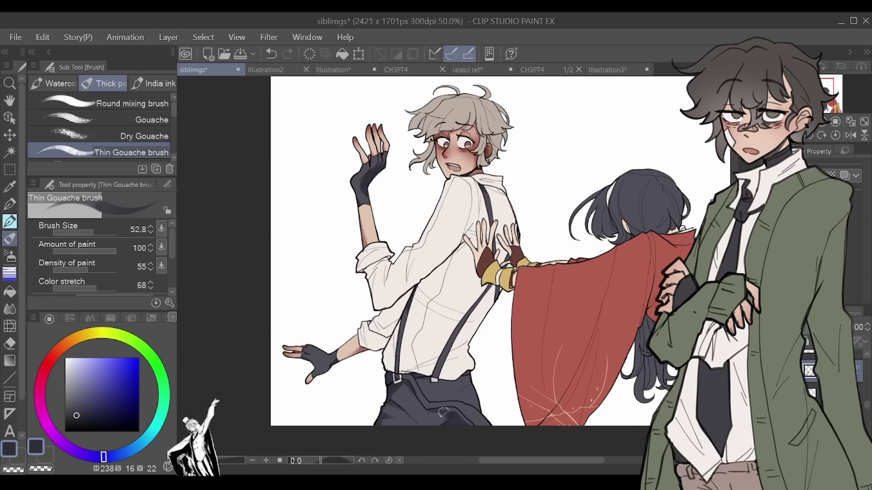
Step: Blend the trouser and glove shadows with the Wet bleed blender and deepen them with the Soft airbrush at size 133.4 (HSV 238, 23, 15)
{"action": "scroll", "coordinate": [455, 362], "scroll_direction": "up", "scroll_amount": 3}
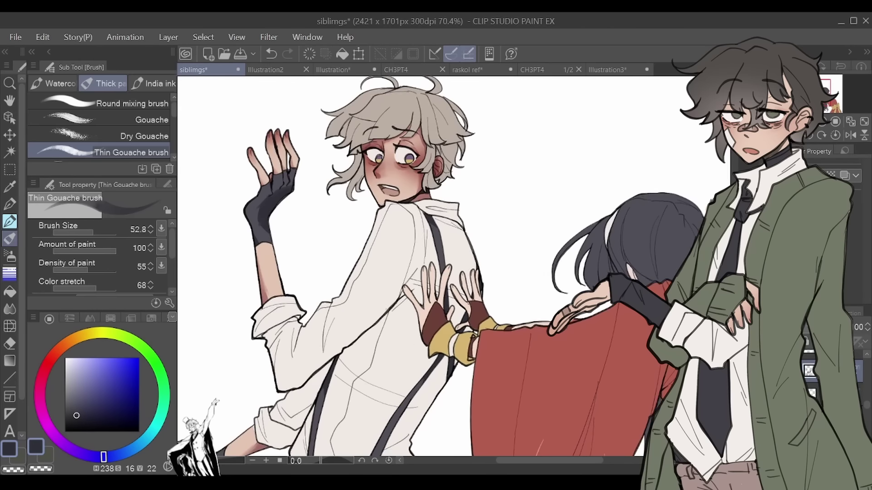
{"action": "key", "text": "j"}
{"action": "scroll", "coordinate": [436, 338], "scroll_direction": "down", "scroll_amount": 3}
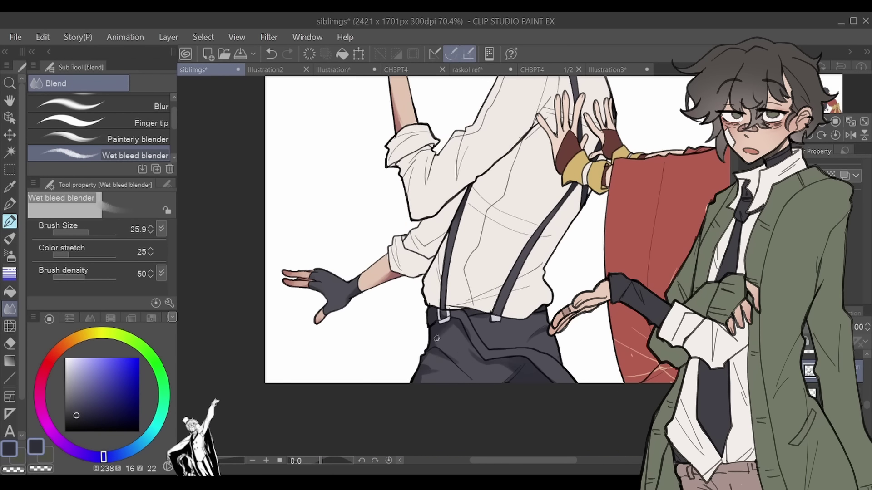
{"action": "scroll", "coordinate": [713, 171], "scroll_direction": "up", "scroll_amount": 3}
{"action": "key", "text": "b"}
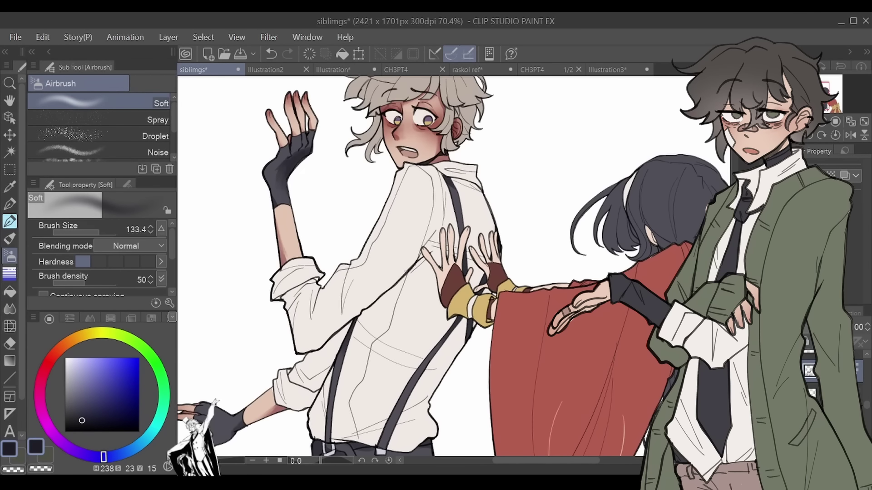
{"action": "scroll", "coordinate": [713, 172], "scroll_direction": "down", "scroll_amount": 3}
Step: Shade the whites of the first sibling's eyes in greyish pink (HSV 8, 10, 71) with the Thin Gouache brush at size 25.9
{"action": "left_click", "coordinate": [72, 364]}
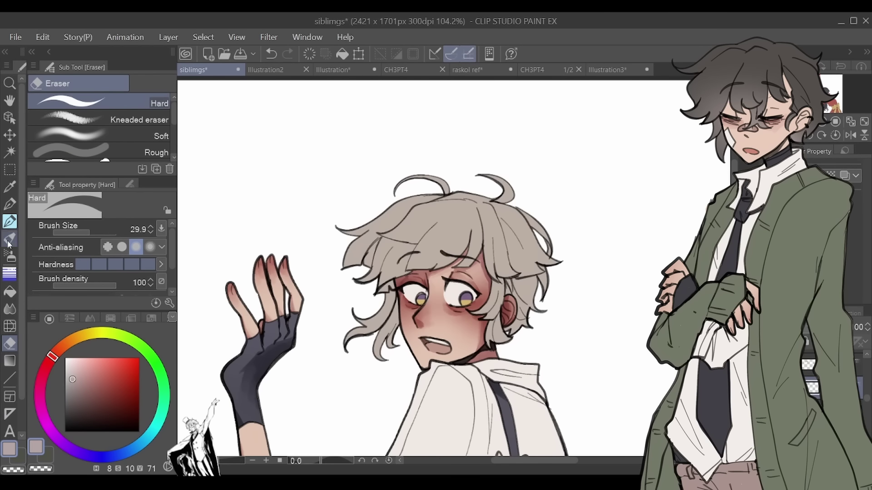
{"action": "key", "text": "b"}
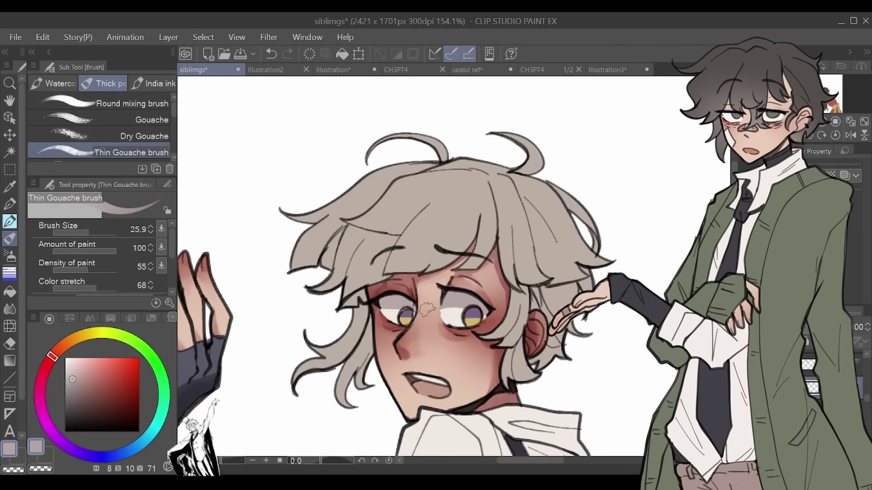
{"action": "left_click", "coordinate": [436, 305]}
{"action": "key", "text": "e"}
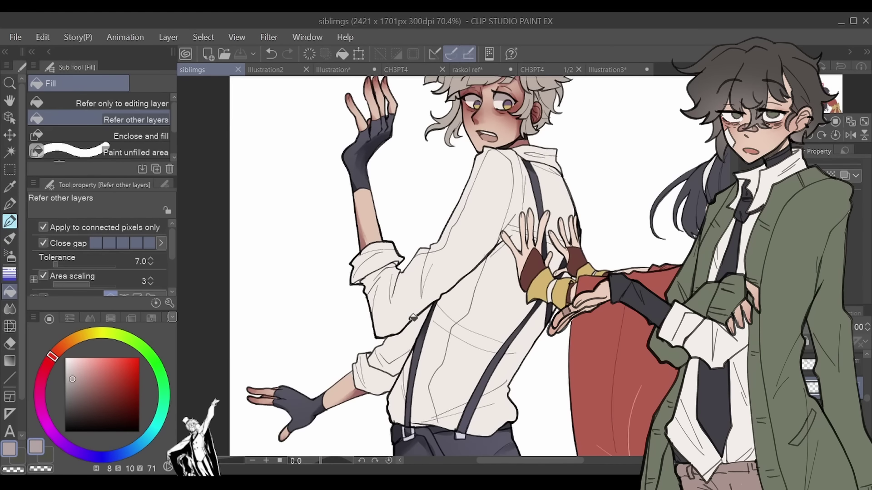
Step: Paint greyish pink fold shadows on the first sibling's rolled cuff and shirt sleeves with the Thin Gouache brush at size 25.9
{"action": "key", "text": "b"}
{"action": "mouse_move", "coordinate": [354, 243]}
{"action": "left_mouse_down"}
{"action": "mouse_move", "coordinate": [371, 271]}
{"action": "mouse_move", "coordinate": [354, 298]}
{"action": "left_mouse_up"}
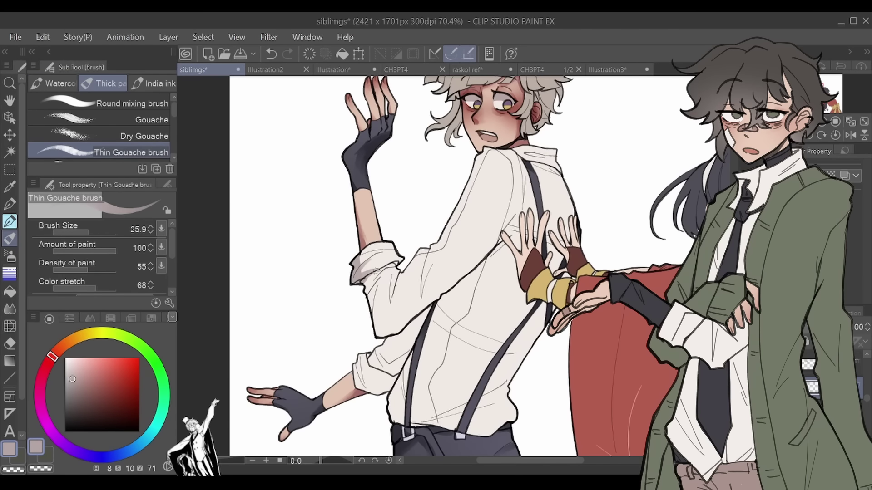
{"action": "left_click_drag", "start_coordinate": [363, 261], "coordinate": [377, 325]}
{"action": "mouse_move", "coordinate": [368, 284]}
{"action": "left_mouse_down"}
{"action": "mouse_move", "coordinate": [402, 332]}
{"action": "mouse_move", "coordinate": [422, 272]}
{"action": "left_mouse_up"}
{"action": "left_click_drag", "start_coordinate": [413, 317], "coordinate": [395, 297]}
{"action": "key", "text": "g"}
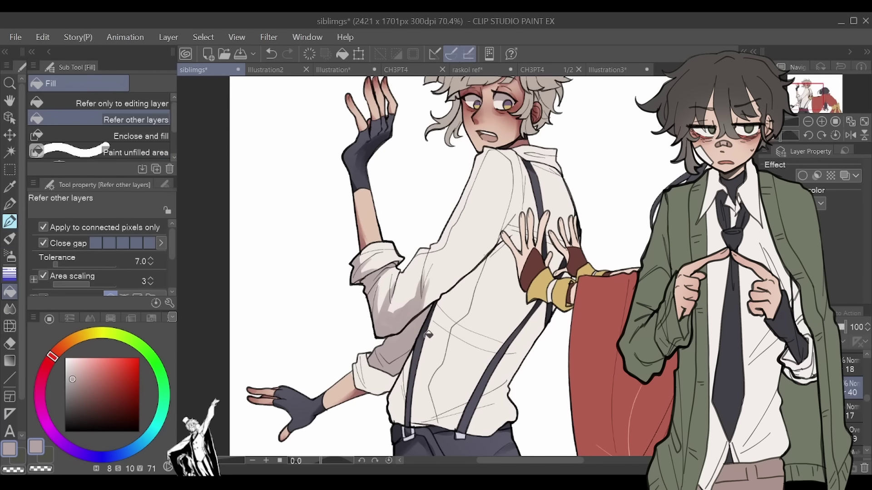
Step: Extend the greyish pink shadows to the lower cuff and across the shirt's back, waist and folds around the suspenders
{"action": "key", "text": "b"}
{"action": "left_click_drag", "start_coordinate": [358, 370], "coordinate": [381, 391]}
{"action": "mouse_move", "coordinate": [429, 290]}
{"action": "left_mouse_down"}
{"action": "mouse_move", "coordinate": [493, 248]}
{"action": "mouse_move", "coordinate": [532, 240]}
{"action": "left_mouse_up"}
{"action": "mouse_move", "coordinate": [500, 284]}
{"action": "left_mouse_down"}
{"action": "mouse_move", "coordinate": [468, 320]}
{"action": "mouse_move", "coordinate": [467, 367]}
{"action": "left_mouse_up"}
{"action": "left_click_drag", "start_coordinate": [481, 327], "coordinate": [463, 364]}
{"action": "mouse_move", "coordinate": [484, 356]}
{"action": "left_mouse_down"}
{"action": "mouse_move", "coordinate": [446, 324]}
{"action": "mouse_move", "coordinate": [402, 372]}
{"action": "left_mouse_up"}
{"action": "left_click_drag", "start_coordinate": [399, 336], "coordinate": [379, 404]}
{"action": "left_click_drag", "start_coordinate": [450, 391], "coordinate": [409, 406]}
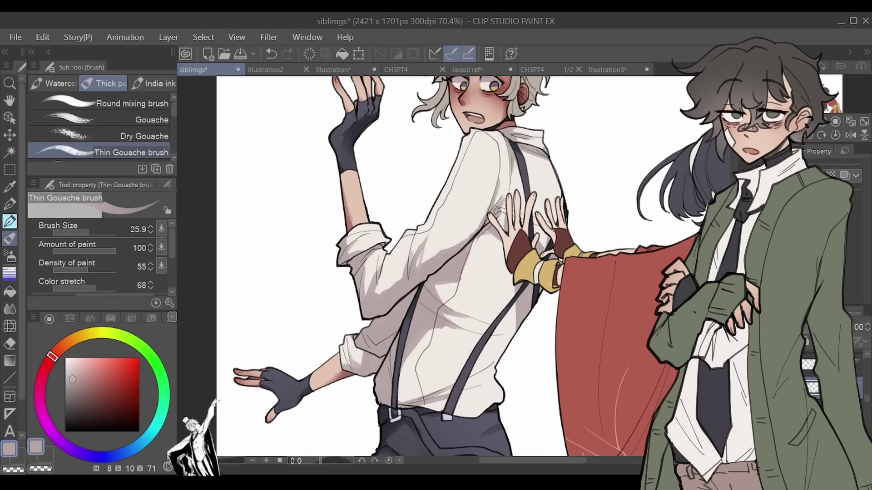
Step: Soften the shirt's fold shadows with the Wet bleed blender at size 25.9
{"action": "scroll", "coordinate": [496, 211], "scroll_direction": "down", "scroll_amount": 3}
{"action": "key", "text": "j"}
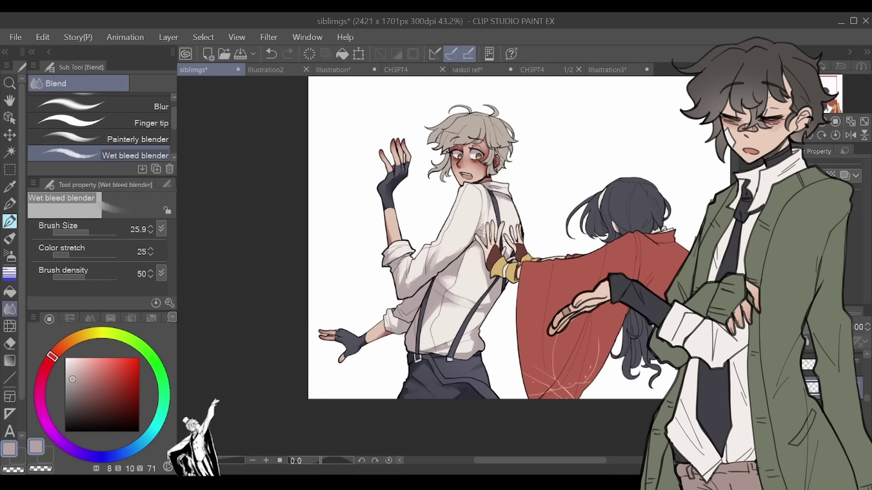
{"action": "scroll", "coordinate": [445, 127], "scroll_direction": "up", "scroll_amount": 5}
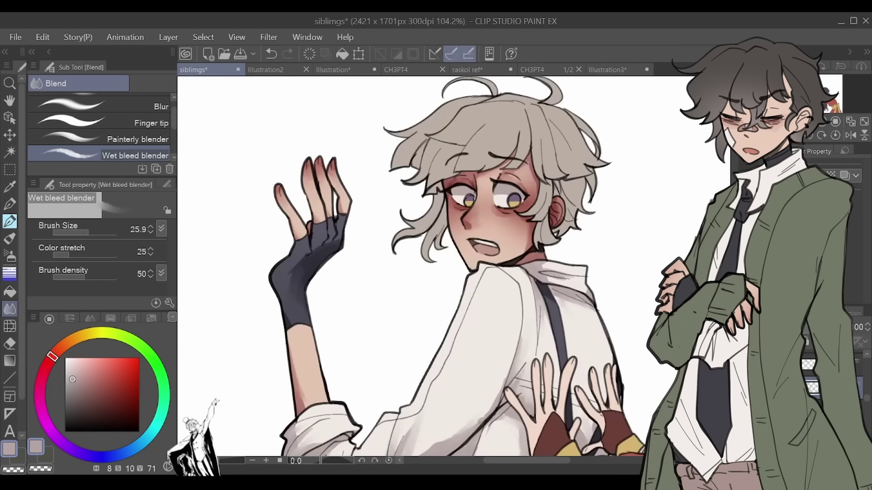
Step: Cast muted blue-violet shading (HSV 246, 17, 48) over the first sibling's shirt with the large Soft airbrush and save the file
{"action": "key", "text": "b"}
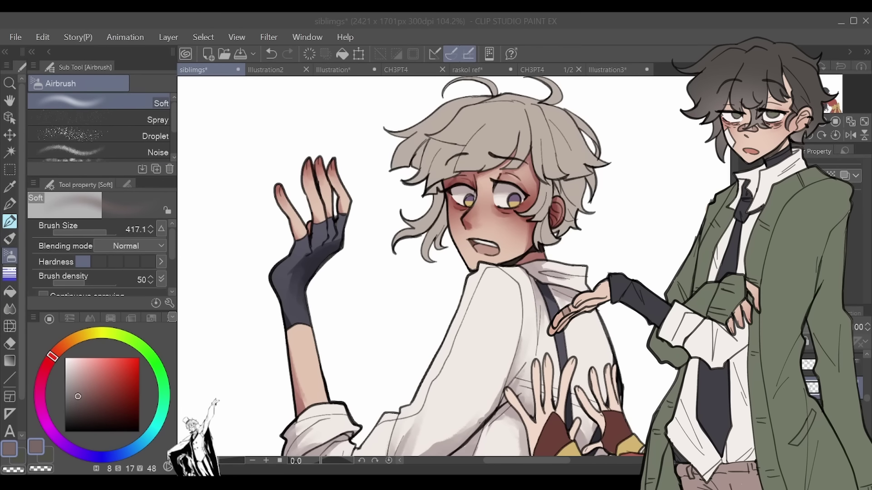
{"action": "scroll", "coordinate": [448, 181], "scroll_direction": "down", "scroll_amount": 5}
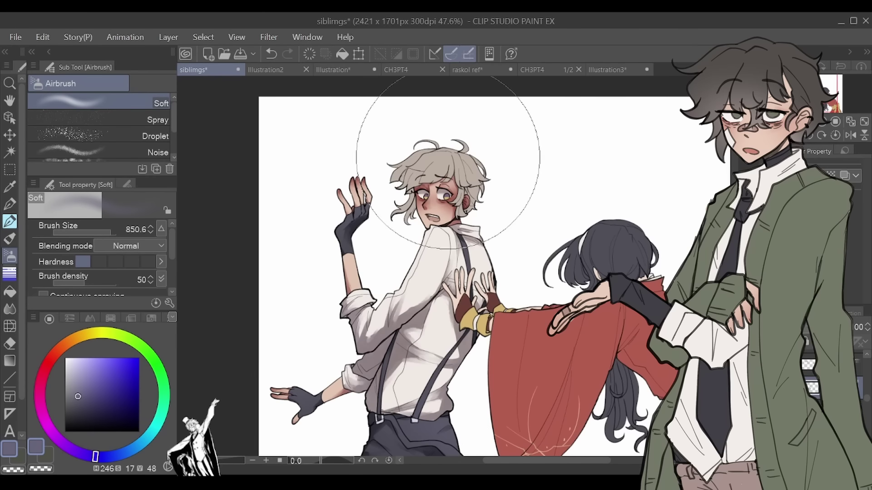
{"action": "left_click_drag", "start_coordinate": [448, 162], "coordinate": [408, 161]}
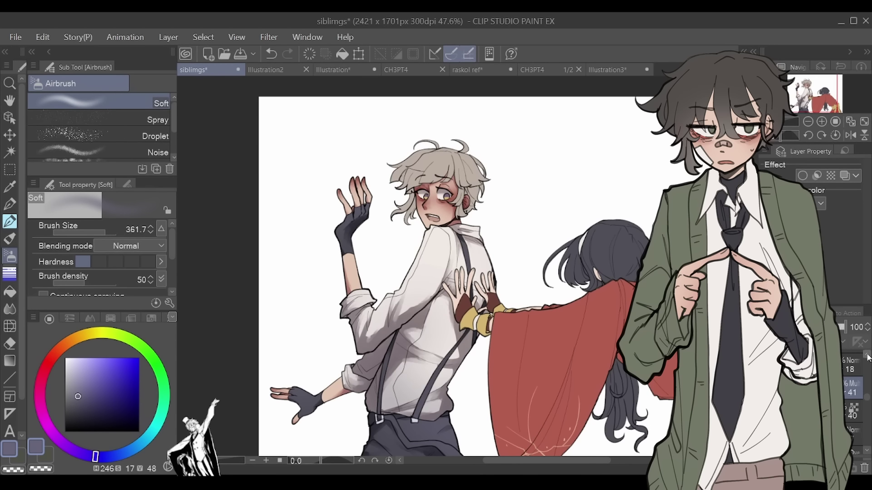
{"action": "key", "text": "ctrl+s"}
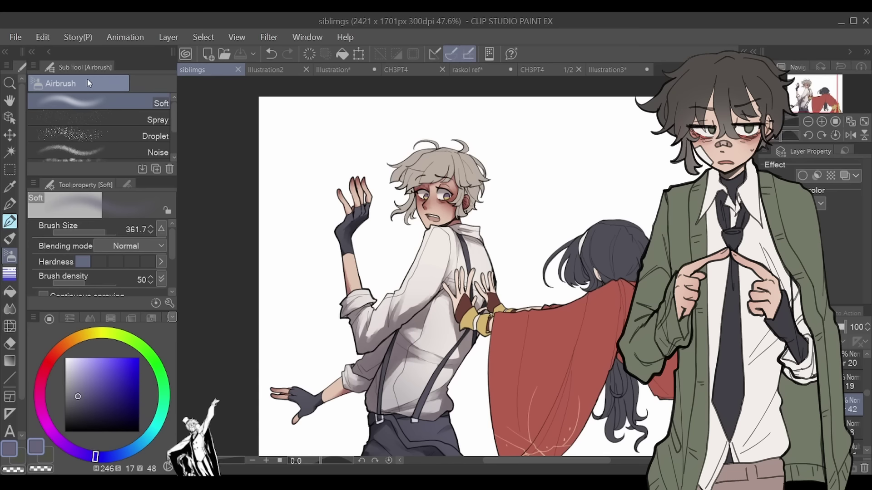
Step: Paint brown shadows (HSV 16, 24, 51) between the first sibling's hair strands with the Thin Gouache brush at size 25.9
{"action": "scroll", "coordinate": [321, 83], "scroll_direction": "up", "scroll_amount": 5}
{"action": "key", "text": "i"}
{"action": "left_click", "coordinate": [511, 323]}
{"action": "key", "text": "b"}
{"action": "left_click_drag", "start_coordinate": [511, 323], "coordinate": [536, 377]}
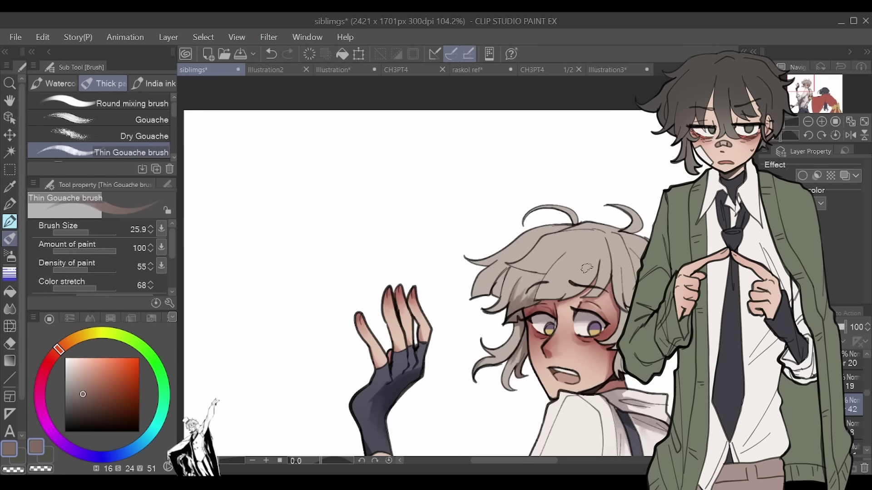
{"action": "left_click_drag", "start_coordinate": [586, 268], "coordinate": [520, 209]}
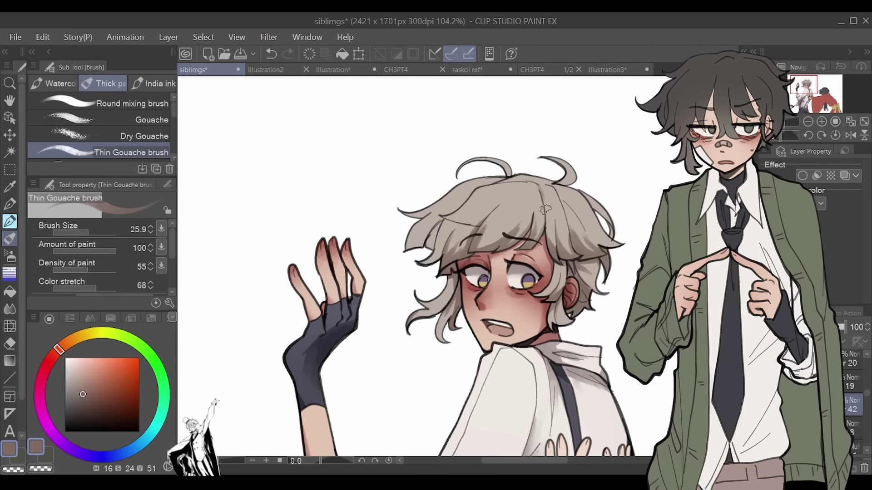
{"action": "left_click_drag", "start_coordinate": [495, 205], "coordinate": [427, 257]}
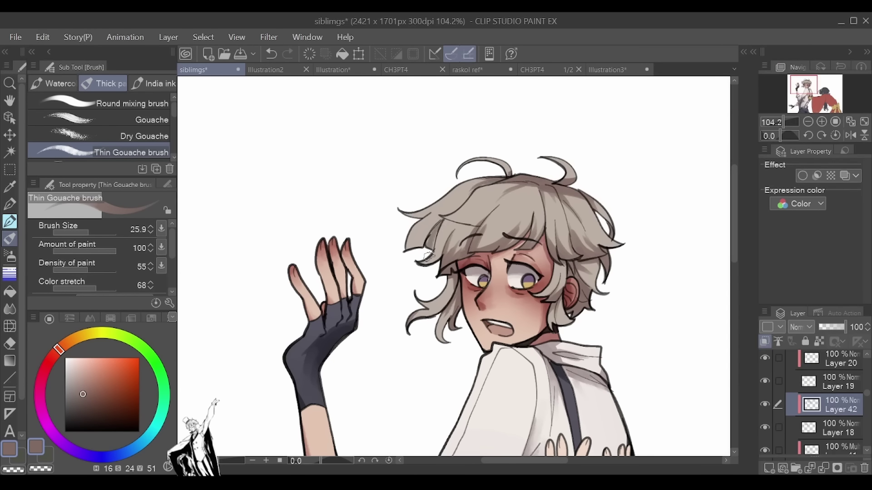
Step: Finish the hair shadows around the crown and soften them with the Wet bleed blender at size 20.9
{"action": "scroll", "coordinate": [437, 222], "scroll_direction": "down", "scroll_amount": 5}
{"action": "scroll", "coordinate": [474, 178], "scroll_direction": "up", "scroll_amount": 6}
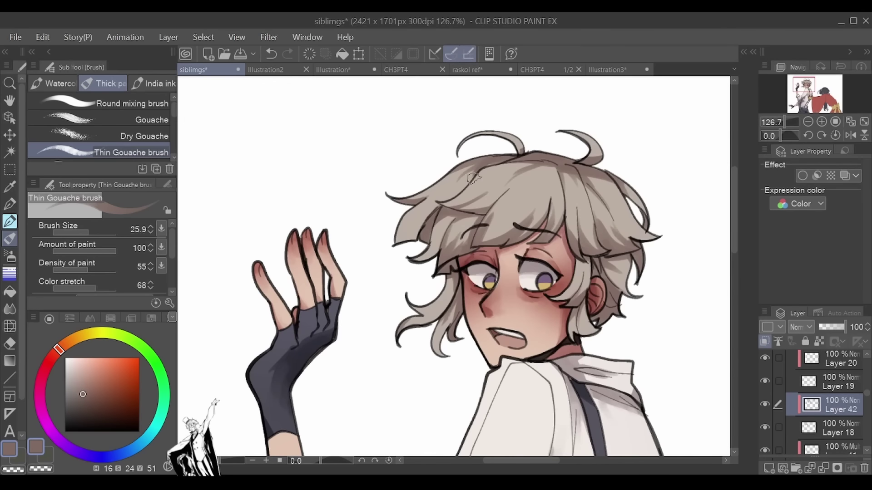
{"action": "key", "text": "j"}
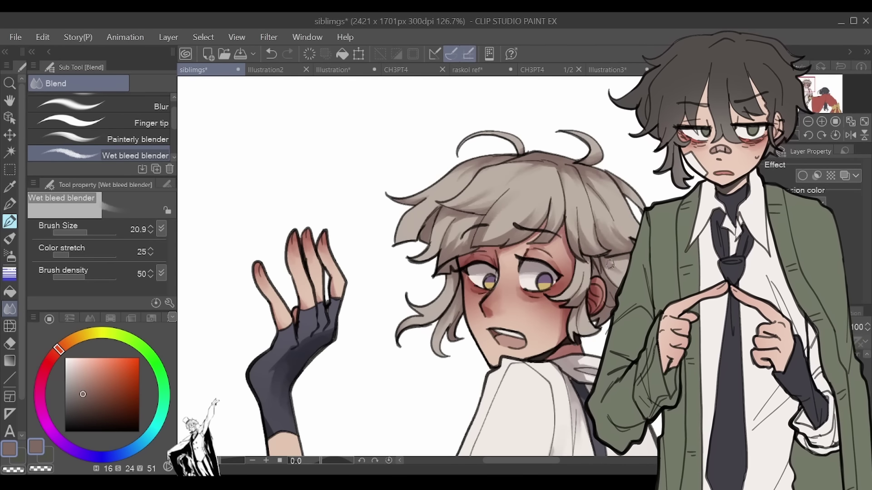
{"action": "scroll", "coordinate": [544, 198], "scroll_direction": "down", "scroll_amount": 4}
{"action": "scroll", "coordinate": [454, 272], "scroll_direction": "up", "scroll_amount": 3}
{"action": "key", "text": "b"}
{"action": "key", "text": "j"}
Step: Darken the first sibling's hair with dark red-brown (HSV 8, 32, 31) and blue-violet (HSV 246, 24, 52) using the Soft airbrush at size 361.7
{"action": "key", "text": "b"}
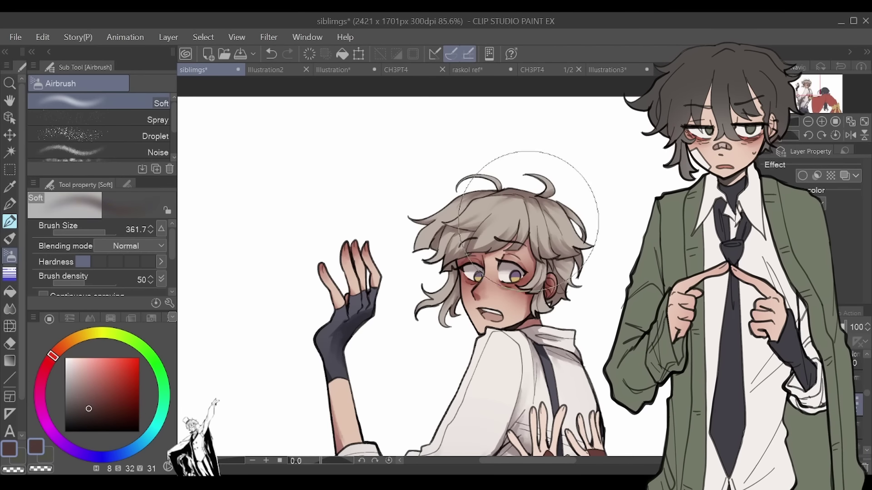
{"action": "left_click", "coordinate": [95, 457]}
{"action": "left_click", "coordinate": [91, 405]}
{"action": "scroll", "coordinate": [454, 272], "scroll_direction": "down", "scroll_amount": 2}
{"action": "left_click", "coordinate": [83, 393]}
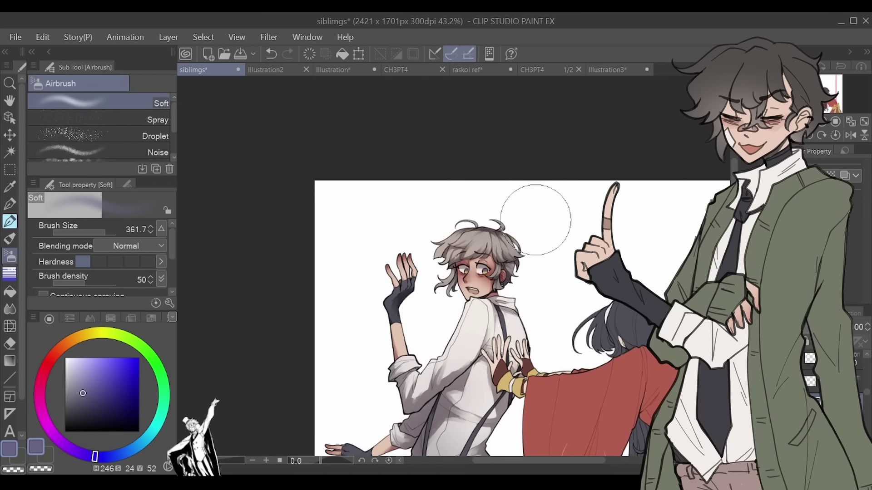
Step: Sample the peach skin colour (HSV 18, 27, 90) and airbrush it over the hair around the first sibling's face at size 361.7
{"action": "scroll", "coordinate": [529, 201], "scroll_direction": "up", "scroll_amount": 1}
{"action": "left_click", "coordinate": [350, 241], "text": "alt"}
{"action": "left_click_drag", "start_coordinate": [350, 241], "coordinate": [499, 191]}
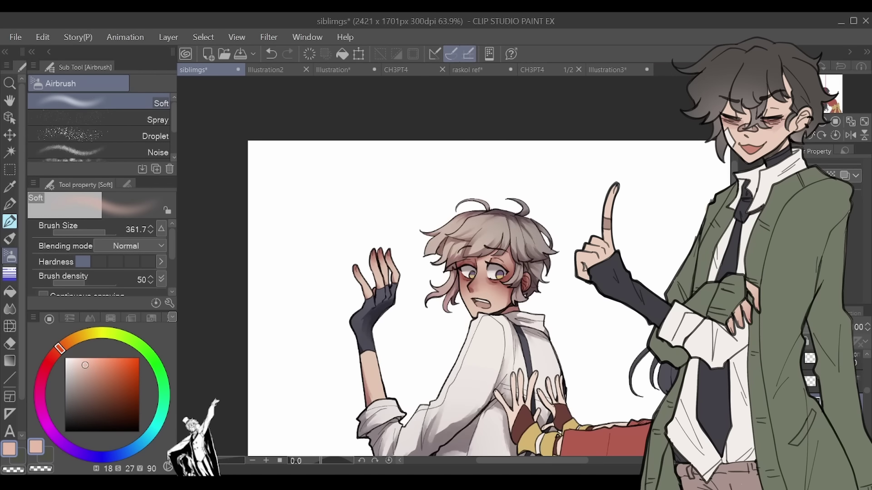
Step: Paint peach highlights (HSV 18, 27, 90) in the first sibling's hair with the Thin Gouache brush and soften them with the Wet bleed blender
{"action": "key", "text": "b"}
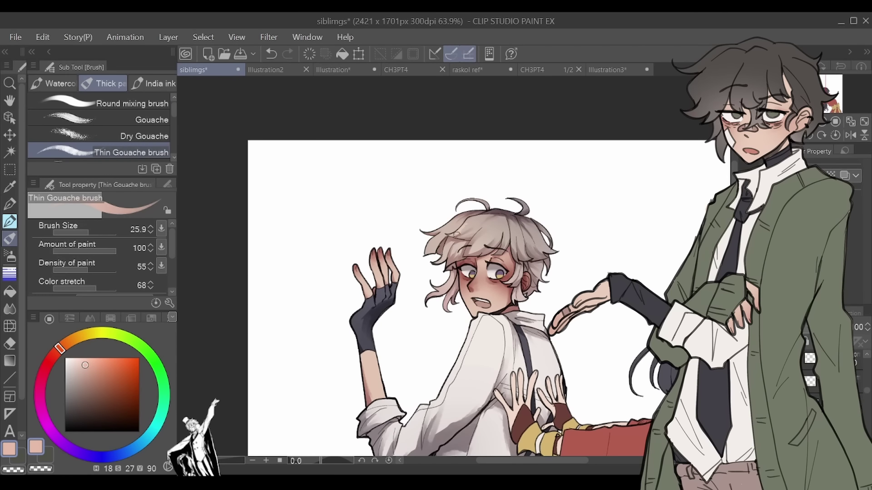
{"action": "scroll", "coordinate": [542, 246], "scroll_direction": "down", "scroll_amount": 2}
{"action": "key", "text": "j"}
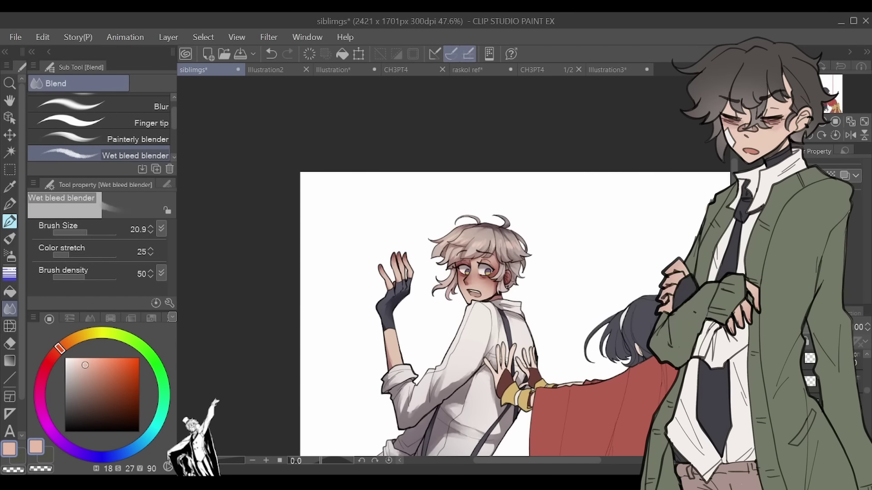
{"action": "scroll", "coordinate": [359, 279], "scroll_direction": "up", "scroll_amount": 1}
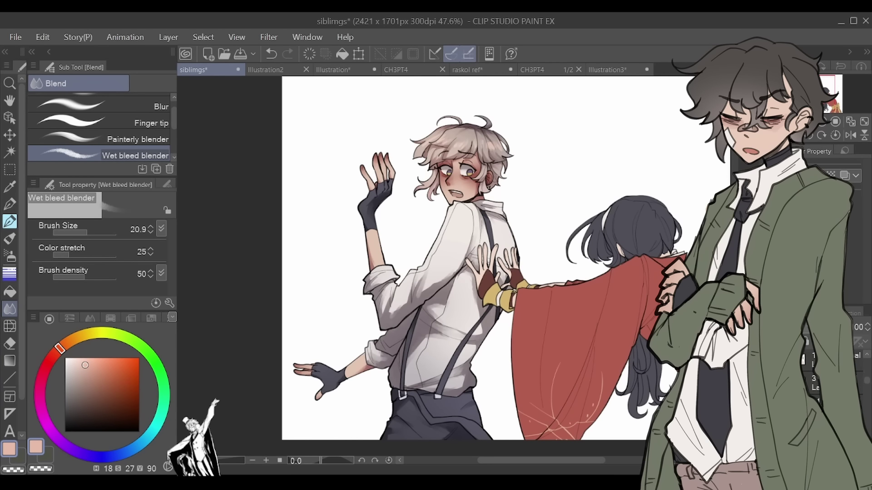
Step: Add fine brown lines (HSV 18, 30, 38) to the first sibling's face with the Sketchy Penbrush at size 10
{"action": "scroll", "coordinate": [457, 151], "scroll_direction": "up", "scroll_amount": 5}
{"action": "key", "text": "p"}
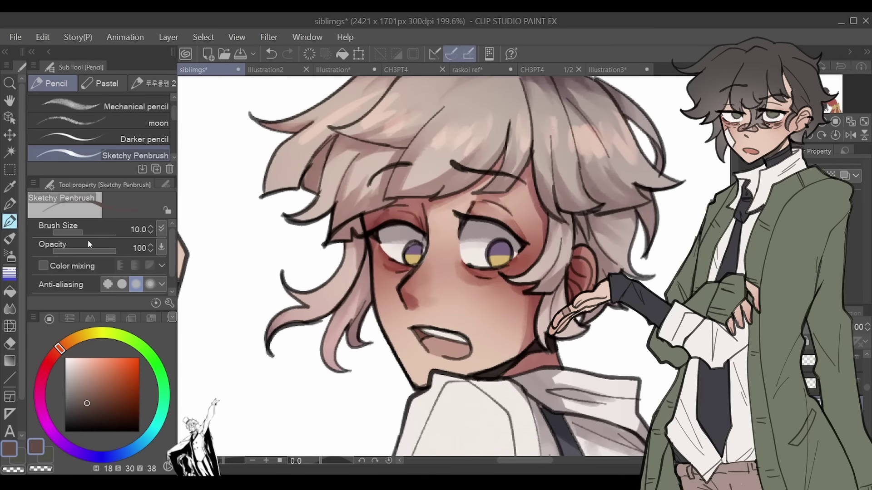
{"action": "scroll", "coordinate": [551, 212], "scroll_direction": "down", "scroll_amount": 5}
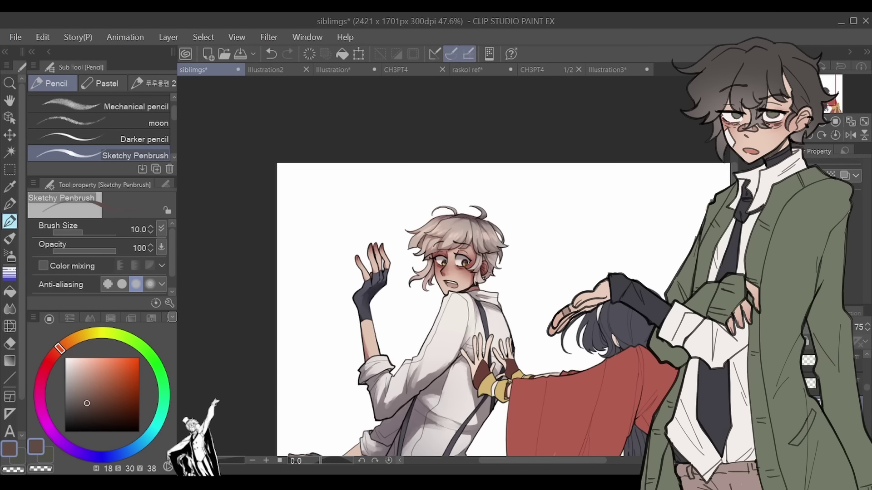
Step: Sample a pale pinkish tone (HSV 18, 20, 80) and paint it with the G-pen over the first sibling's loose hair strands and far arm
{"action": "key", "text": "p"}
{"action": "left_click", "coordinate": [451, 272], "text": "alt"}
{"action": "scroll", "coordinate": [451, 265], "scroll_direction": "up", "scroll_amount": 3}
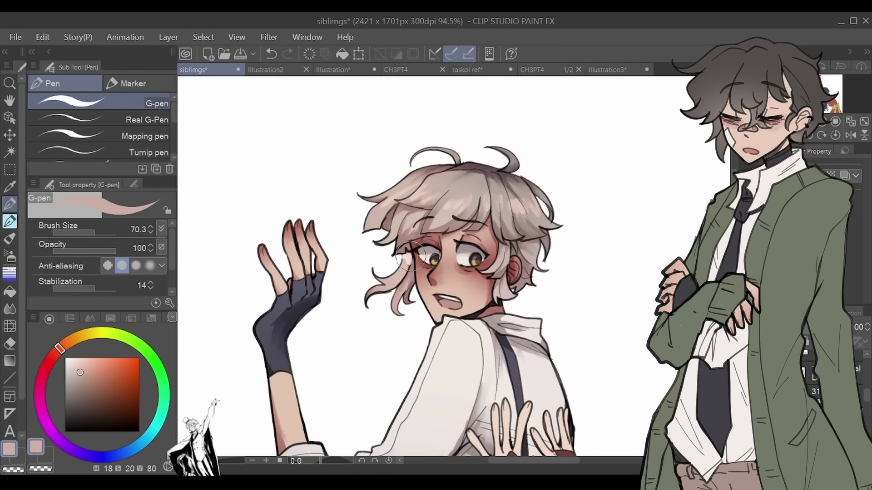
{"action": "left_click_drag", "start_coordinate": [411, 257], "coordinate": [377, 291]}
{"action": "key", "text": "e"}
{"action": "key", "text": "g"}
{"action": "key", "text": "e"}
{"action": "key", "text": "p"}
{"action": "mouse_move", "coordinate": [336, 323]}
{"action": "left_mouse_down"}
{"action": "mouse_move", "coordinate": [395, 359]}
{"action": "mouse_move", "coordinate": [508, 272]}
{"action": "mouse_move", "coordinate": [536, 267]}
{"action": "left_mouse_up"}
{"action": "key", "text": "e"}
{"action": "mouse_move", "coordinate": [791, 122]}
{"action": "left_mouse_down"}
{"action": "mouse_move", "coordinate": [777, 118]}
{"action": "mouse_move", "coordinate": [789, 121]}
{"action": "left_mouse_up"}
{"action": "left_click", "coordinate": [10, 206]}
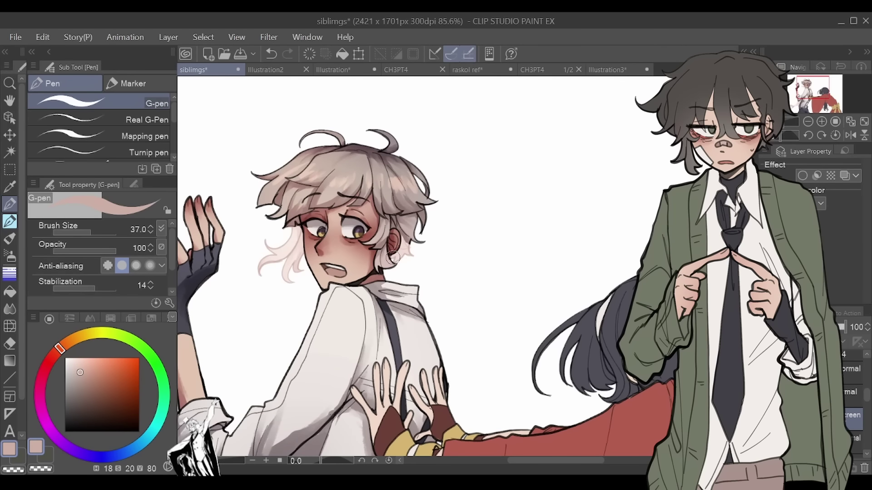
Step: Tone down the pale overlay on the first sibling's far arm and hair strands with the Soft eraser at size 913.4
{"action": "scroll", "coordinate": [416, 134], "scroll_direction": "down", "scroll_amount": 5}
{"action": "key", "text": "e"}
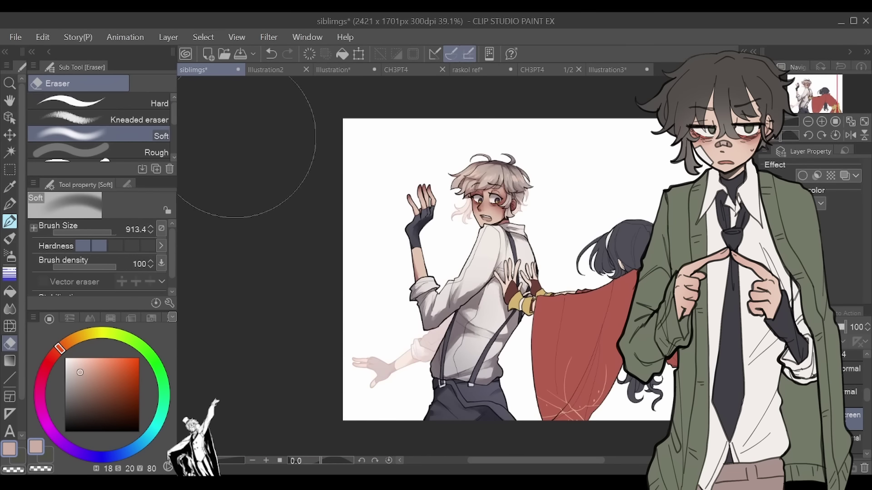
{"action": "scroll", "coordinate": [455, 265], "scroll_direction": "up", "scroll_amount": 2}
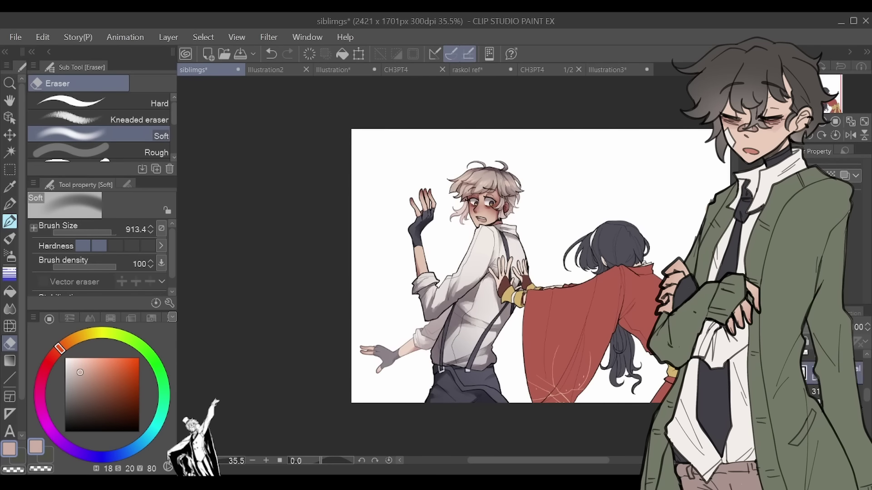
{"action": "scroll", "coordinate": [867, 387], "scroll_direction": "up", "scroll_amount": 5}
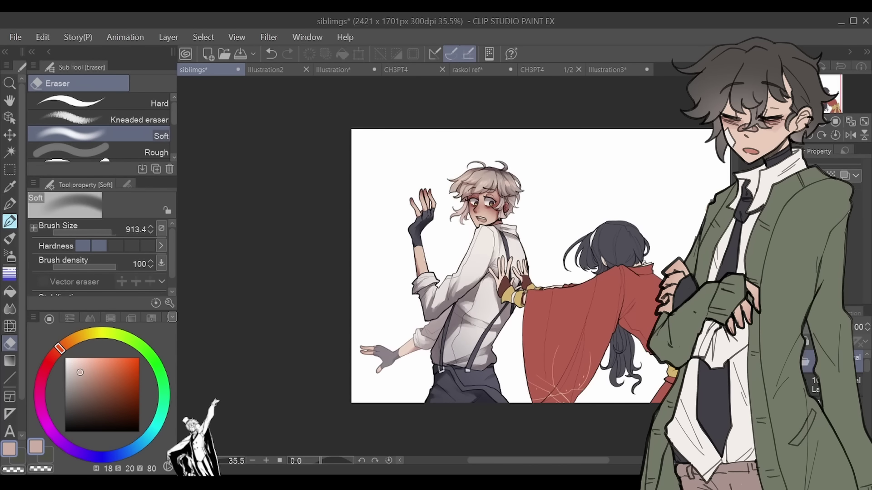
{"action": "scroll", "coordinate": [863, 377], "scroll_direction": "up", "scroll_amount": 3}
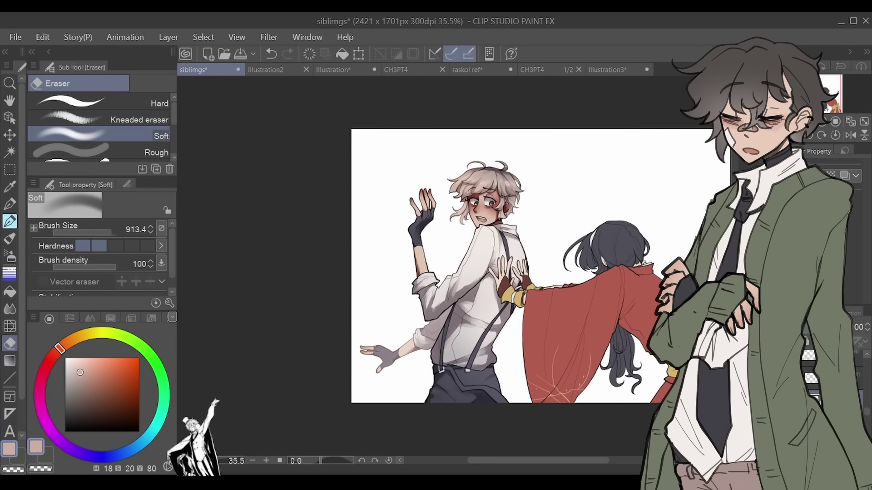
Step: Spray brown freckles (HSV 18, 25, 60) across the first sibling's nose and cheeks at size 20.9 and soften them with the Soft eraser at 253.3
{"action": "scroll", "coordinate": [482, 195], "scroll_direction": "up", "scroll_amount": 5}
{"action": "key", "text": "b"}
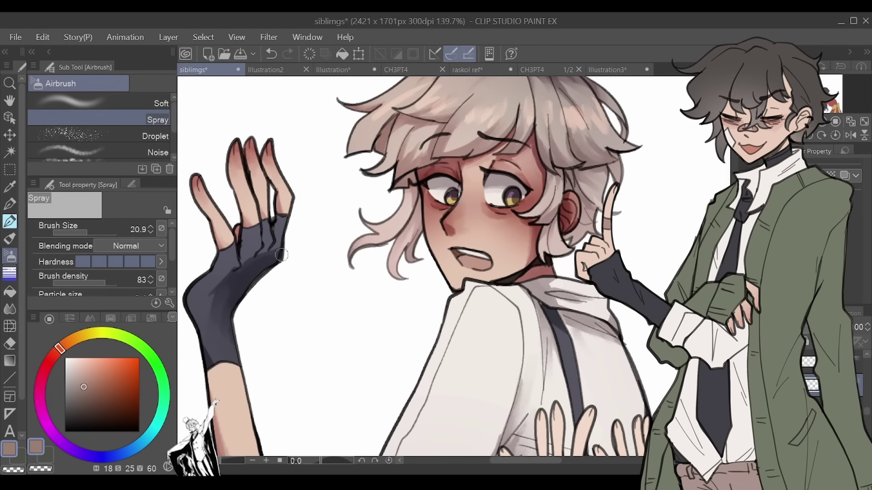
{"action": "left_click", "coordinate": [483, 195], "text": "alt"}
{"action": "mouse_move", "coordinate": [483, 195]}
{"action": "left_mouse_down"}
{"action": "mouse_move", "coordinate": [452, 205]}
{"action": "mouse_move", "coordinate": [481, 202]}
{"action": "mouse_move", "coordinate": [531, 236]}
{"action": "left_mouse_up"}
{"action": "key", "text": "e"}
{"action": "left_click_drag", "start_coordinate": [436, 211], "coordinate": [522, 218]}
{"action": "scroll", "coordinate": [452, 265], "scroll_direction": "up", "scroll_amount": 1}
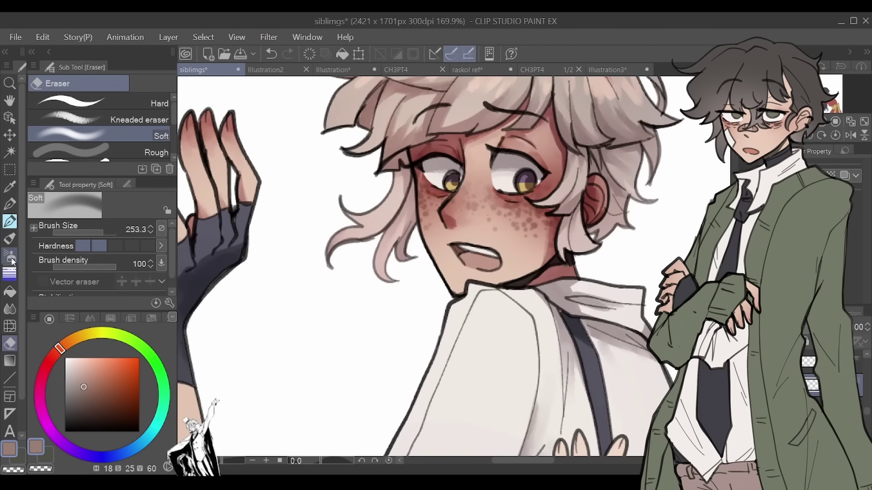
Step: Spray matching freckles on both of the first sibling's forearms with particle size 6.0 and thin them with the Soft eraser
{"action": "key", "text": "b"}
{"action": "scroll", "coordinate": [526, 216], "scroll_direction": "down", "scroll_amount": 4}
{"action": "scroll", "coordinate": [531, 236], "scroll_direction": "up", "scroll_amount": 1}
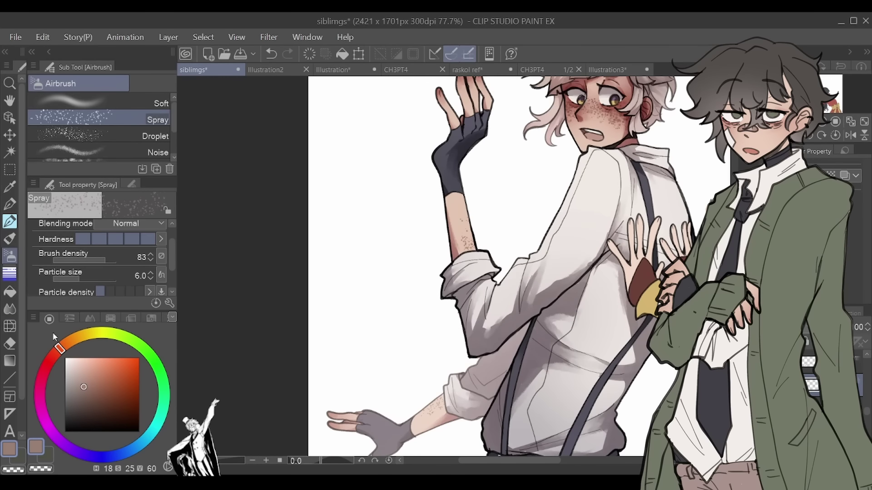
{"action": "key", "text": "e"}
{"action": "scroll", "coordinate": [535, 254], "scroll_direction": "down", "scroll_amount": 1}
{"action": "scroll", "coordinate": [540, 261], "scroll_direction": "down", "scroll_amount": 2}
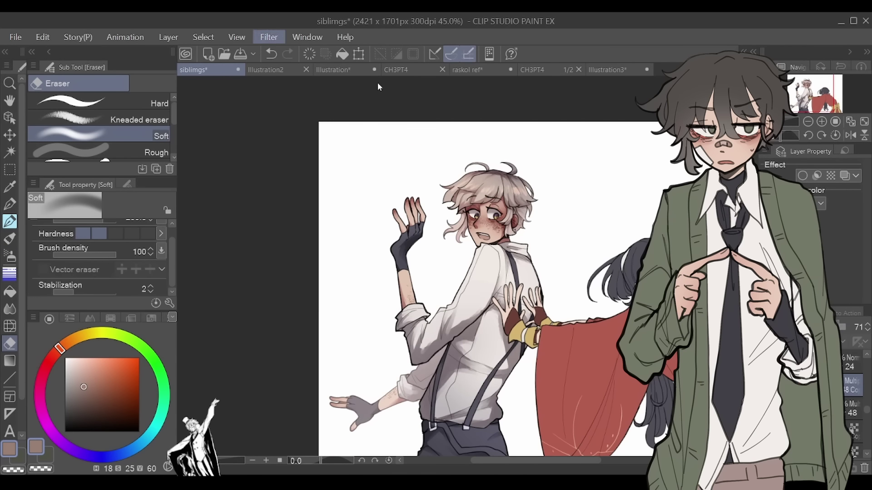
{"action": "mouse_move", "coordinate": [540, 261]}
{"action": "left_mouse_down"}
{"action": "mouse_move", "coordinate": [461, 248]}
{"action": "mouse_move", "coordinate": [434, 229]}
{"action": "left_mouse_up"}
Step: Shade the second sibling's fingers and skin in peach (HSV 18, 32, 79) with the Thin Gouache brush at 25.9 and soften with the Wet bleed blender
{"action": "key", "text": "b"}
{"action": "left_click", "coordinate": [89, 372]}
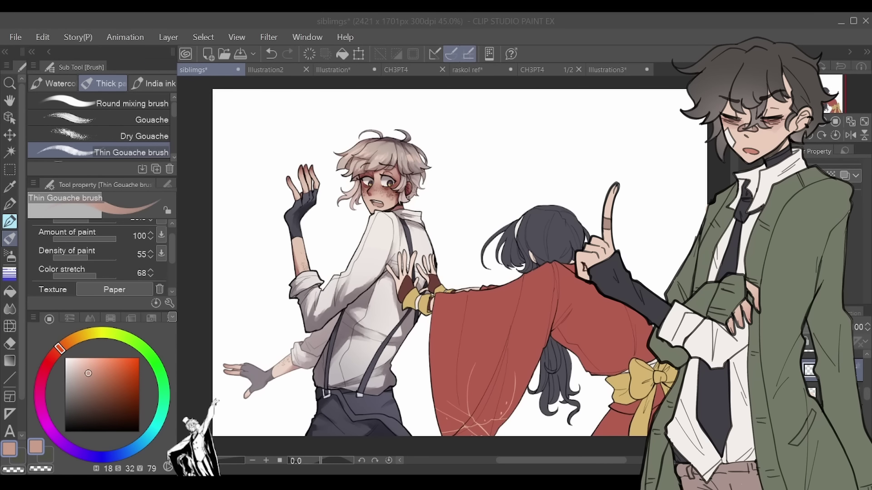
{"action": "scroll", "coordinate": [348, 236], "scroll_direction": "up", "scroll_amount": 2}
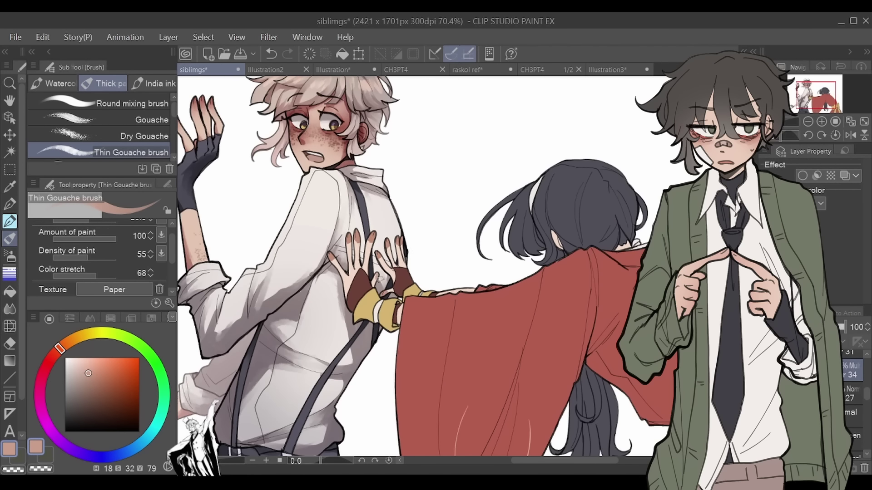
{"action": "left_click_drag", "start_coordinate": [379, 280], "coordinate": [424, 304]}
{"action": "key", "text": "j"}
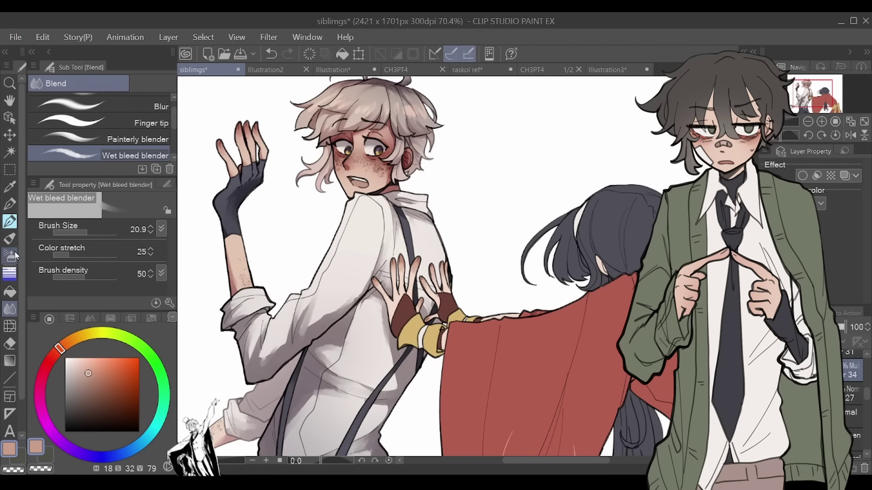
{"action": "scroll", "coordinate": [526, 223], "scroll_direction": "down", "scroll_amount": 8}
{"action": "key", "text": "b"}
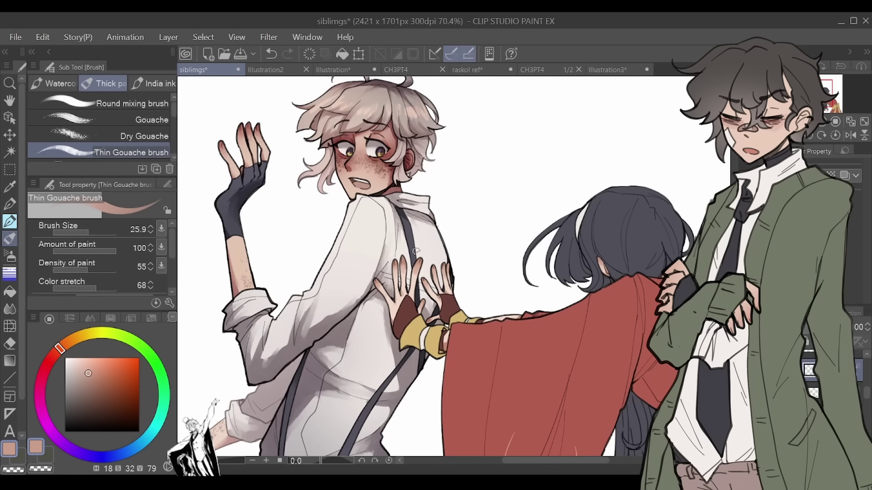
{"action": "scroll", "coordinate": [416, 251], "scroll_direction": "up", "scroll_amount": 3}
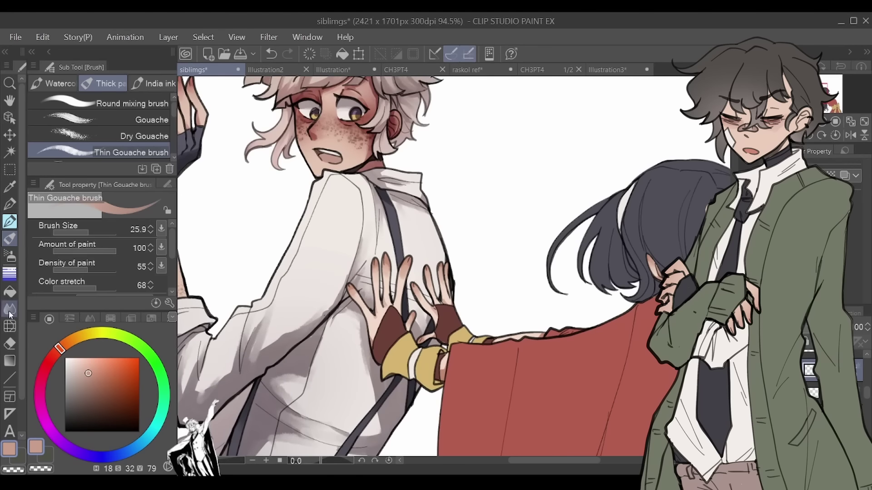
{"action": "key", "text": "j"}
{"action": "left_click_drag", "start_coordinate": [656, 250], "coordinate": [577, 190]}
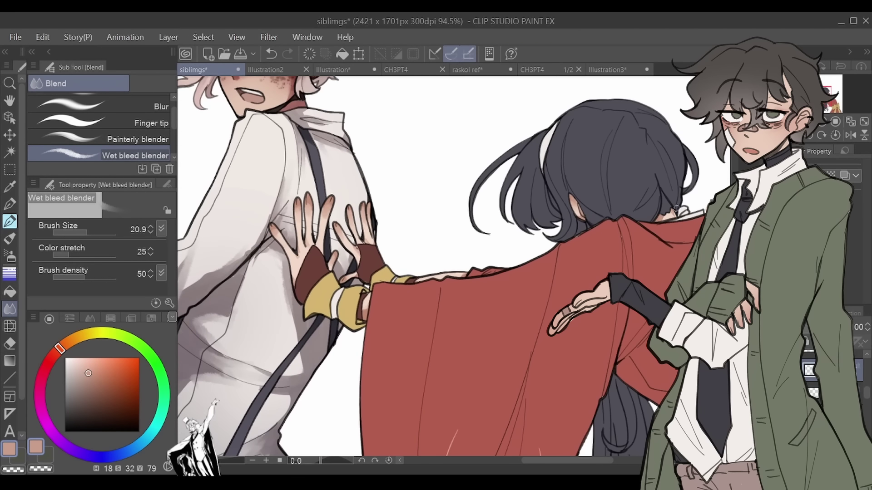
Step: Airbrush brown (HSV 18, 37, 54) and dark violet (HSV 247, 31, 35) shadows onto the second sibling at size 361.7 and save the drawing
{"action": "key", "text": "b"}
{"action": "scroll", "coordinate": [441, 248], "scroll_direction": "down", "scroll_amount": 5}
{"action": "key", "text": "b"}
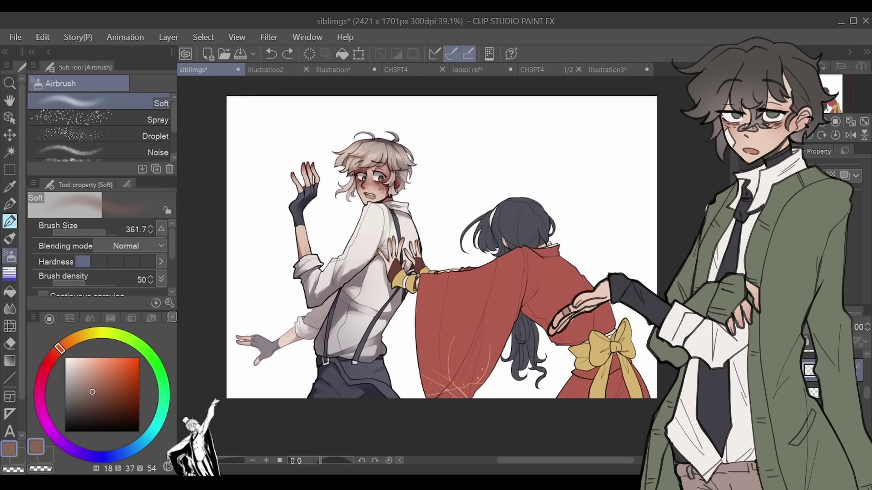
{"action": "left_click", "coordinate": [475, 224], "text": "alt"}
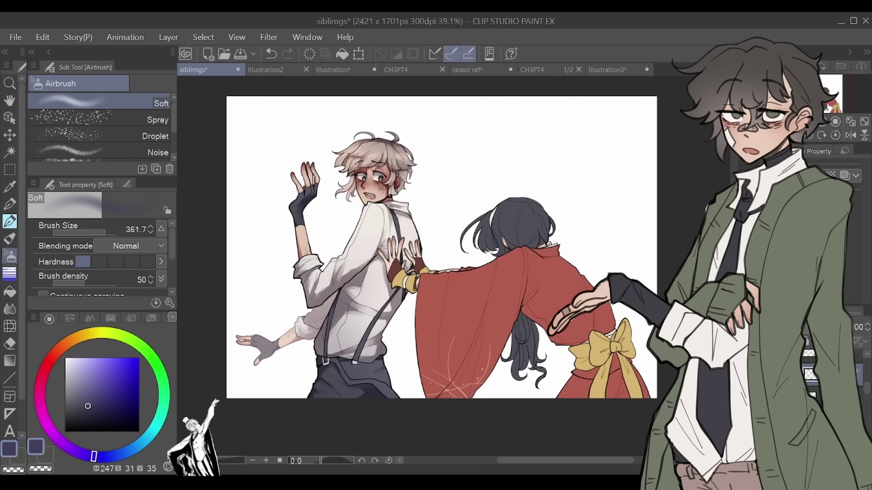
{"action": "key", "text": "i"}
{"action": "key", "text": "ctrl+s"}
{"action": "scroll", "coordinate": [424, 291], "scroll_direction": "up", "scroll_amount": 4}
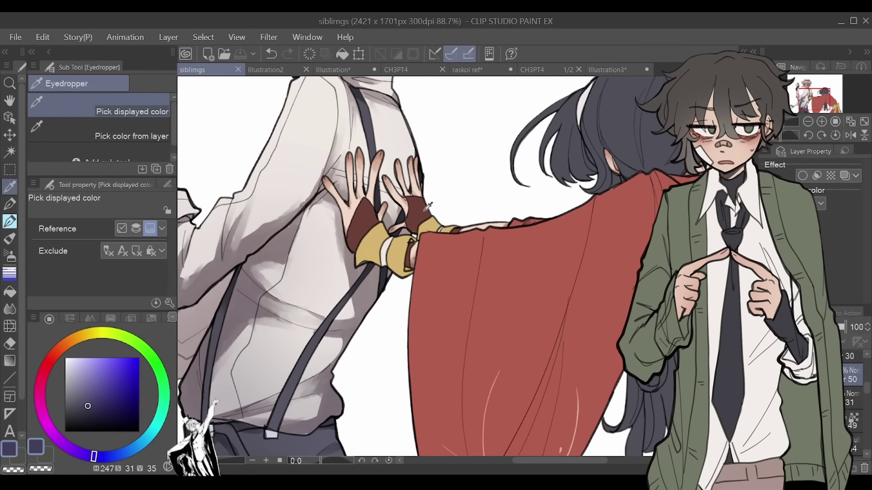
Step: Shade the second sibling's maroon gloves with dark reds (HSV 4, 52, 33 and 9, 49, 42) and blend them with the Wet bleed blender
{"action": "key", "text": "b"}
{"action": "left_click", "coordinate": [348, 226], "text": "alt"}
{"action": "left_click_drag", "start_coordinate": [348, 226], "coordinate": [409, 263]}
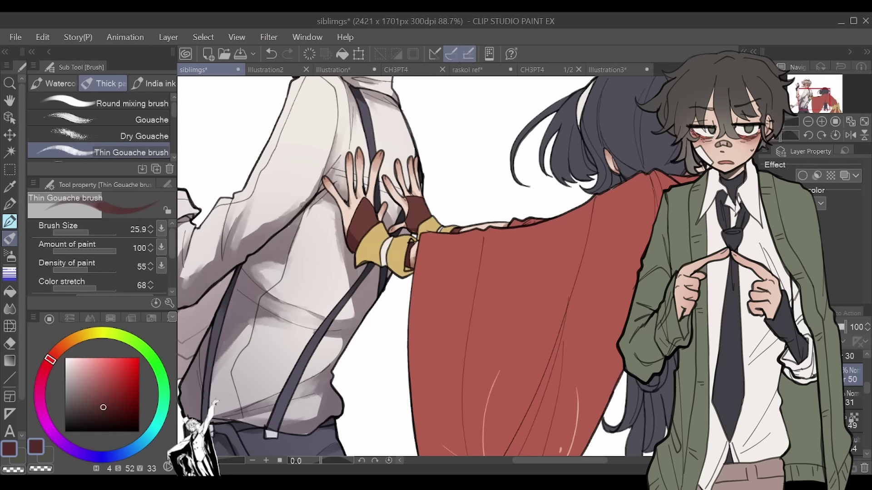
{"action": "key", "text": "i"}
{"action": "key", "text": "p"}
{"action": "left_click", "coordinate": [10, 308]}
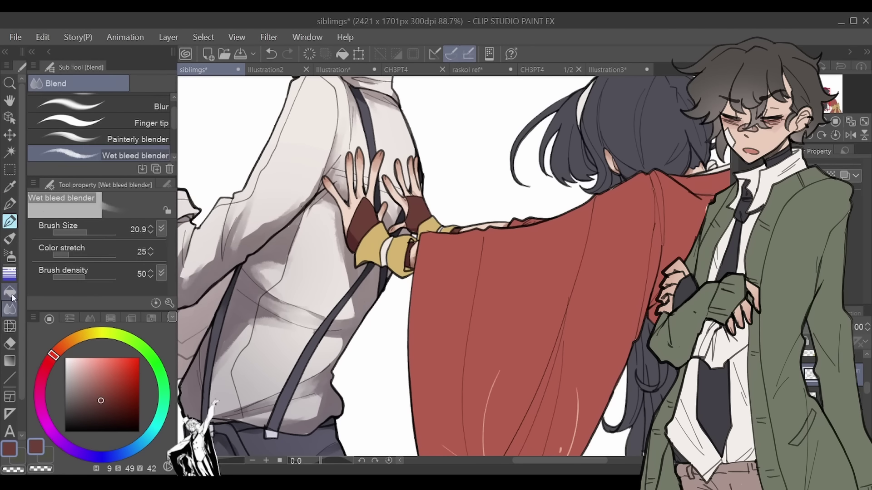
Step: Lighten the maroon gloves with light pink (HSV 9, 26, 95) using the Soft airbrush at size 361.7, clean up the area and save the drawing
{"action": "key", "text": "b"}
{"action": "scroll", "coordinate": [451, 256], "scroll_direction": "down", "scroll_amount": 3}
{"action": "left_click", "coordinate": [84, 361]}
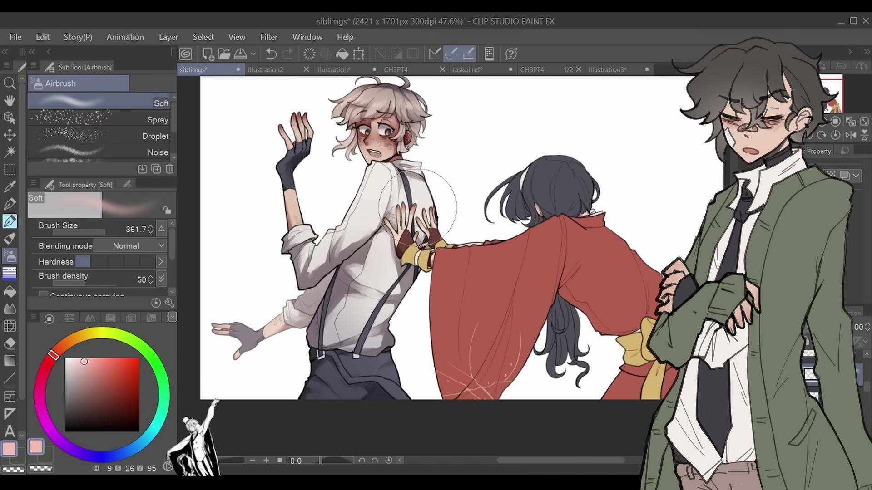
{"action": "scroll", "coordinate": [866, 356], "scroll_direction": "up", "scroll_amount": 1}
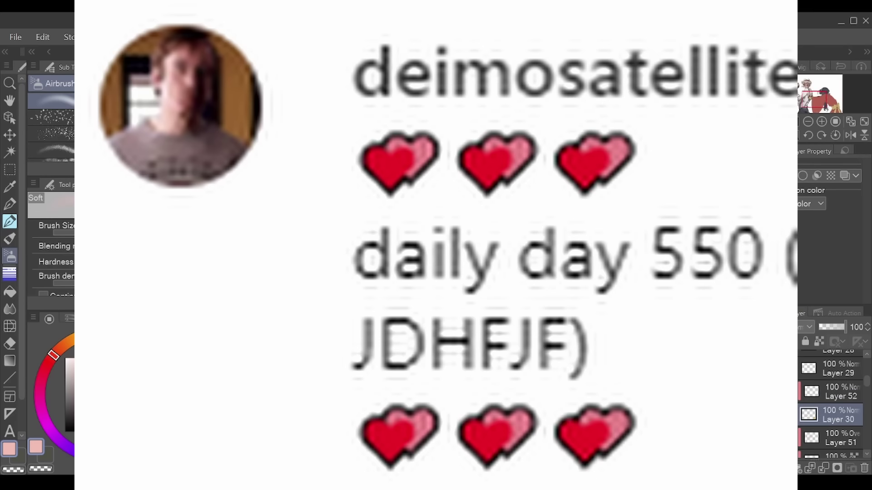
{"action": "key", "text": "e"}
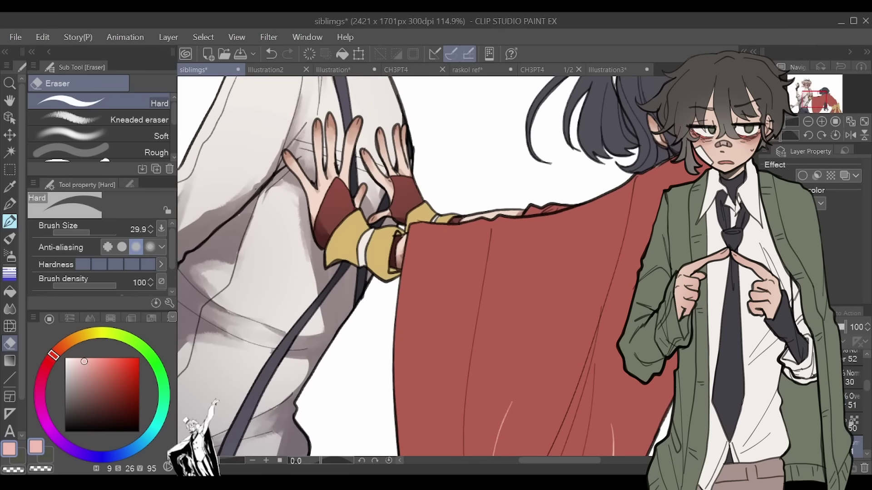
{"action": "key", "text": "p"}
{"action": "key", "text": "ctrl+0"}
{"action": "left_click", "coordinate": [10, 185]}
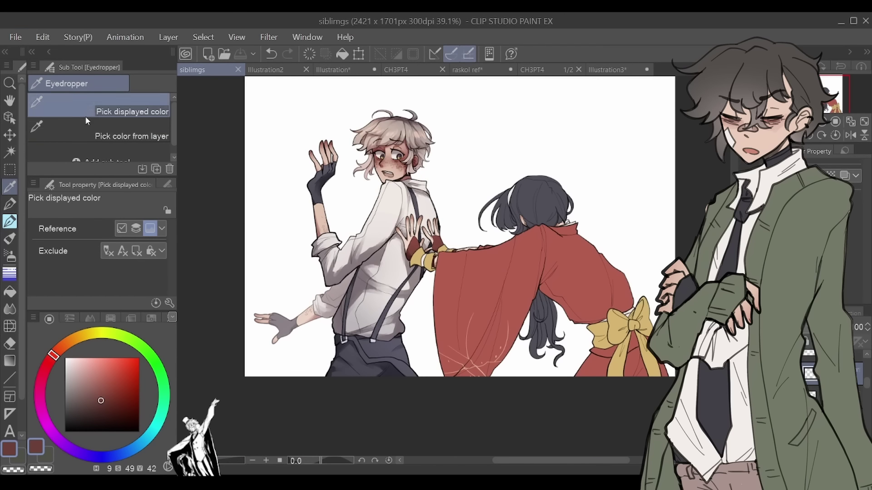
{"action": "key", "text": "ctrl+s"}
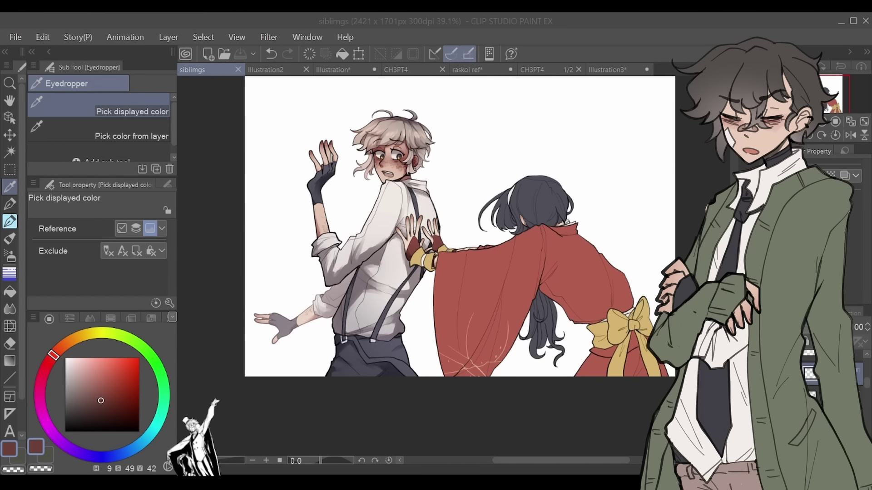
Step: Replace the white band on the yellow cuffs with glove red (HSV 8, 54, 52) using the G-pen and the Hard eraser at size 29.9
{"action": "left_click", "coordinate": [411, 245]}
{"action": "scroll", "coordinate": [400, 232], "scroll_direction": "up", "scroll_amount": 5}
{"action": "key", "text": "p"}
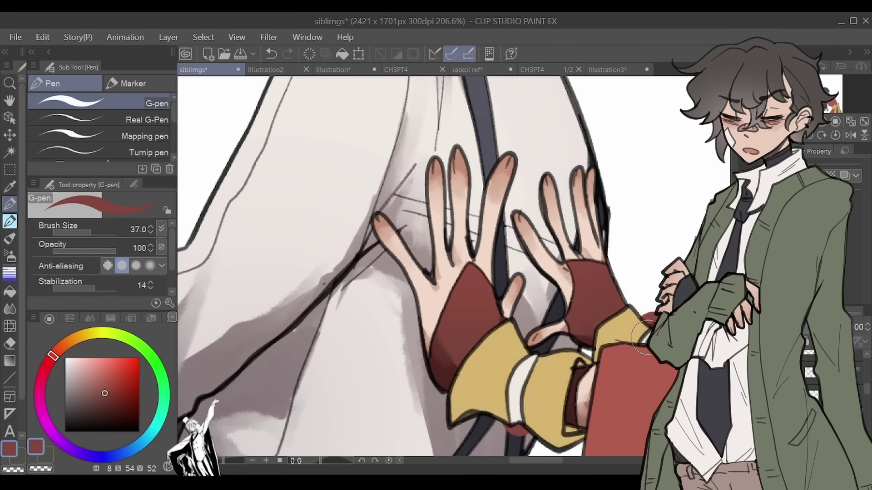
{"action": "key", "text": "e"}
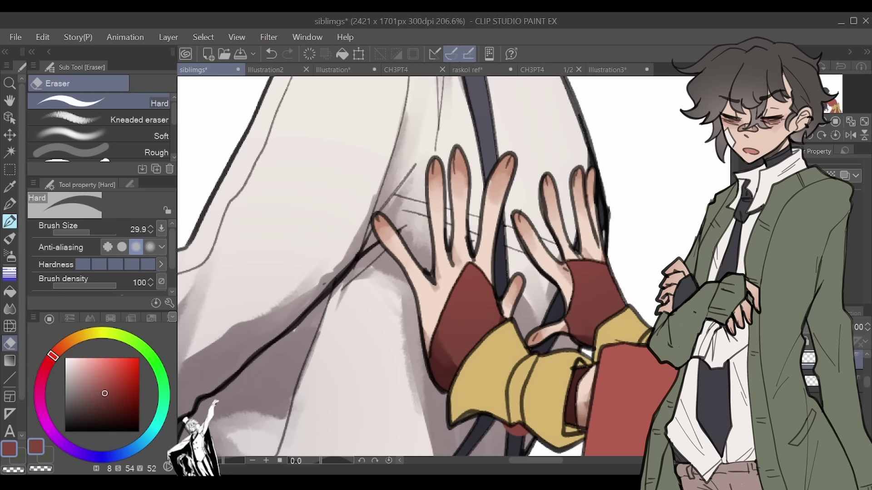
{"action": "scroll", "coordinate": [488, 347], "scroll_direction": "down", "scroll_amount": 5}
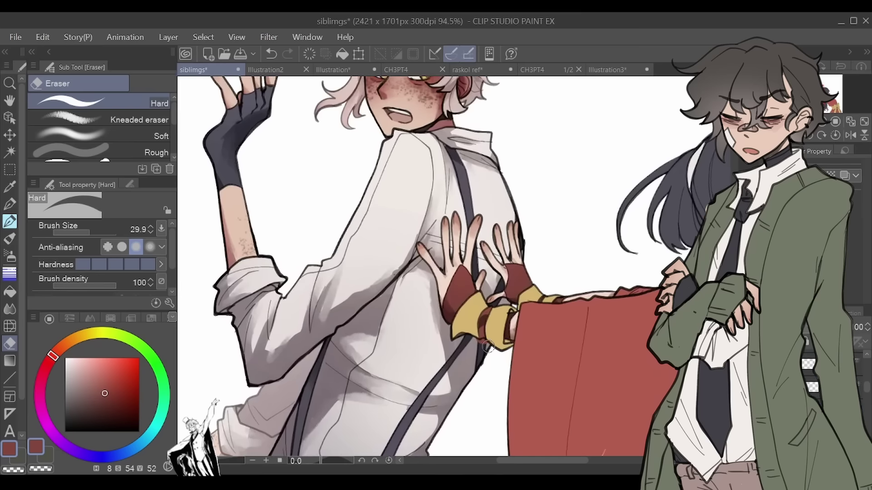
Step: Shade the red bands on the second sibling's cuffs with dark red (HSV 5, 58, 31) using the Thin Gouache brush at size 25.9
{"action": "key", "text": "i"}
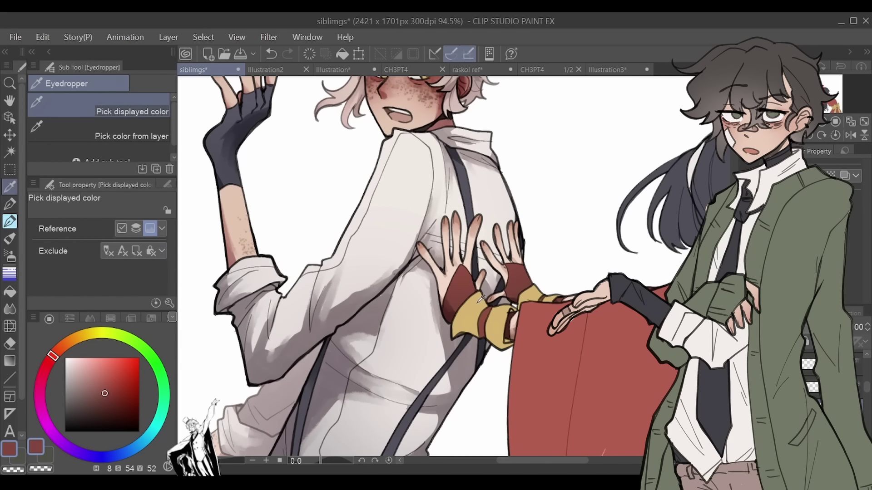
{"action": "left_click", "coordinate": [499, 313]}
{"action": "key", "text": "b"}
{"action": "scroll", "coordinate": [529, 297], "scroll_direction": "down", "scroll_amount": 3}
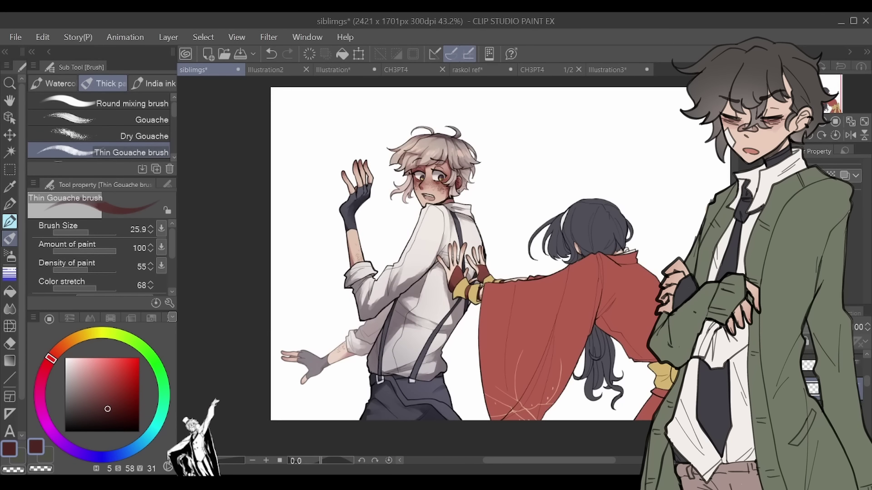
Step: Shade the second sibling's yellow cuffs with orange-brown (HSV 22, 61, 61) using the Thin Gouache brush at size 25.9
{"action": "key", "text": "i"}
{"action": "left_click", "coordinate": [479, 308]}
{"action": "key", "text": "b"}
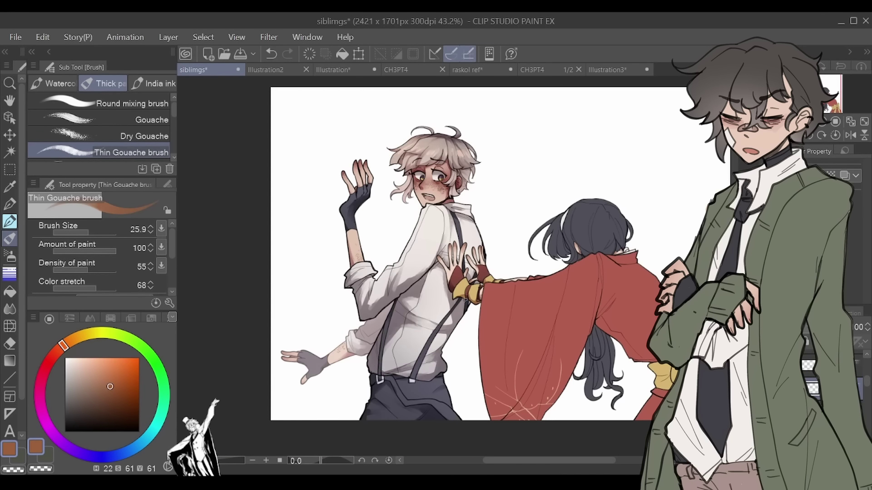
{"action": "key", "text": "g"}
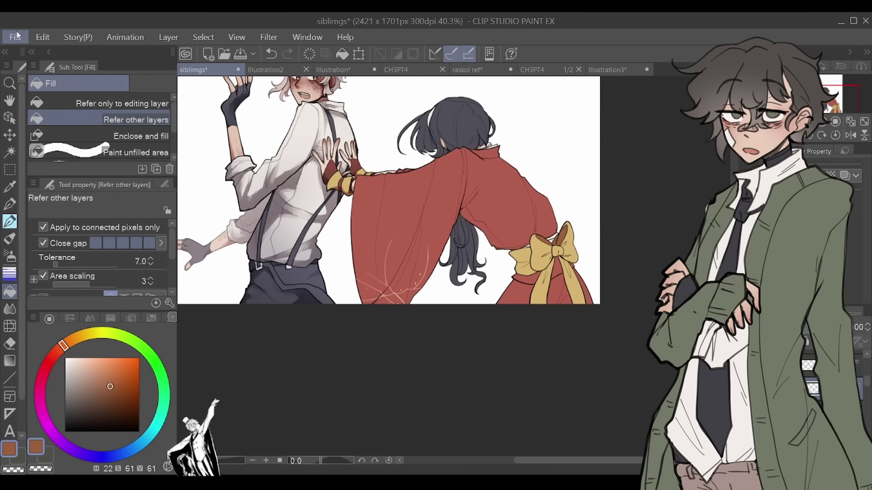
Step: Save the drawing and shade the second sibling's yellow bow with orange-brown (HSV 22, 61, 61) using the Thin Gouache brush at size 25.9
{"action": "key", "text": "ctrl+s"}
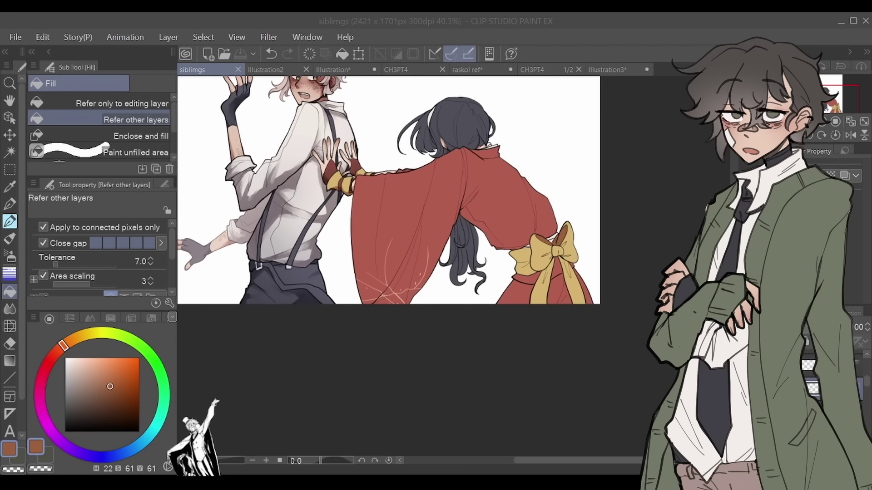
{"action": "scroll", "coordinate": [388, 190], "scroll_direction": "up", "scroll_amount": 1}
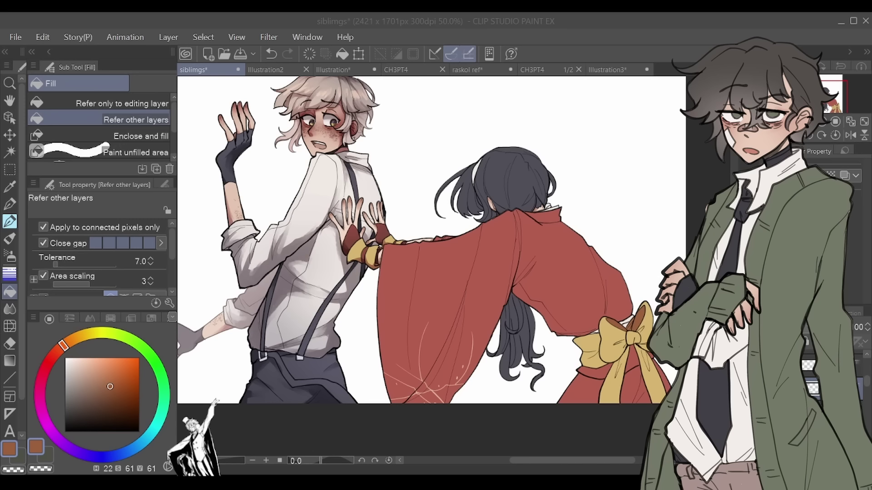
{"action": "scroll", "coordinate": [518, 322], "scroll_direction": "up", "scroll_amount": 2}
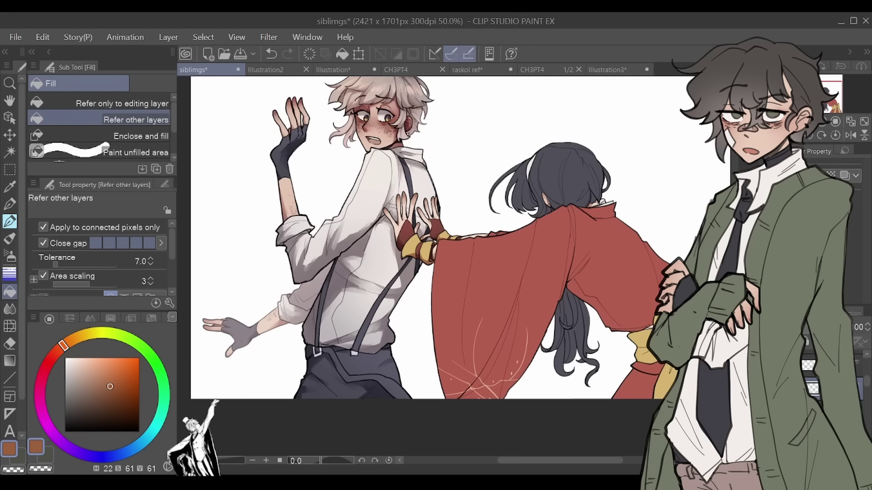
{"action": "key", "text": "b"}
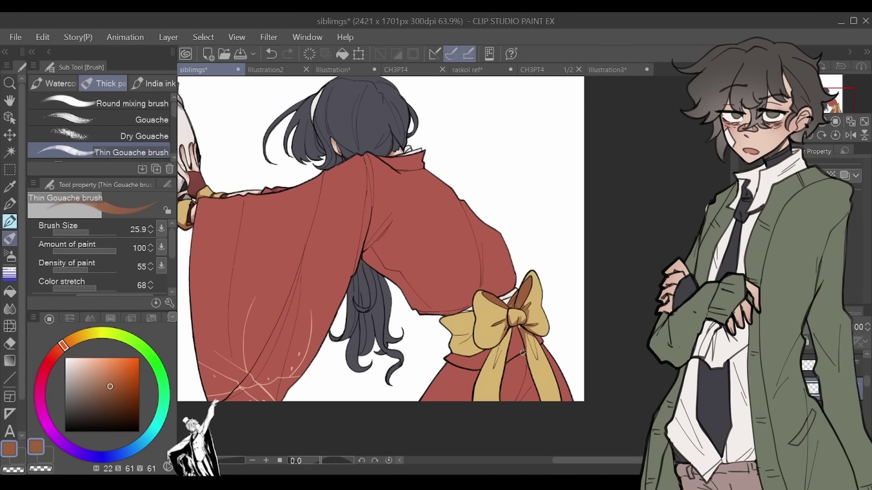
{"action": "mouse_move", "coordinate": [523, 353]}
{"action": "left_mouse_down"}
{"action": "mouse_move", "coordinate": [544, 348]}
{"action": "mouse_move", "coordinate": [531, 334]}
{"action": "left_mouse_up"}
{"action": "key", "text": "h"}
{"action": "key", "text": "h"}
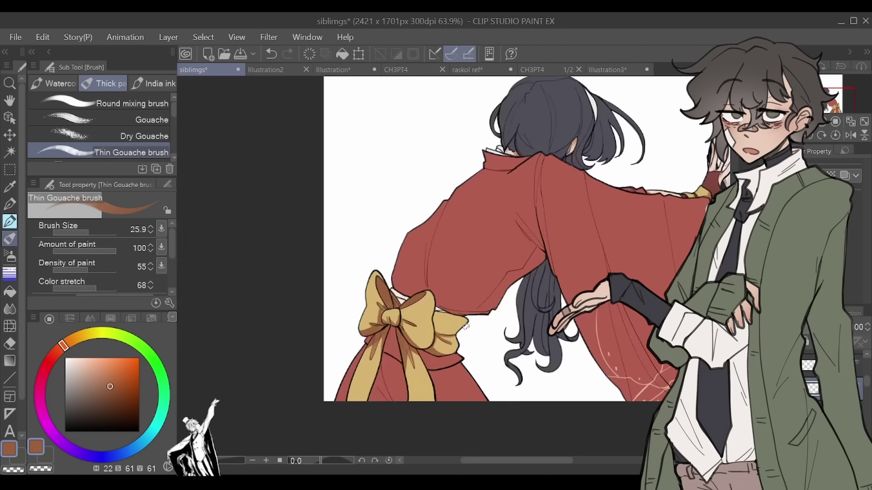
Step: Blend the shading on the yellow bow with the Wet bleed blender at size 20.9, checking the canvas mirrored
{"action": "key", "text": "j"}
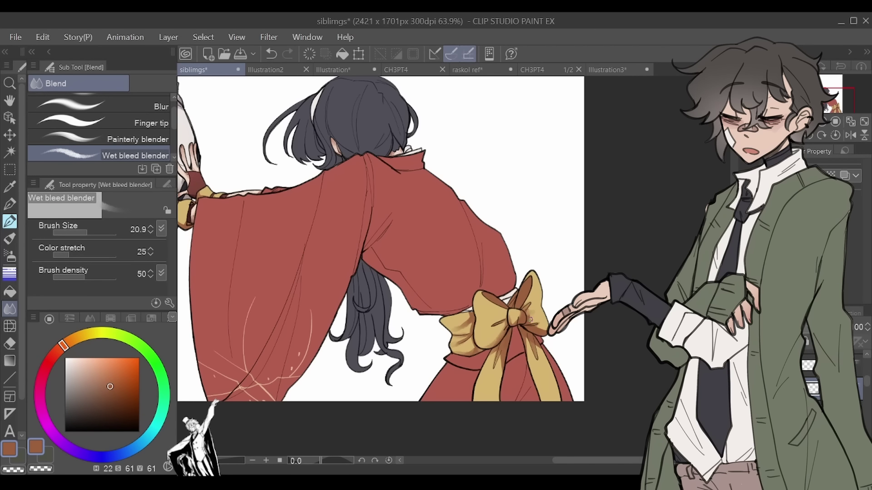
{"action": "scroll", "coordinate": [540, 329], "scroll_direction": "down", "scroll_amount": 5}
{"action": "scroll", "coordinate": [482, 342], "scroll_direction": "up", "scroll_amount": 4}
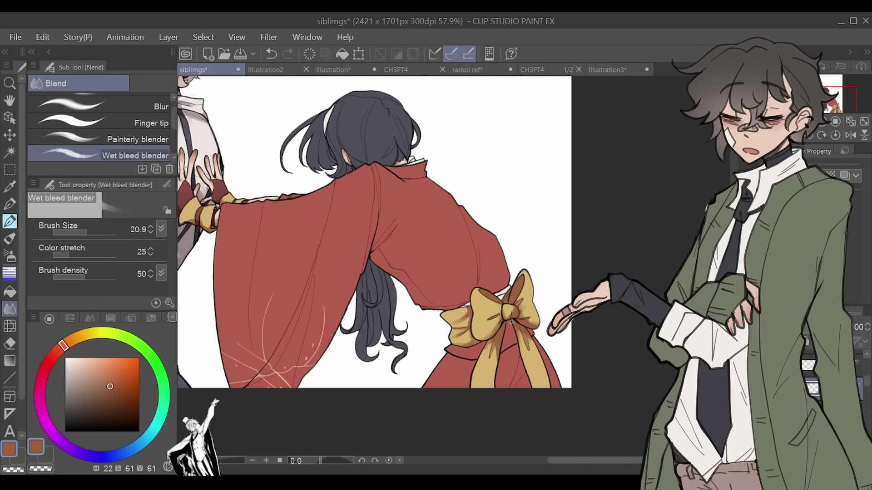
{"action": "key", "text": "h"}
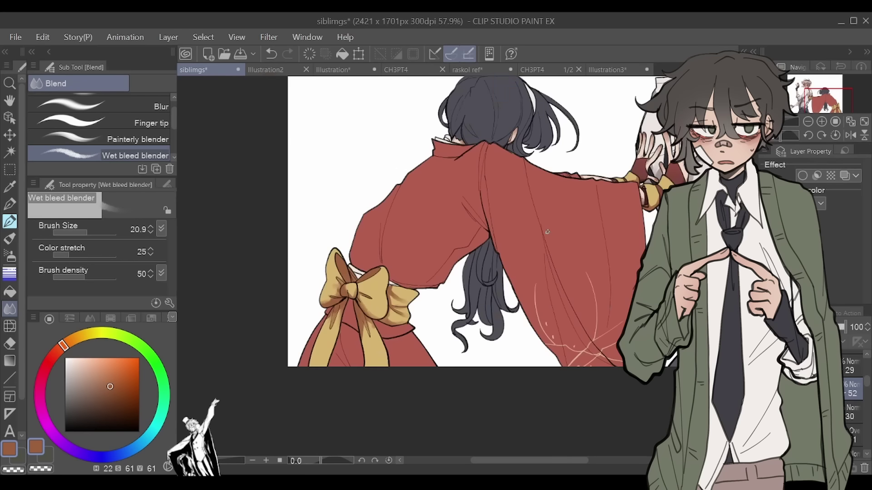
{"action": "key", "text": "h"}
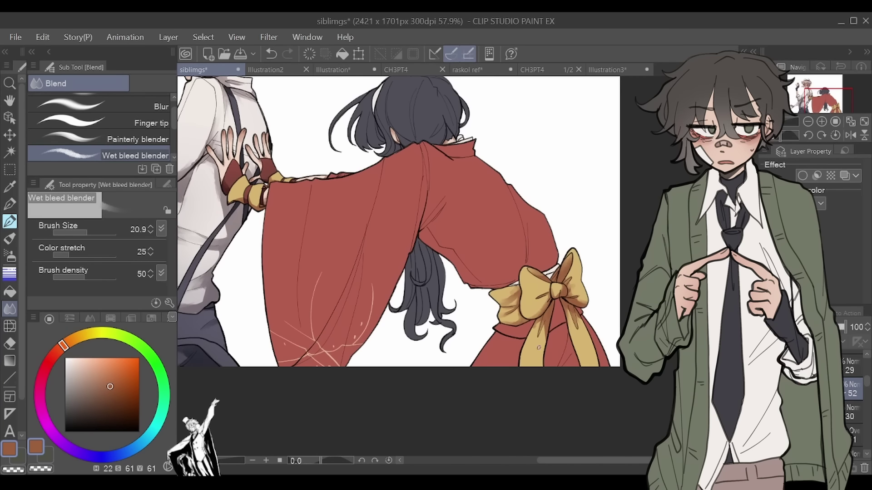
Step: Lighten the yellow bow with cream (HSV 38, 21, 92) using the Soft airbrush at size 361.7, clean it with the Hard eraser and save
{"action": "key", "text": "b"}
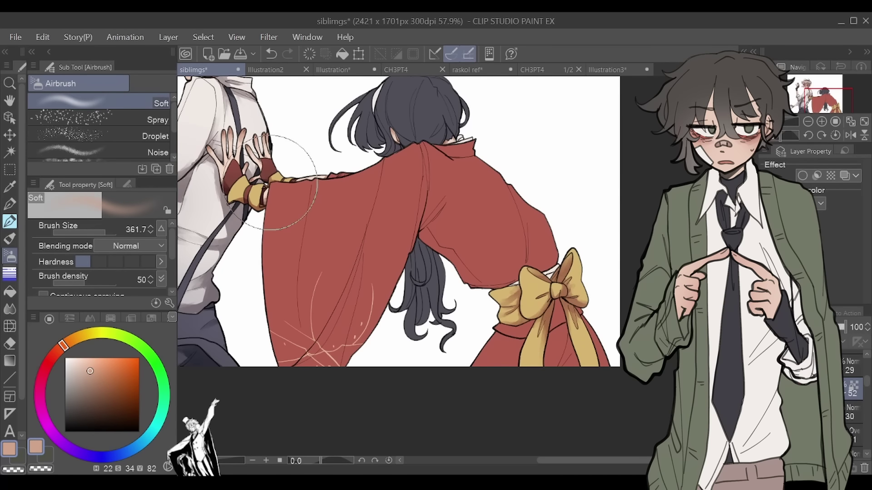
{"action": "scroll", "coordinate": [398, 221], "scroll_direction": "down", "scroll_amount": 3}
{"action": "scroll", "coordinate": [409, 264], "scroll_direction": "up", "scroll_amount": 8}
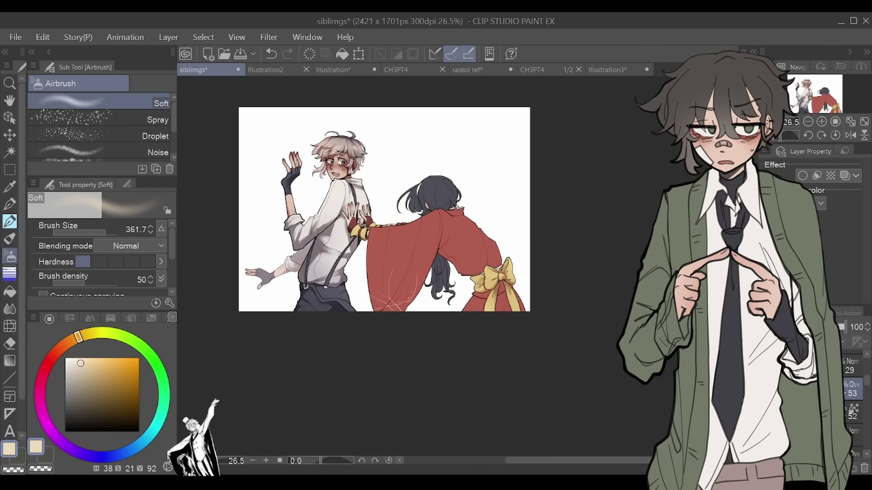
{"action": "scroll", "coordinate": [445, 268], "scroll_direction": "down", "scroll_amount": 3}
{"action": "key", "text": "e"}
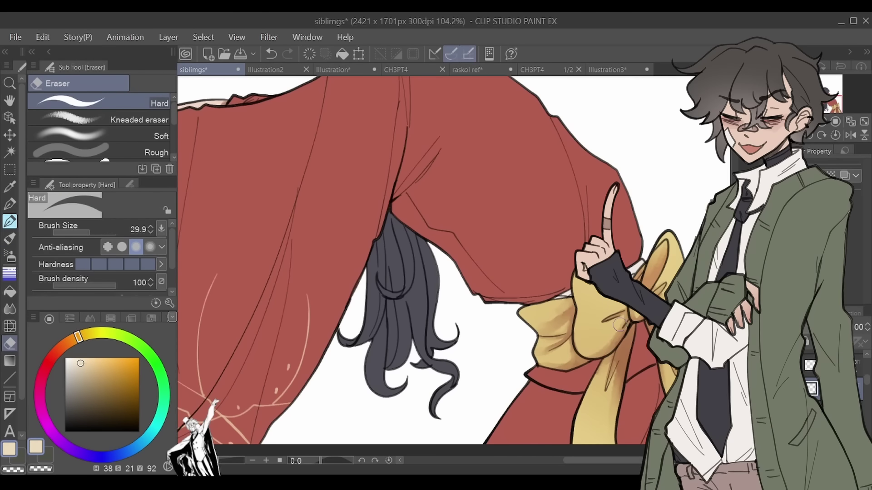
{"action": "key", "text": "ctrl+@"}
{"action": "scroll", "coordinate": [409, 267], "scroll_direction": "down", "scroll_amount": 5}
{"action": "key", "text": "ctrl+s"}
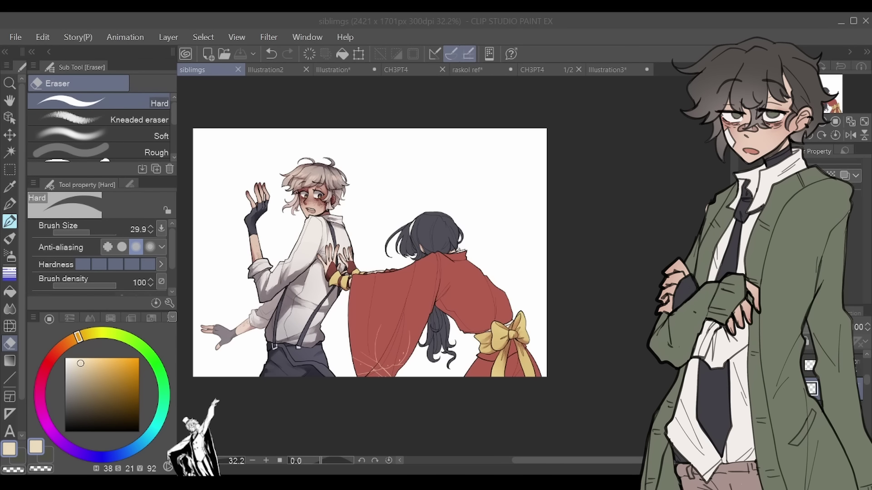
Step: Shade the second sibling's white collar with grey-brown (HSV 20, 21, 59) using the Thin Gouache brush, and blend it with the Wet bleed blender
{"action": "scroll", "coordinate": [436, 245], "scroll_direction": "up", "scroll_amount": 3}
{"action": "key", "text": "b"}
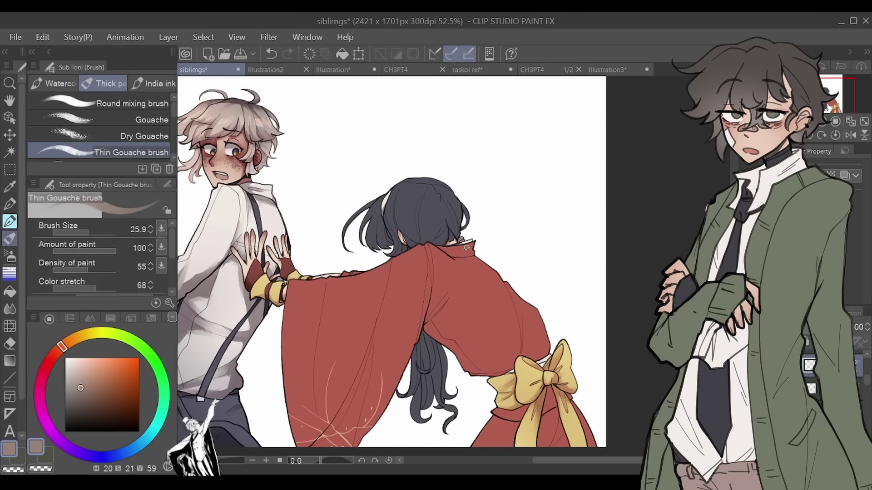
{"action": "key", "text": "j"}
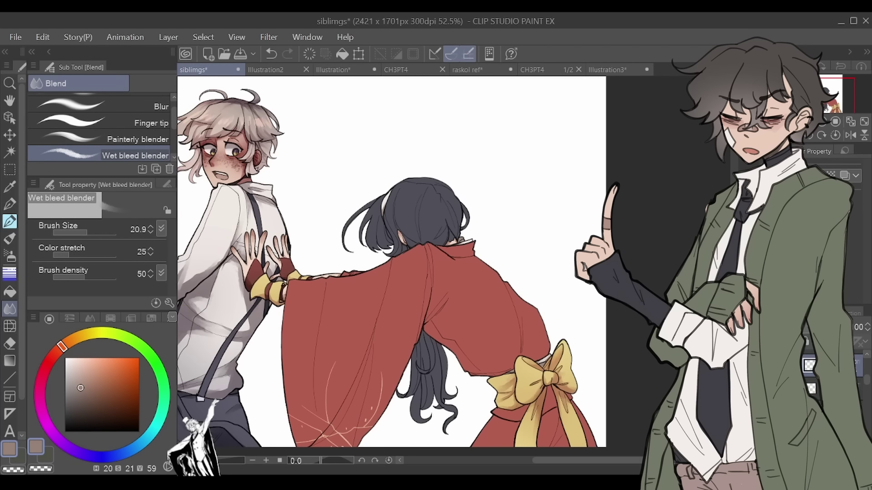
{"action": "scroll", "coordinate": [594, 417], "scroll_direction": "up", "scroll_amount": 1}
{"action": "key", "text": "i"}
{"action": "key", "text": "p"}
{"action": "key", "text": "j"}
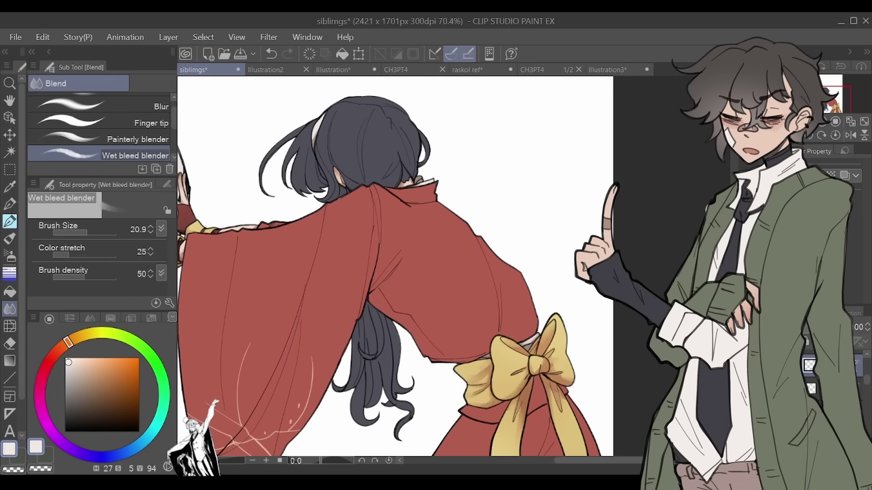
Step: Shade the red kimono's folds with dusty pink (HSV 14, 25, 74) using the Thin Gouache brush, enlarging it to size 60.9
{"action": "key", "text": "b"}
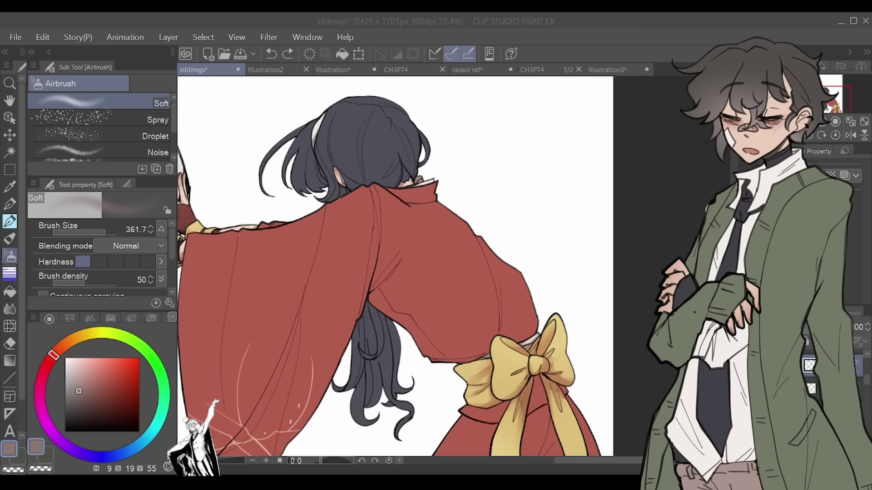
{"action": "scroll", "coordinate": [395, 268], "scroll_direction": "down", "scroll_amount": 1}
{"action": "left_click", "coordinate": [363, 150], "text": "alt"}
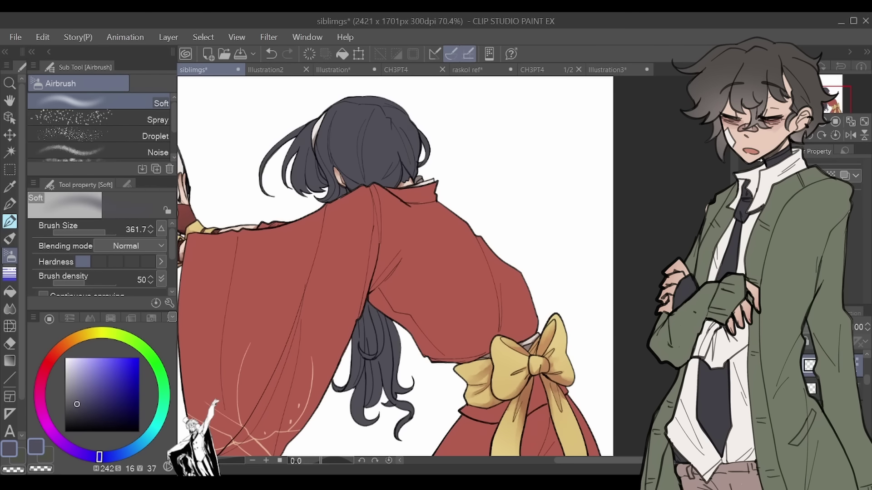
{"action": "scroll", "coordinate": [395, 268], "scroll_direction": "down", "scroll_amount": 2}
{"action": "key", "text": "e"}
{"action": "key", "text": "b"}
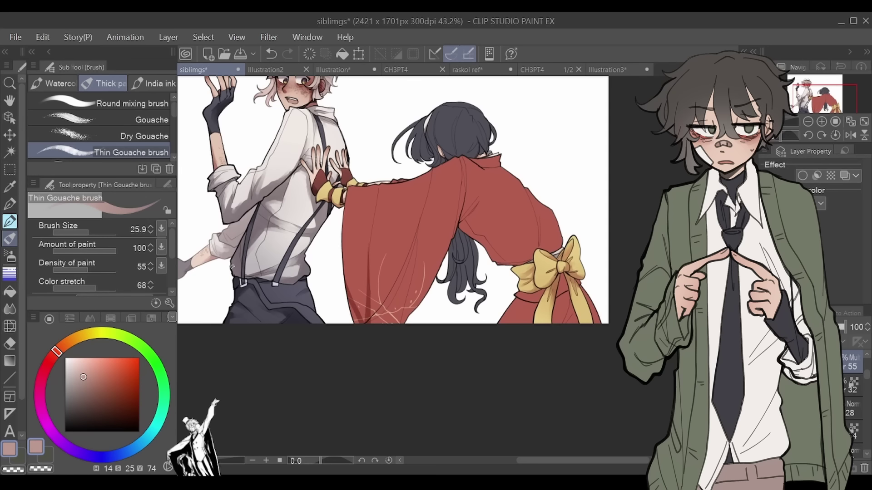
{"action": "left_click_drag", "start_coordinate": [415, 235], "coordinate": [400, 320]}
{"action": "mouse_move", "coordinate": [420, 254]}
{"action": "left_mouse_down"}
{"action": "mouse_move", "coordinate": [445, 274]}
{"action": "mouse_move", "coordinate": [411, 314]}
{"action": "mouse_move", "coordinate": [417, 258]}
{"action": "mouse_move", "coordinate": [424, 295]}
{"action": "left_mouse_up"}
{"action": "key", "text": "ctrl+z"}
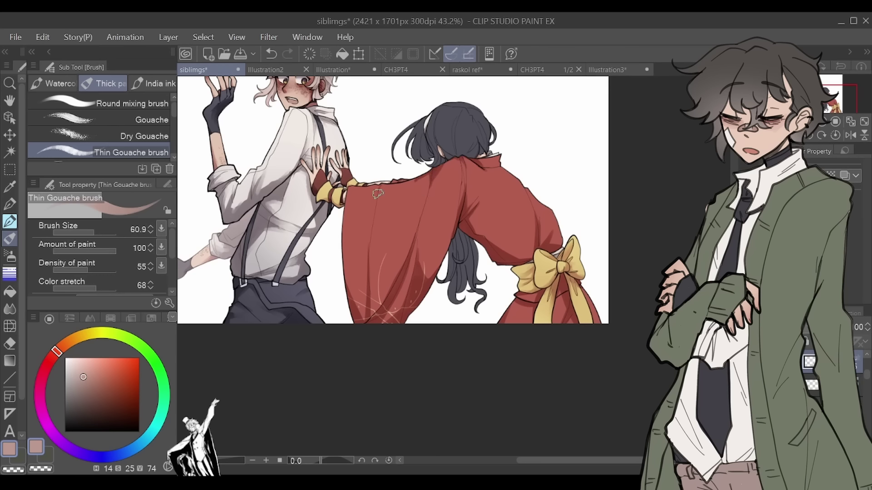
Step: Blend the kimono's fold shading with the Wet bleed blender at size 42.7
{"action": "key", "text": "j"}
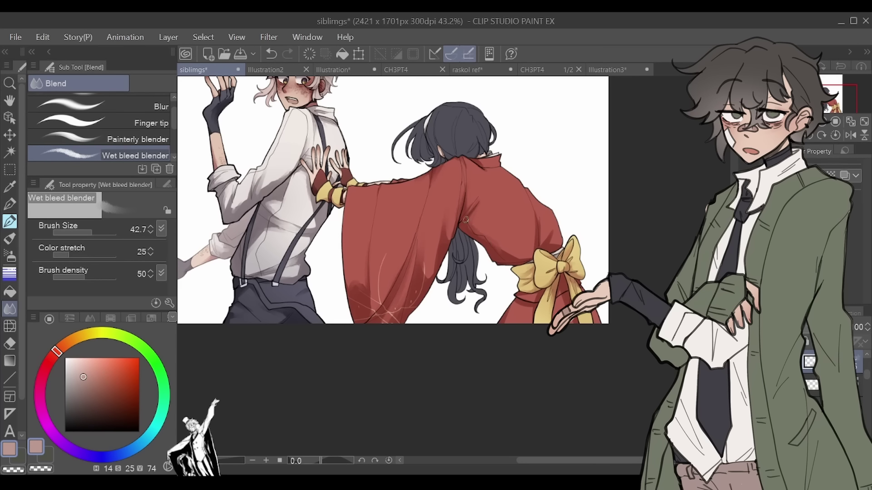
{"action": "scroll", "coordinate": [545, 246], "scroll_direction": "down", "scroll_amount": 5}
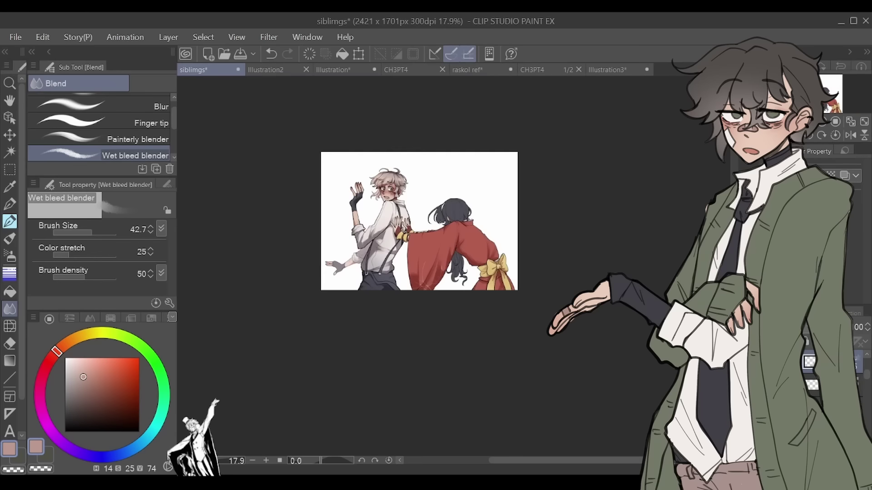
{"action": "scroll", "coordinate": [449, 262], "scroll_direction": "up", "scroll_amount": 3}
{"action": "key", "text": "b"}
{"action": "key", "text": "j"}
Step: Darken the lower parts of the kimono with blue (HSV 240, 46, 48) using the Soft airbrush at size 516.6
{"action": "left_click", "coordinate": [492, 250], "text": "alt"}
{"action": "key", "text": "b"}
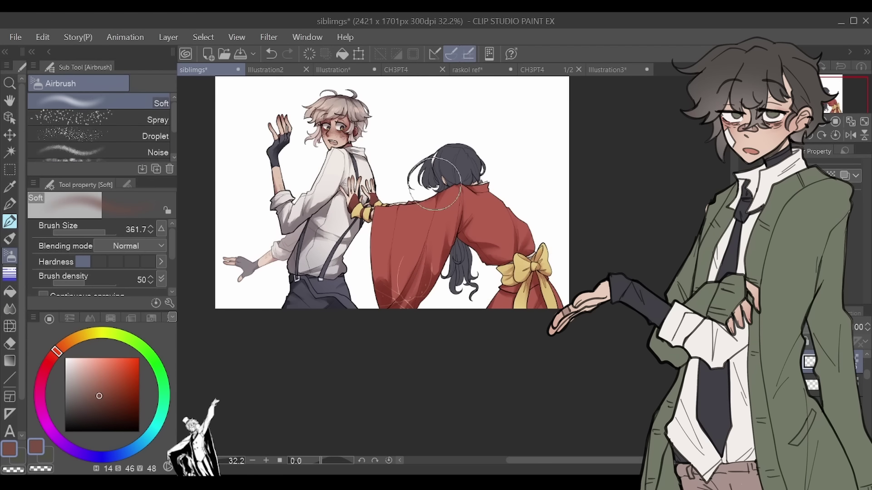
{"action": "left_click_drag", "start_coordinate": [69, 340], "coordinate": [102, 456]}
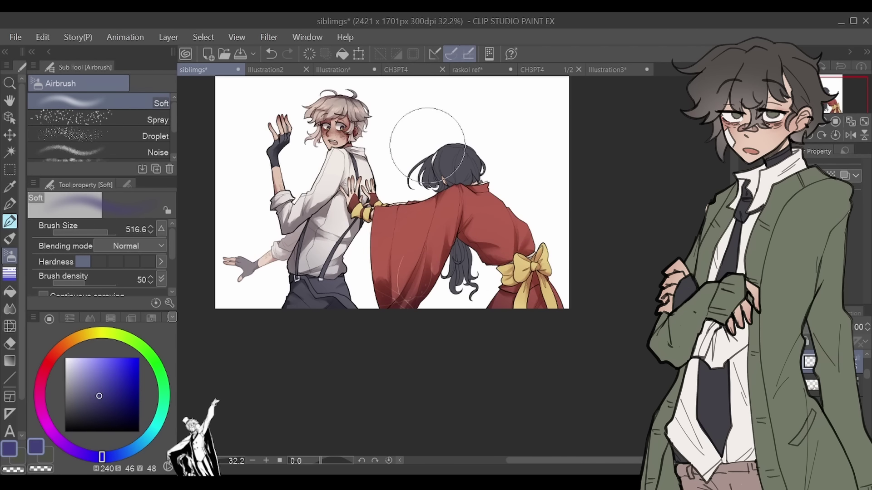
Step: Lighten the upper kimono with light peach (HSV 33, 33, 99) using the Soft airbrush at size 516.6
{"action": "left_click", "coordinate": [418, 221], "text": "alt"}
{"action": "key", "text": "h"}
{"action": "key", "text": "h"}
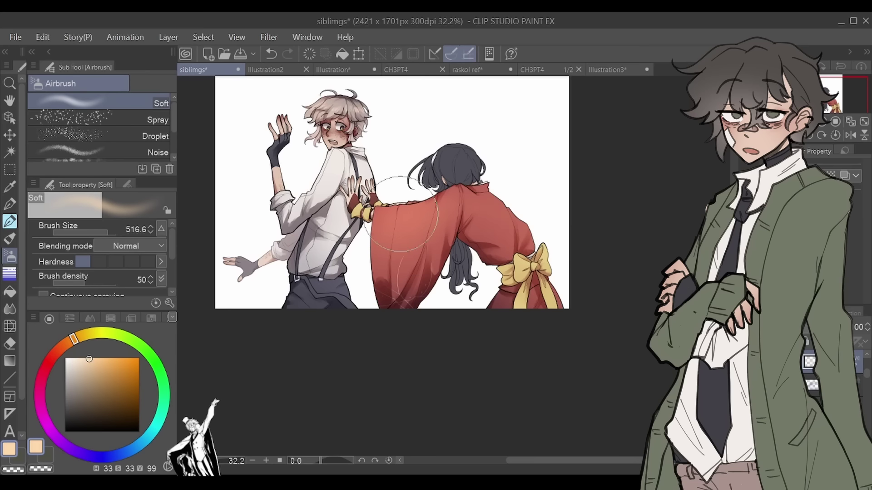
{"action": "key", "text": "ctrl+z"}
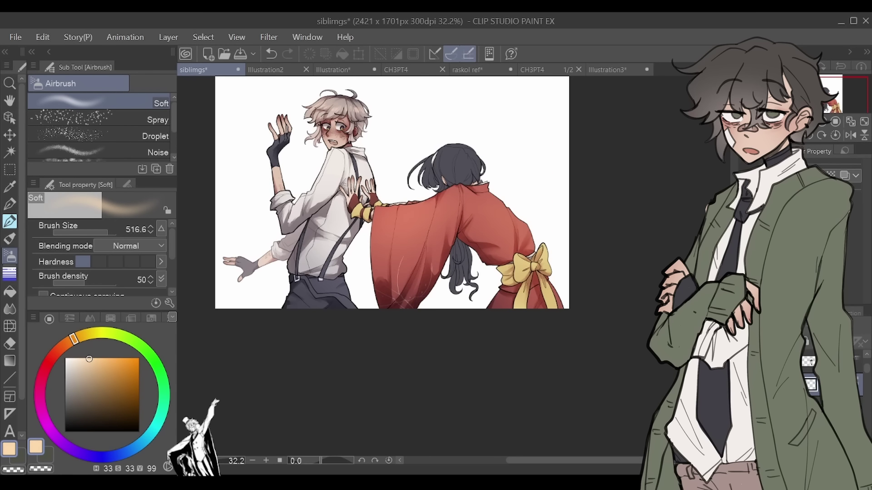
Step: Paint a peach (HSV 33, 33, 99) leaf pattern on the kimono's lower sleeve using the Leaves decoration brush at size 388.5, layer opacity 46
{"action": "scroll", "coordinate": [392, 193], "scroll_direction": "up", "scroll_amount": 5}
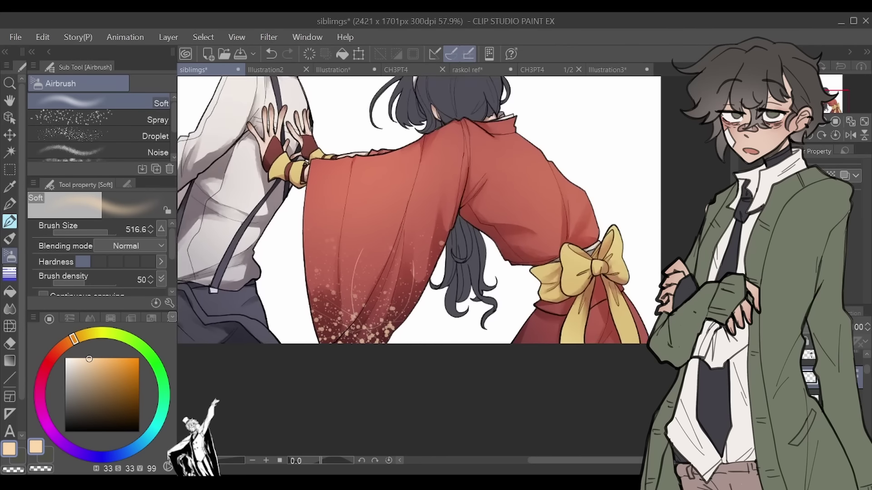
{"action": "key", "text": "b"}
{"action": "left_click", "coordinate": [84, 83]}
{"action": "scroll", "coordinate": [100, 136], "scroll_direction": "down", "scroll_amount": 2}
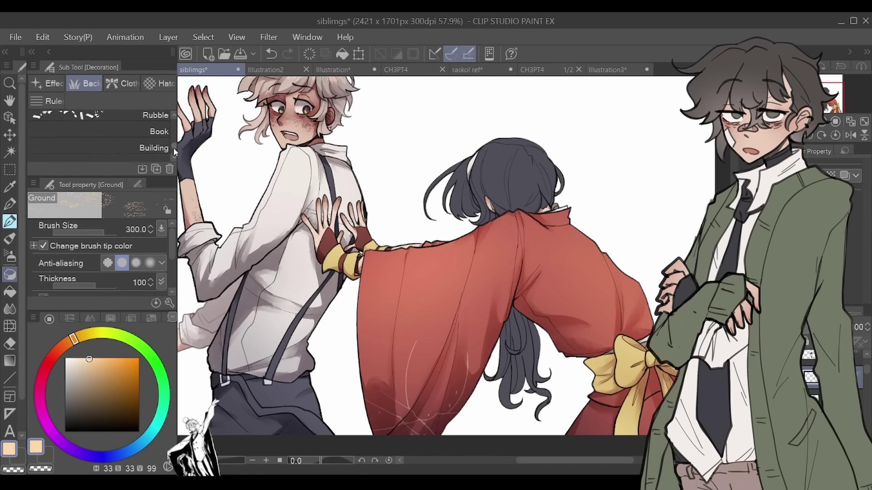
{"action": "scroll", "coordinate": [100, 136], "scroll_direction": "up", "scroll_amount": 3}
{"action": "left_click", "coordinate": [91, 120]}
{"action": "mouse_move", "coordinate": [350, 389]}
{"action": "left_mouse_down"}
{"action": "mouse_move", "coordinate": [399, 405]}
{"action": "mouse_move", "coordinate": [436, 372]}
{"action": "mouse_move", "coordinate": [464, 436]}
{"action": "left_mouse_up"}
{"action": "scroll", "coordinate": [435, 399], "scroll_direction": "down", "scroll_amount": 4}
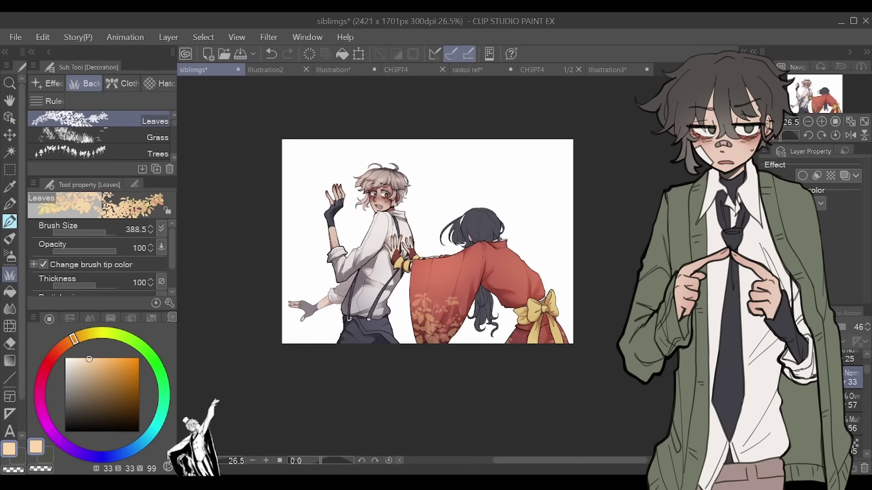
Step: Add smaller leaves to the kimono pattern with the Leaves brush at size 87.0 and save the drawing
{"action": "left_click_drag", "start_coordinate": [129, 232], "coordinate": [123, 232]}
{"action": "scroll", "coordinate": [500, 295], "scroll_direction": "up", "scroll_amount": 4}
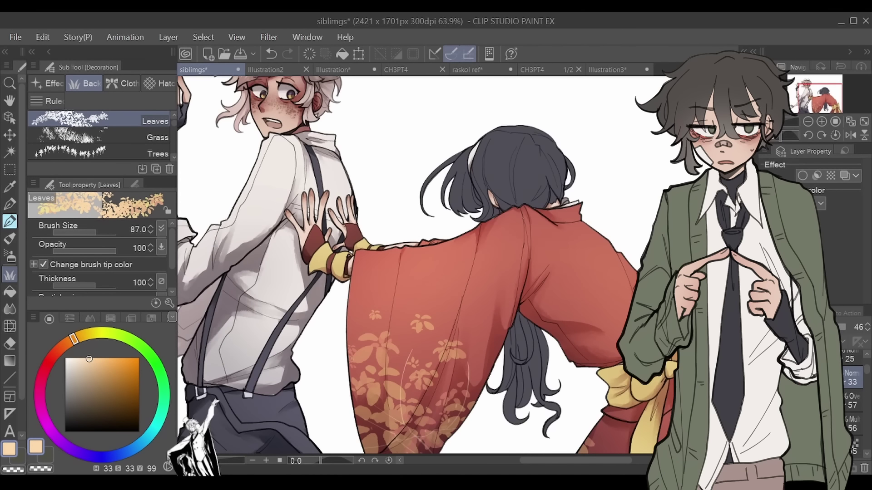
{"action": "left_click", "coordinate": [522, 173], "text": "alt"}
{"action": "key", "text": "b"}
{"action": "left_click", "coordinate": [10, 172]}
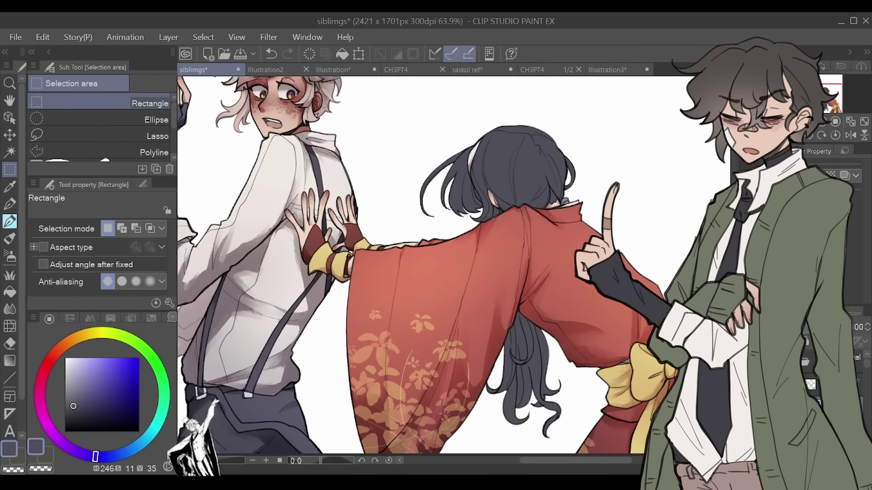
{"action": "left_click", "coordinate": [10, 221]}
{"action": "key", "text": "ctrl+s"}
Step: Outline extra strands beside the second sibling's hanging ponytail in black using the Sketchy Penbrush at size 10.0
{"action": "scroll", "coordinate": [426, 263], "scroll_direction": "down", "scroll_amount": 1}
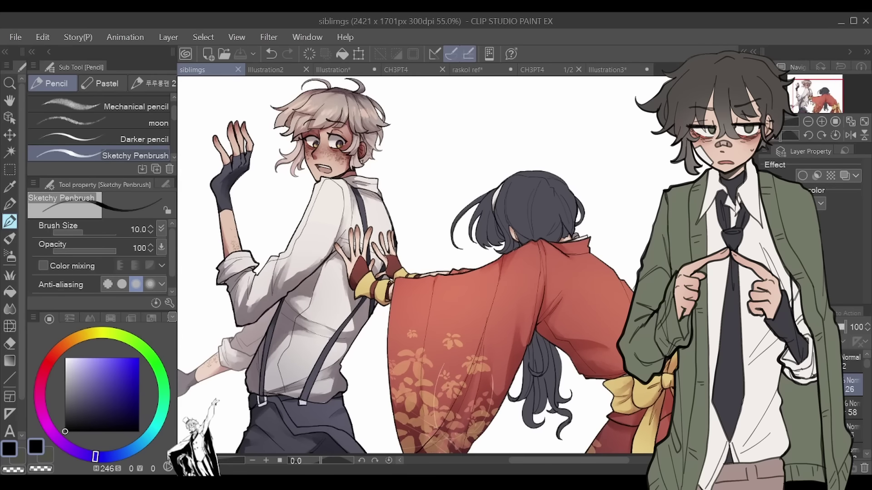
{"action": "scroll", "coordinate": [474, 286], "scroll_direction": "up", "scroll_amount": 3}
{"action": "key", "text": "ctrl+z"}
{"action": "left_click_drag", "start_coordinate": [581, 345], "coordinate": [574, 414]}
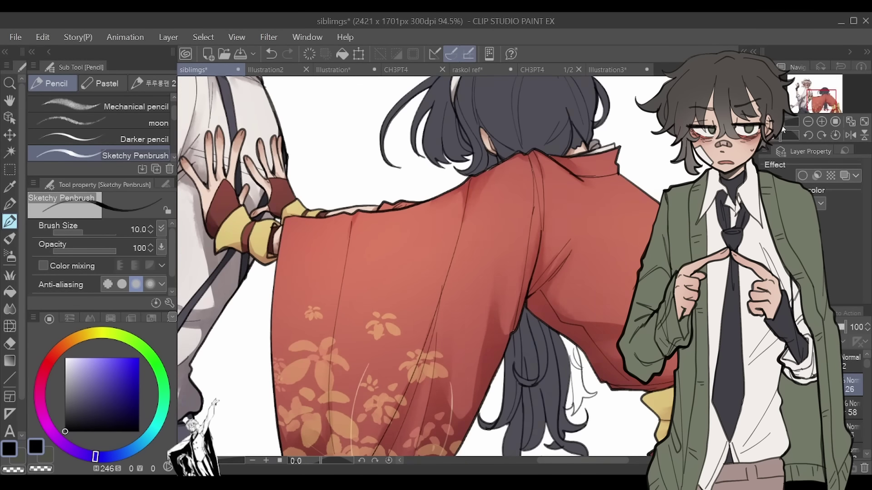
{"action": "scroll", "coordinate": [422, 272], "scroll_direction": "down", "scroll_amount": 3}
Step: Colour the new ponytail strands with the dark hair colour (HSV 246, 11, 35) using the G-pen at size 37.0
{"action": "key", "text": "i"}
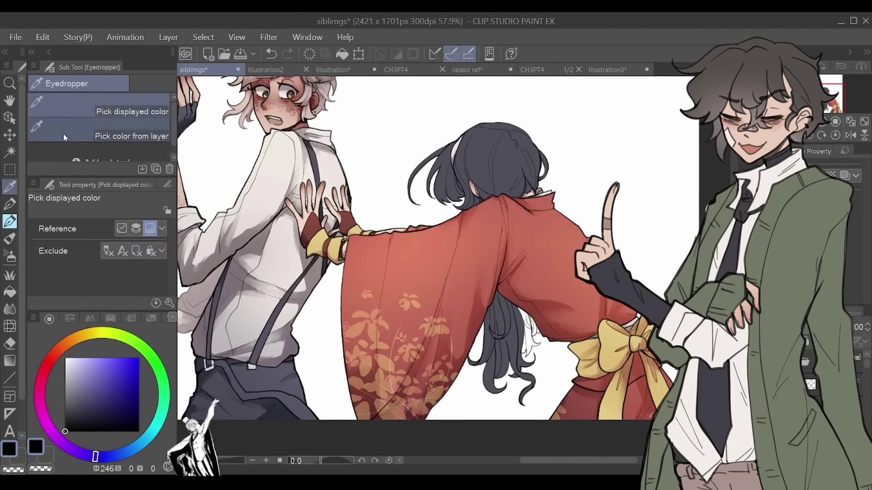
{"action": "key", "text": "g"}
{"action": "left_click", "coordinate": [536, 326], "text": "alt"}
{"action": "key", "text": "p"}
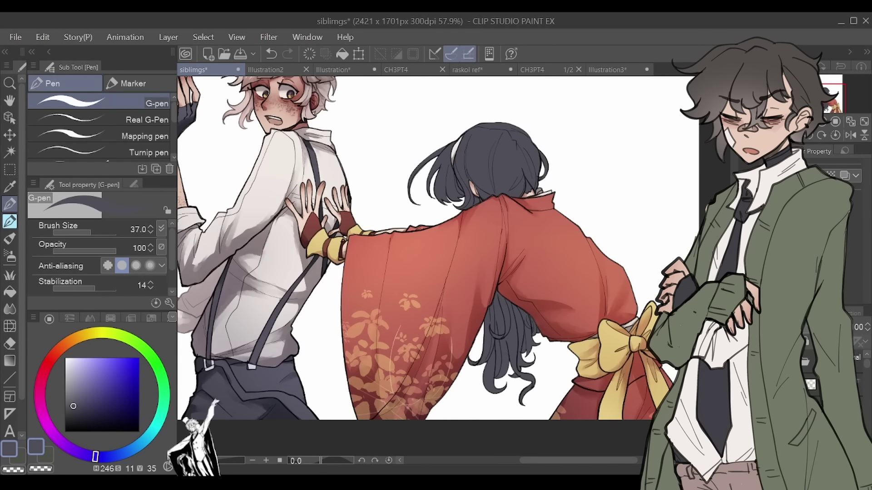
Step: Hide the gradient layer and select Layer 58 in Folder 2, with dark navy (HSV 240, 17, 19) as the Thin Gouache brush colour
{"action": "left_click", "coordinate": [478, 205], "text": "alt"}
{"action": "key", "text": "b"}
{"action": "key", "text": "ctrl+minus"}
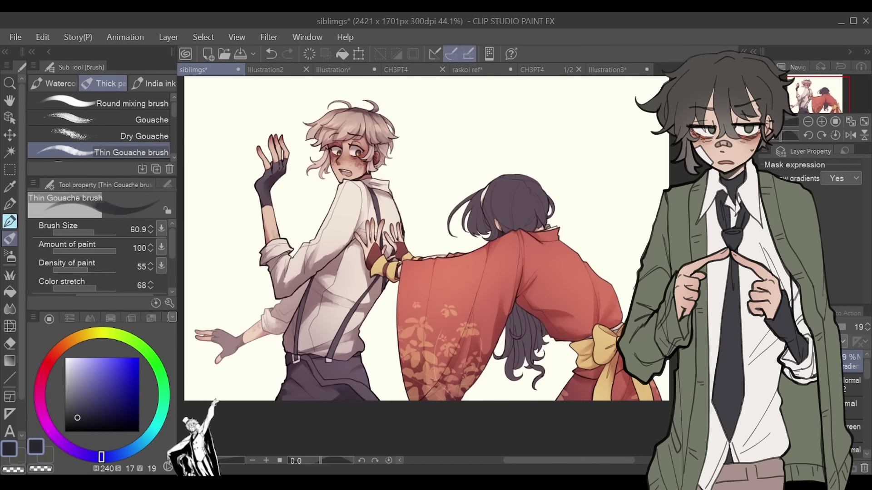
{"action": "left_click", "coordinate": [765, 361]}
{"action": "left_click", "coordinate": [790, 385]}
{"action": "left_click", "coordinate": [840, 431]}
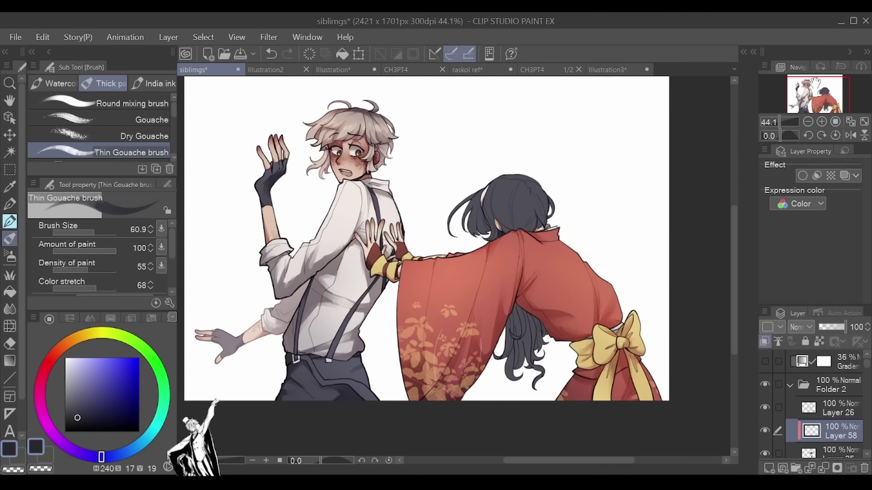
Step: Shade the hair on the second sibling's head and the loose side strands with the Thin Gouache brush at size 25.9
{"action": "scroll", "coordinate": [454, 268], "scroll_direction": "up", "scroll_amount": 4}
{"action": "key", "text": "bracketleft"}
{"action": "key", "text": "bracketleft"}
{"action": "key", "text": "bracketleft"}
{"action": "key", "text": "bracketleft"}
{"action": "key", "text": "bracketleft"}
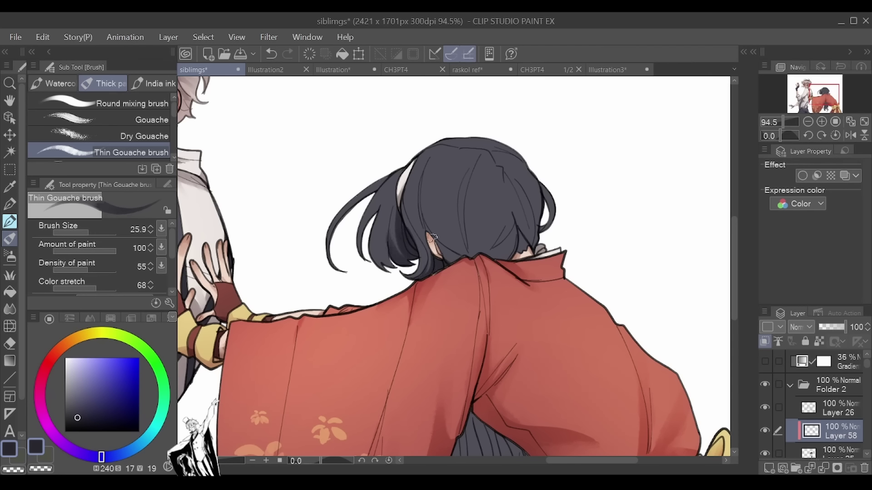
{"action": "left_click_drag", "start_coordinate": [513, 172], "coordinate": [491, 152]}
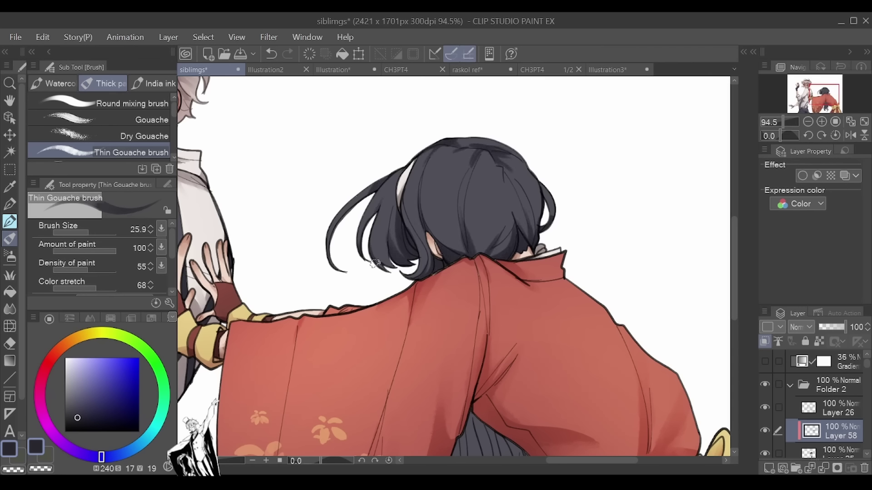
{"action": "left_click_drag", "start_coordinate": [375, 263], "coordinate": [387, 178]}
{"action": "left_click_drag", "start_coordinate": [520, 179], "coordinate": [536, 218]}
{"action": "scroll", "coordinate": [499, 204], "scroll_direction": "down", "scroll_amount": 3}
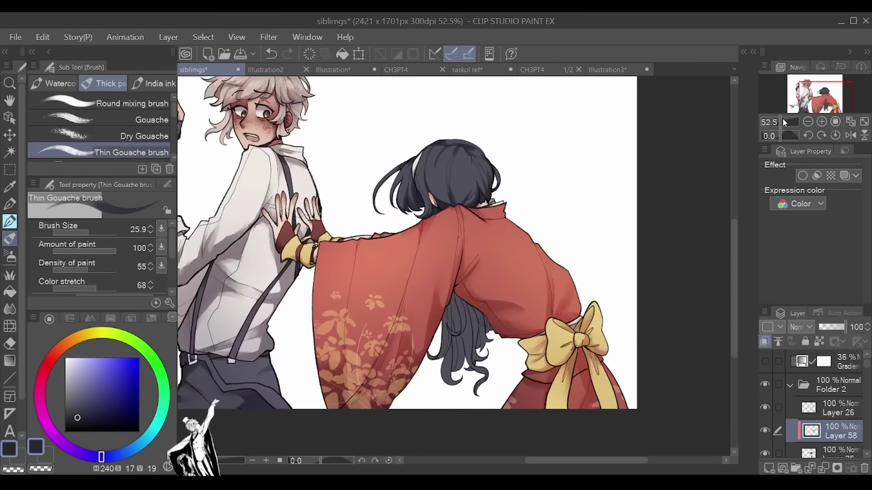
Step: Shade the strands of the hanging ponytail in dark navy and blend the hair shading with the Wet bleed blender at size 20.9
{"action": "scroll", "coordinate": [473, 273], "scroll_direction": "up", "scroll_amount": 3}
{"action": "mouse_move", "coordinate": [473, 273]}
{"action": "left_mouse_down"}
{"action": "mouse_move", "coordinate": [498, 250]}
{"action": "mouse_move", "coordinate": [512, 283]}
{"action": "mouse_move", "coordinate": [533, 278]}
{"action": "mouse_move", "coordinate": [507, 262]}
{"action": "mouse_move", "coordinate": [482, 286]}
{"action": "mouse_move", "coordinate": [480, 330]}
{"action": "mouse_move", "coordinate": [464, 331]}
{"action": "mouse_move", "coordinate": [468, 267]}
{"action": "mouse_move", "coordinate": [512, 255]}
{"action": "left_mouse_up"}
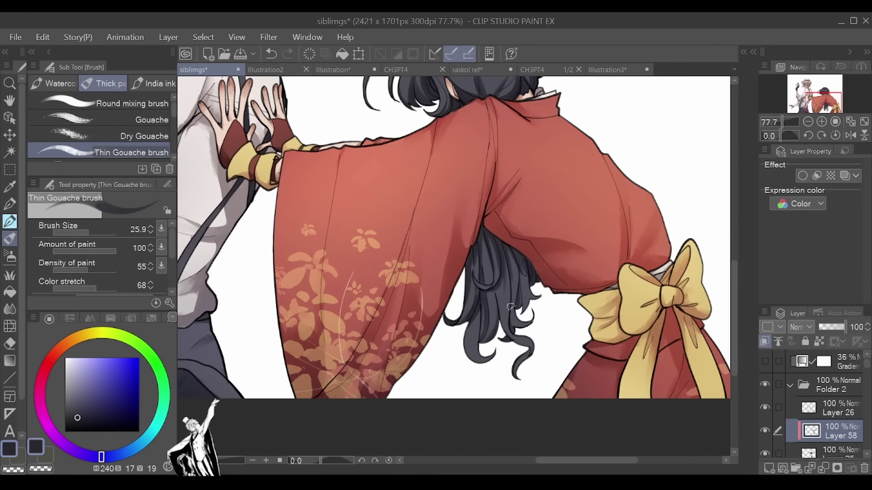
{"action": "key", "text": "j"}
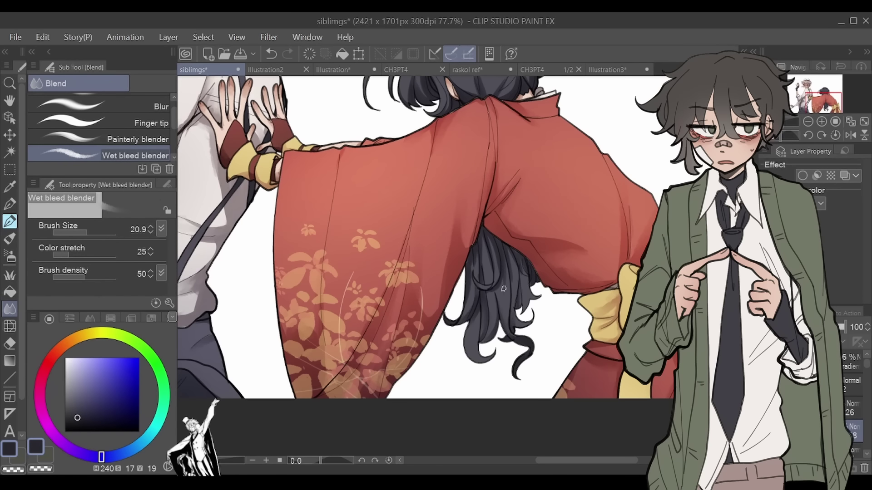
{"action": "scroll", "coordinate": [426, 296], "scroll_direction": "up", "scroll_amount": 5}
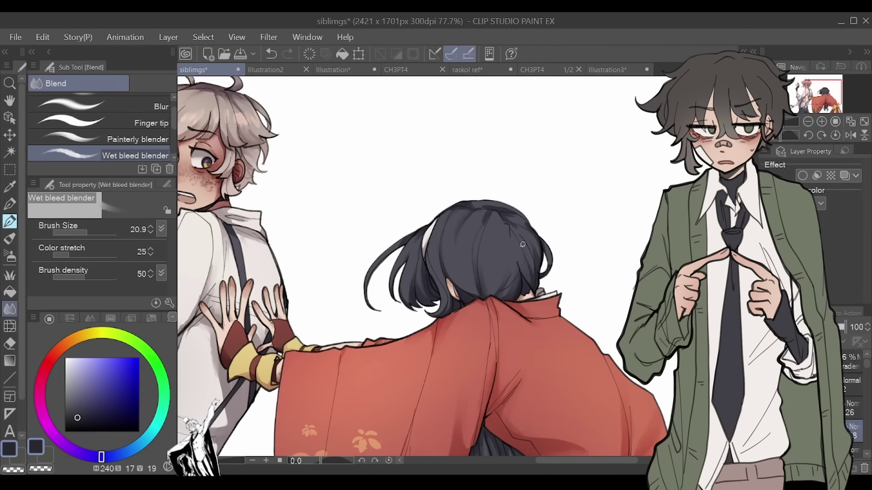
Step: Lighten the hanging ponytail with a pale lavender (HSV 240, 9, 92) glow using the Soft airbrush at size 516.6
{"action": "scroll", "coordinate": [521, 267], "scroll_direction": "down", "scroll_amount": 5}
{"action": "key", "text": "b"}
{"action": "left_click", "coordinate": [77, 398]}
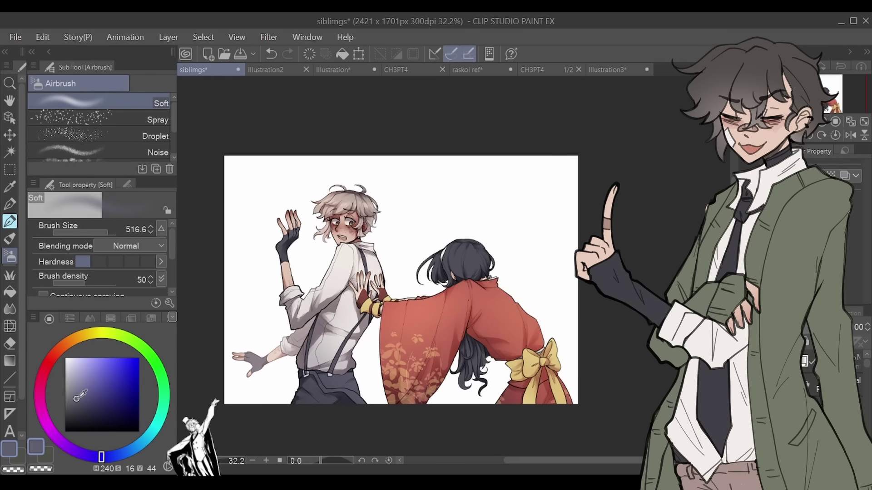
{"action": "left_click", "coordinate": [71, 363]}
{"action": "left_click_drag", "start_coordinate": [470, 363], "coordinate": [436, 270]}
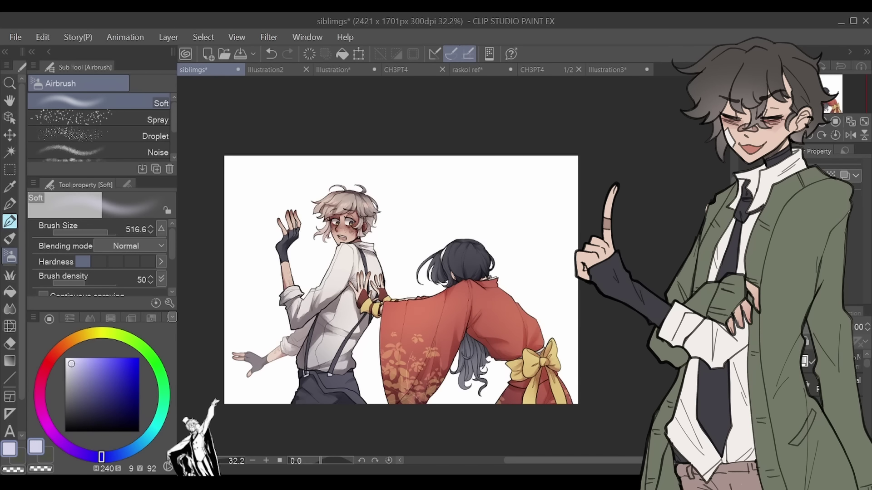
Step: Add pale pink (HSV 12, 17, 91) G-pen strokes at size 37.0 beside the hanging ponytail and soften them with the Soft eraser at size 253.3
{"action": "key", "text": "p"}
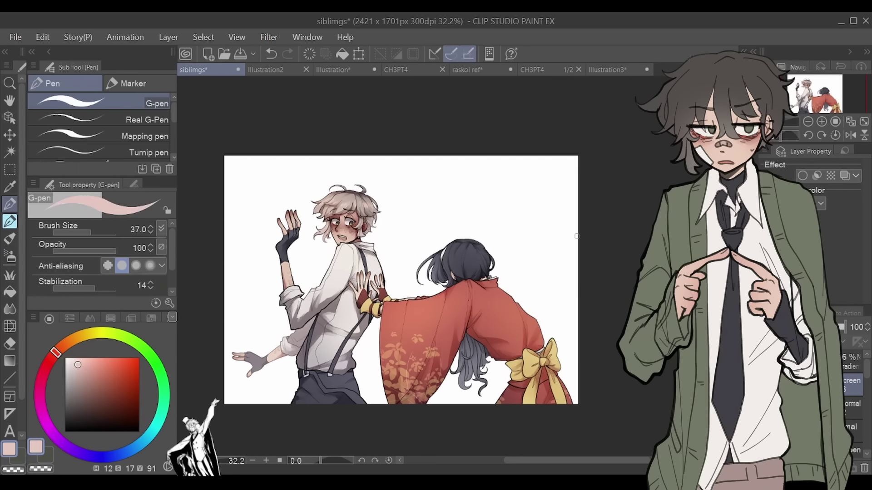
{"action": "scroll", "coordinate": [486, 303], "scroll_direction": "up", "scroll_amount": 4}
{"action": "left_click_drag", "start_coordinate": [485, 302], "coordinate": [496, 307]}
{"action": "key", "text": "e"}
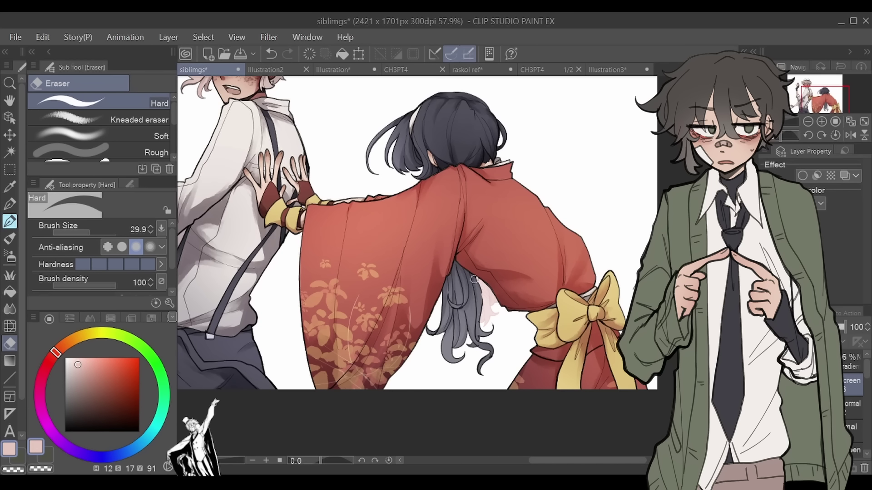
{"action": "scroll", "coordinate": [483, 278], "scroll_direction": "down", "scroll_amount": 2}
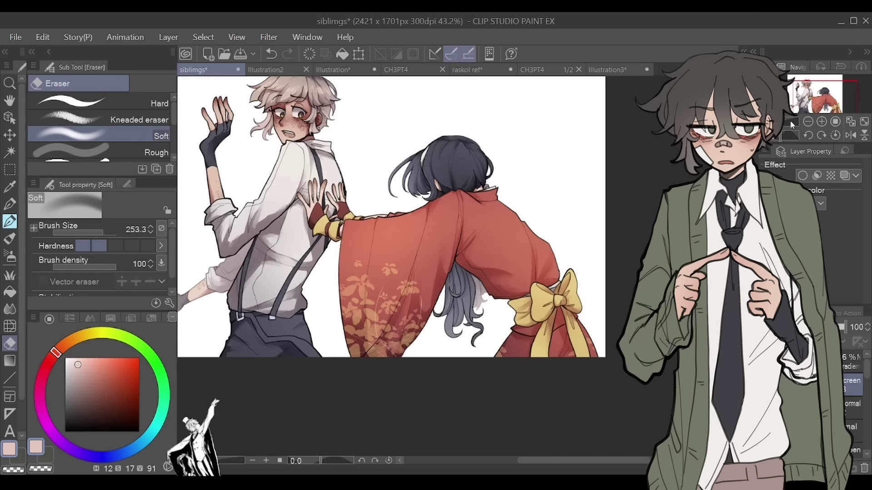
Step: Fill a white rectangle with corner roundness 13 behind the siblings, leaving a pink border around the canvas, and save the drawing
{"action": "key", "text": "b"}
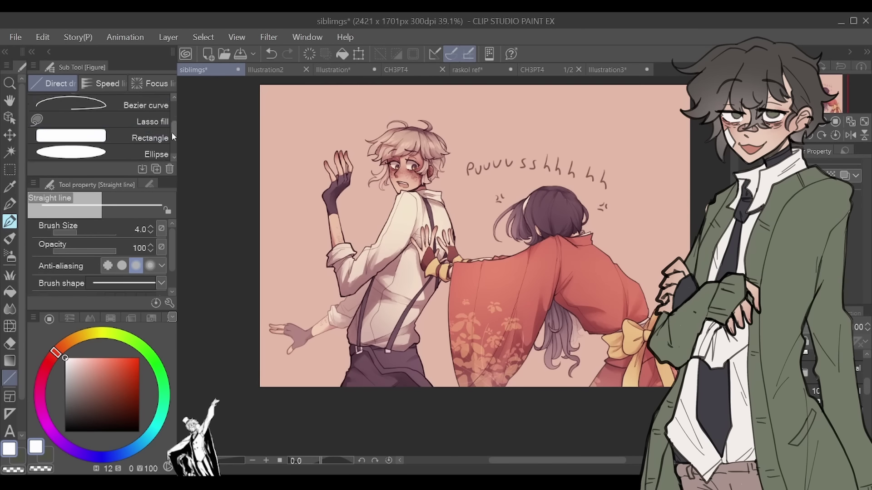
{"action": "left_click", "coordinate": [170, 136]}
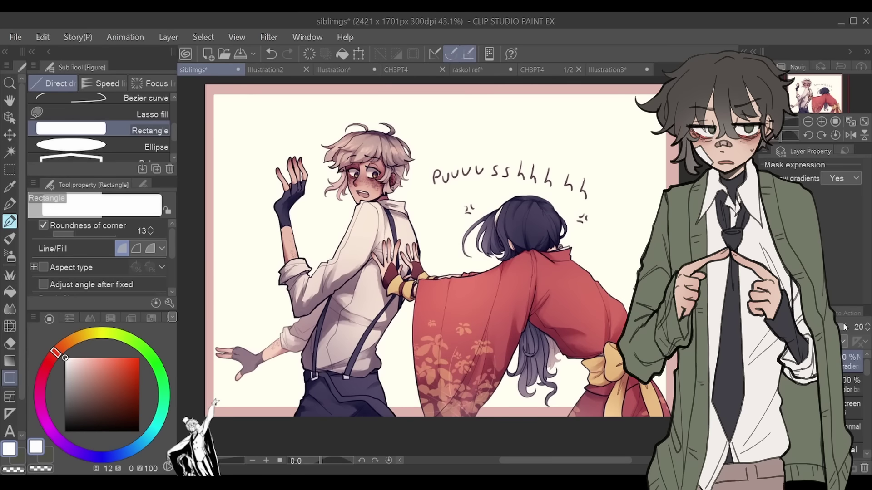
{"action": "left_click_drag", "start_coordinate": [811, 97], "coordinate": [811, 95]}
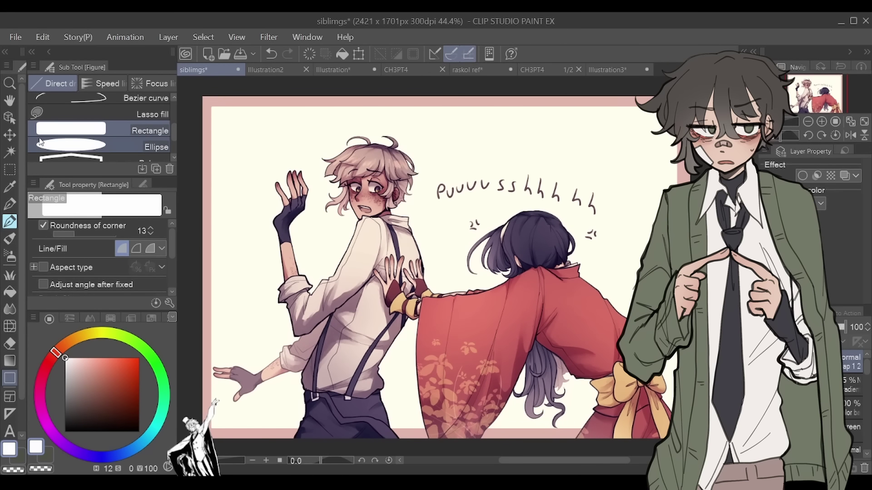
{"action": "key", "text": "x"}
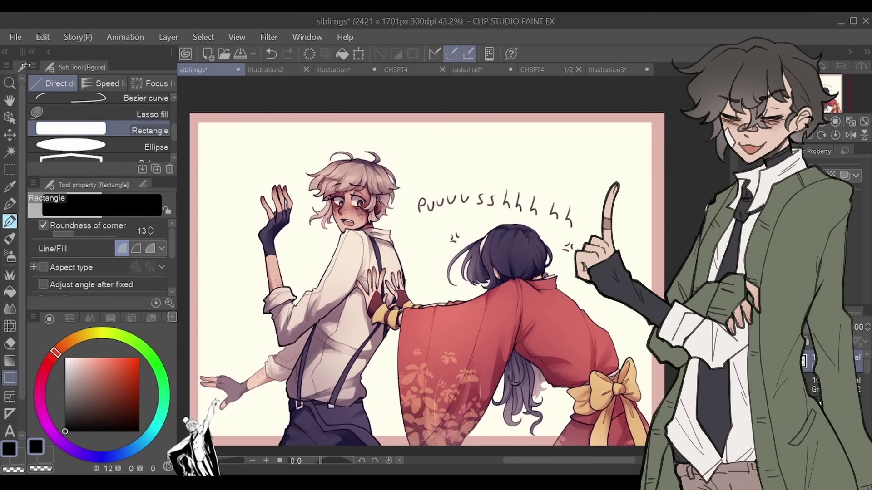
{"action": "key", "text": "ctrl+s"}
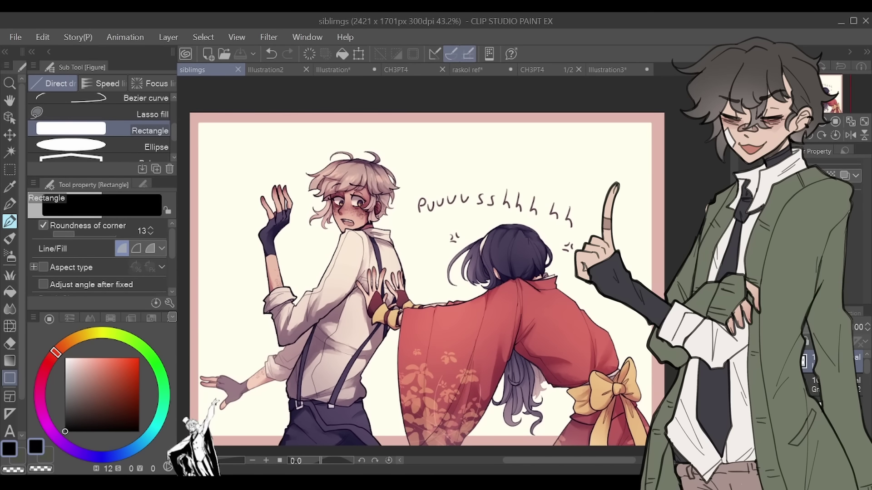